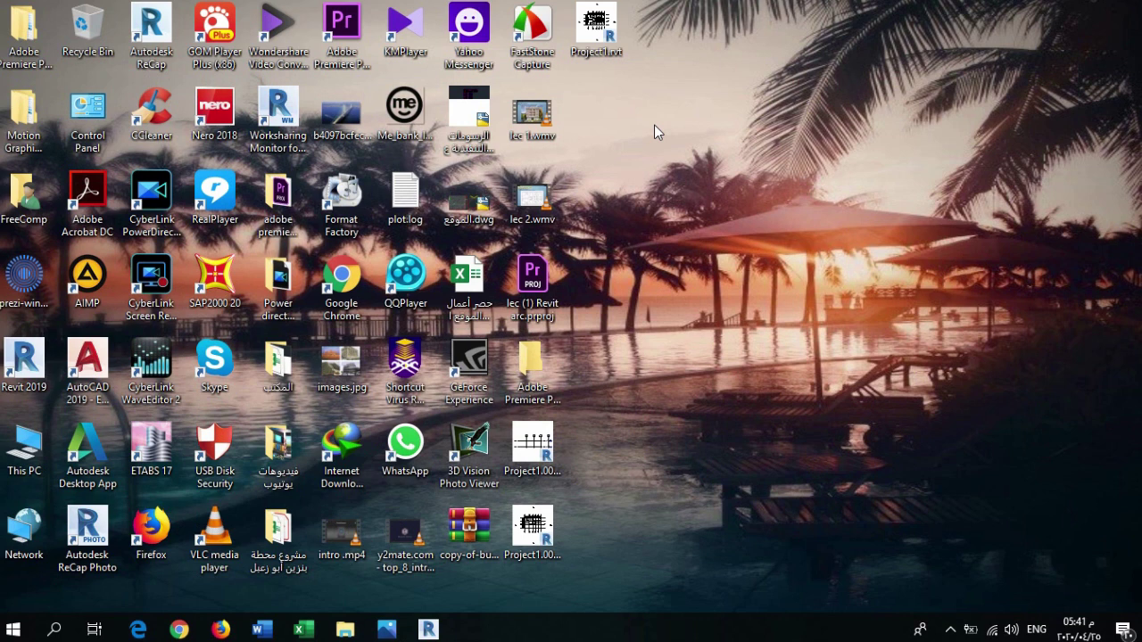
# Bring Revit 2019 forward on its Recent Files start screen
pyautogui.click(429, 629)
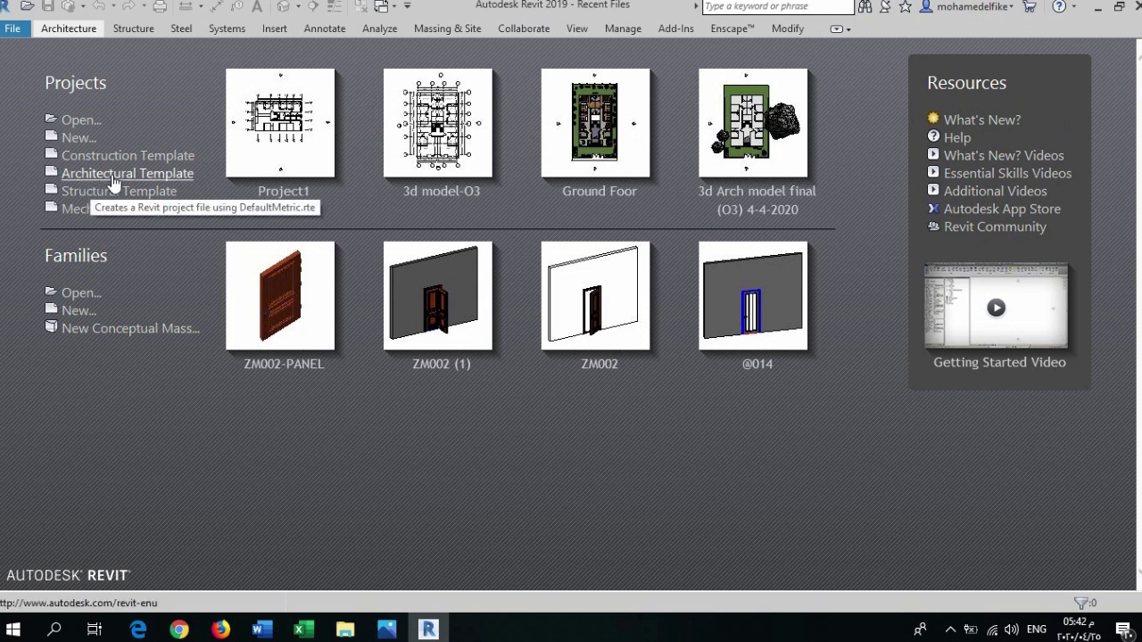
# Create Project1 from the Architectural Template and pan and zoom around Level 1's four elevation markers
pyautogui.click(184, 193)
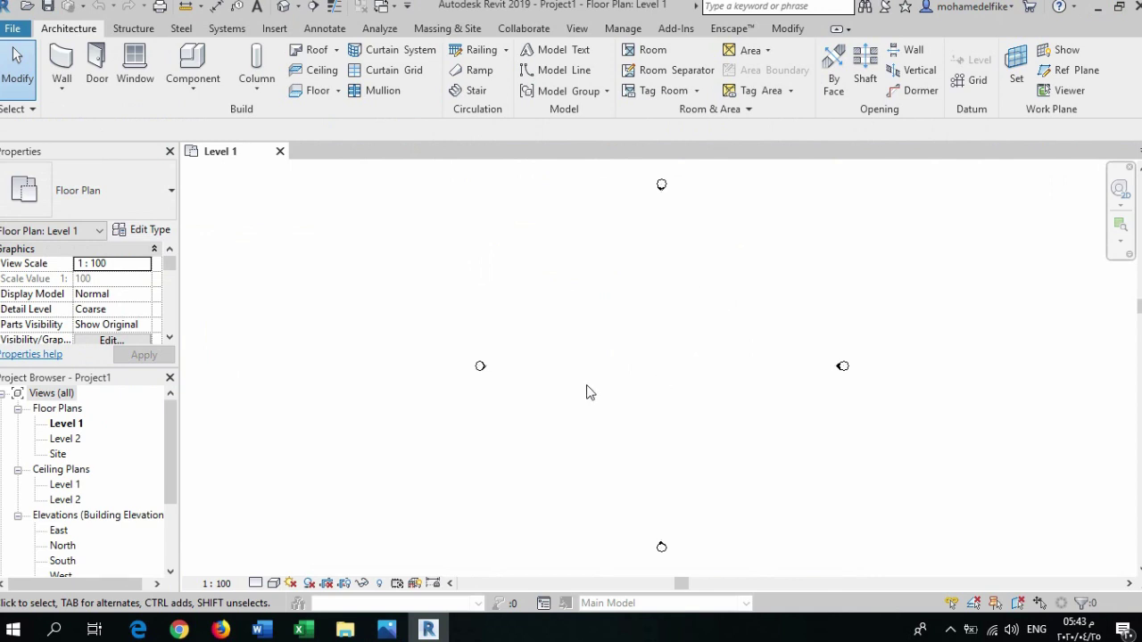
pyautogui.moveTo(705, 347); pyautogui.dragTo(607, 367, button='middle')
pyautogui.scroll(1, 524, 323)
pyautogui.moveTo(540, 305); pyautogui.dragTo(576, 362, button='middle')
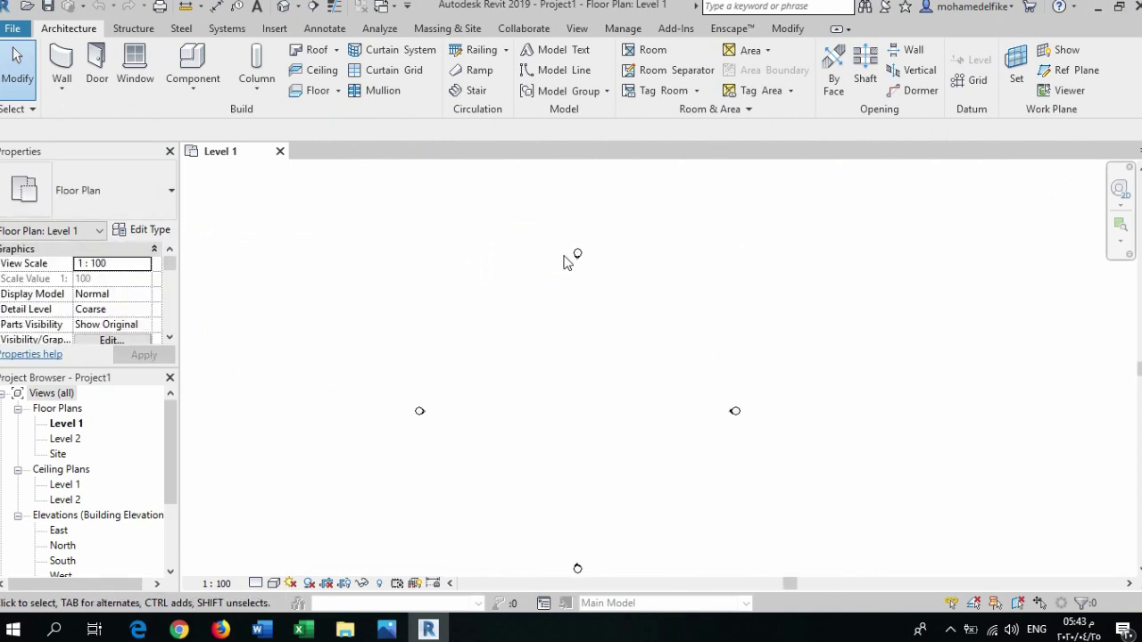
pyautogui.scroll(2, 591, 255)
pyautogui.scroll(5, 593, 263)
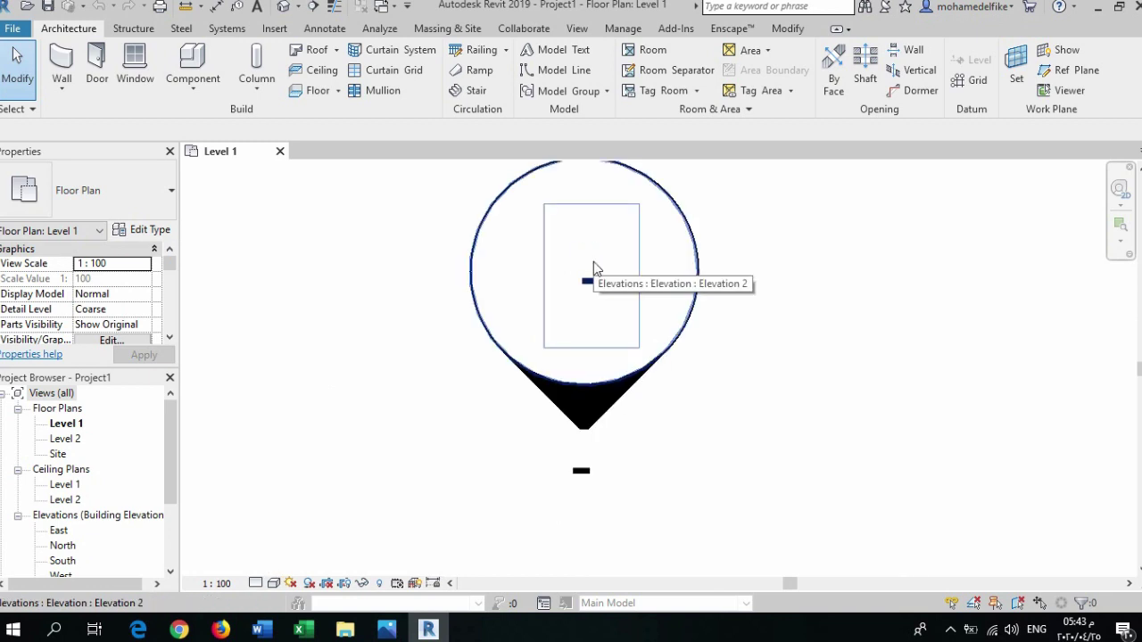
pyautogui.scroll(-2, 596, 327)
pyautogui.scroll(-1, 596, 333)
pyautogui.scroll(-1, 593, 357)
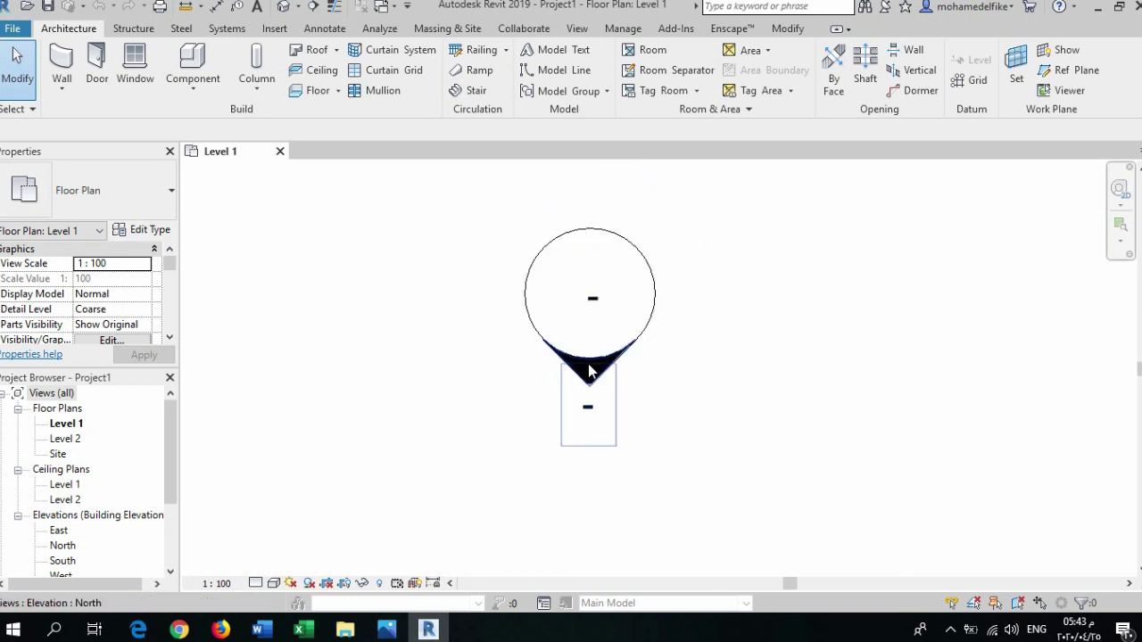
pyautogui.scroll(-3, 593, 343)
pyautogui.scroll(-2, 562, 350)
pyautogui.scroll(-1, 557, 351)
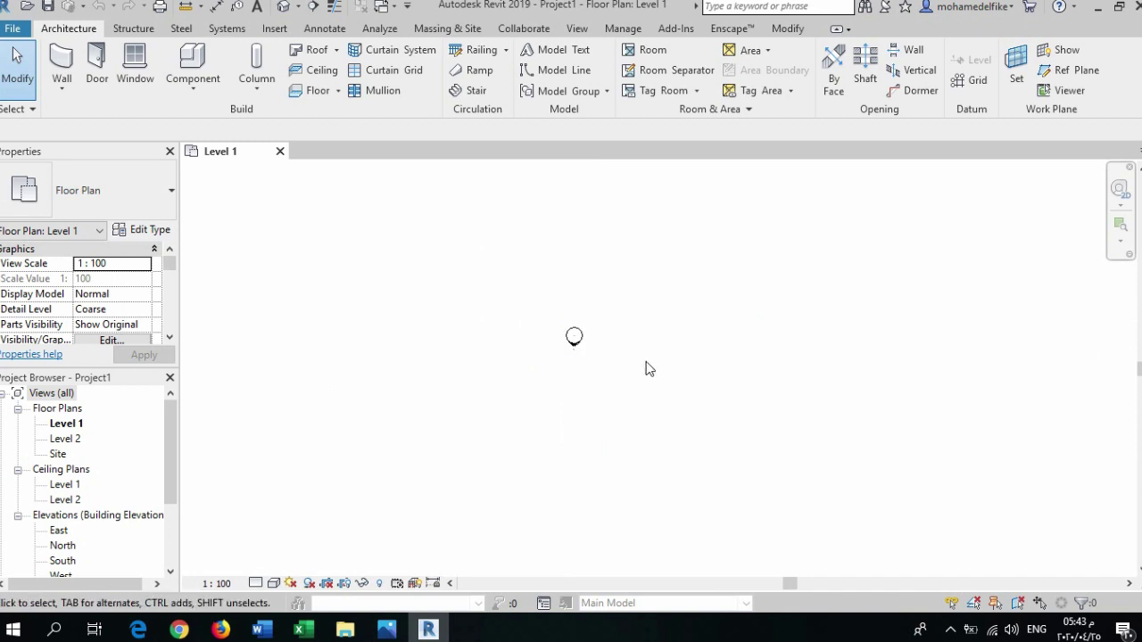
pyautogui.moveTo(656, 351)
pyautogui.mouseDown(button='middle')
pyautogui.moveTo(658, 212)
pyautogui.moveTo(673, 155)
pyautogui.mouseUp(button='middle')
pyautogui.scroll(-1, 509, 306)
pyautogui.click(408, 7)
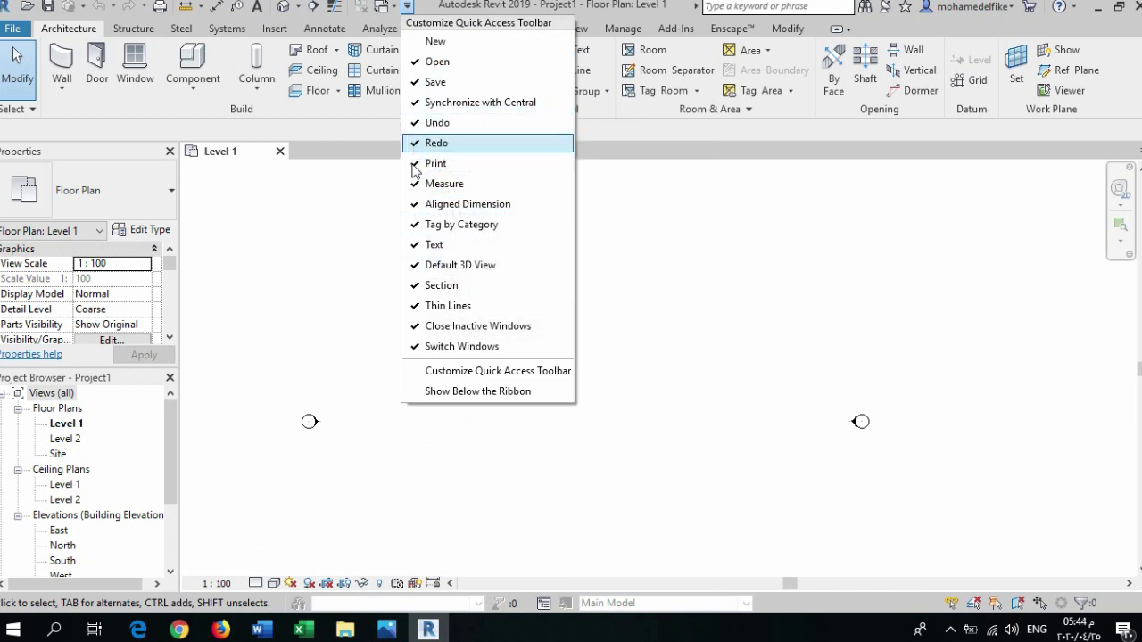
pyautogui.click(415, 184)
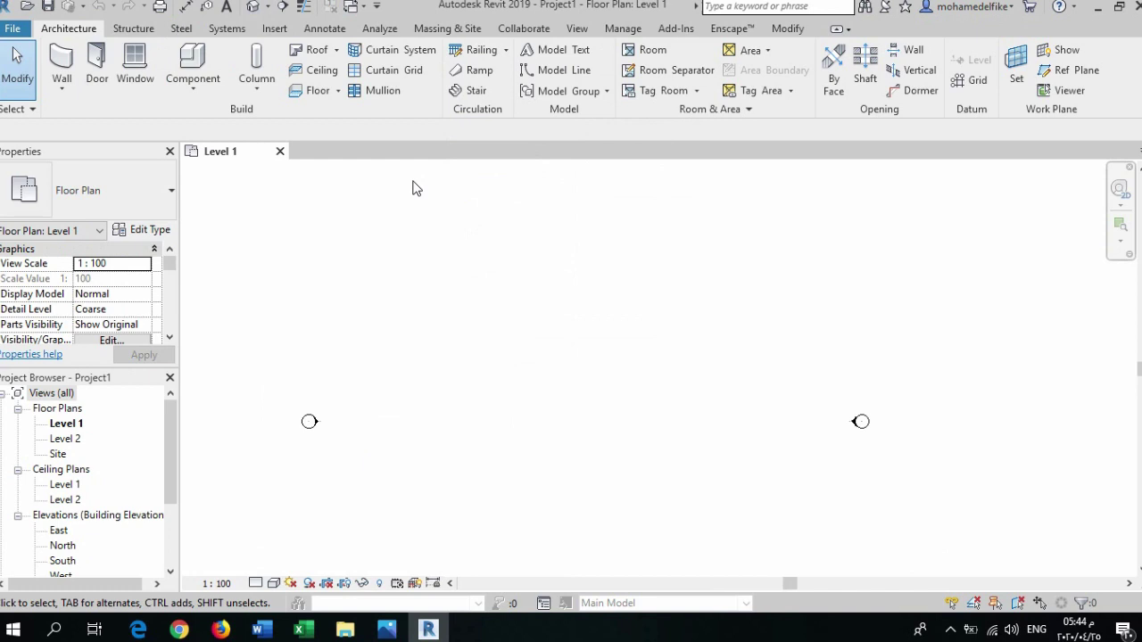
pyautogui.click(376, 6)
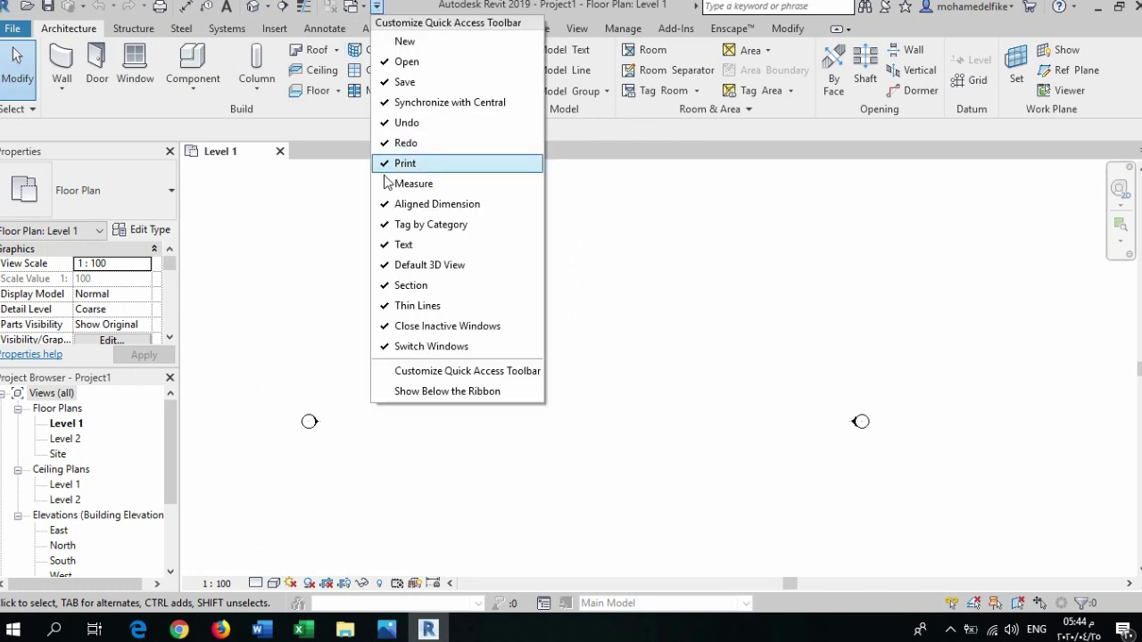
pyautogui.click(385, 185)
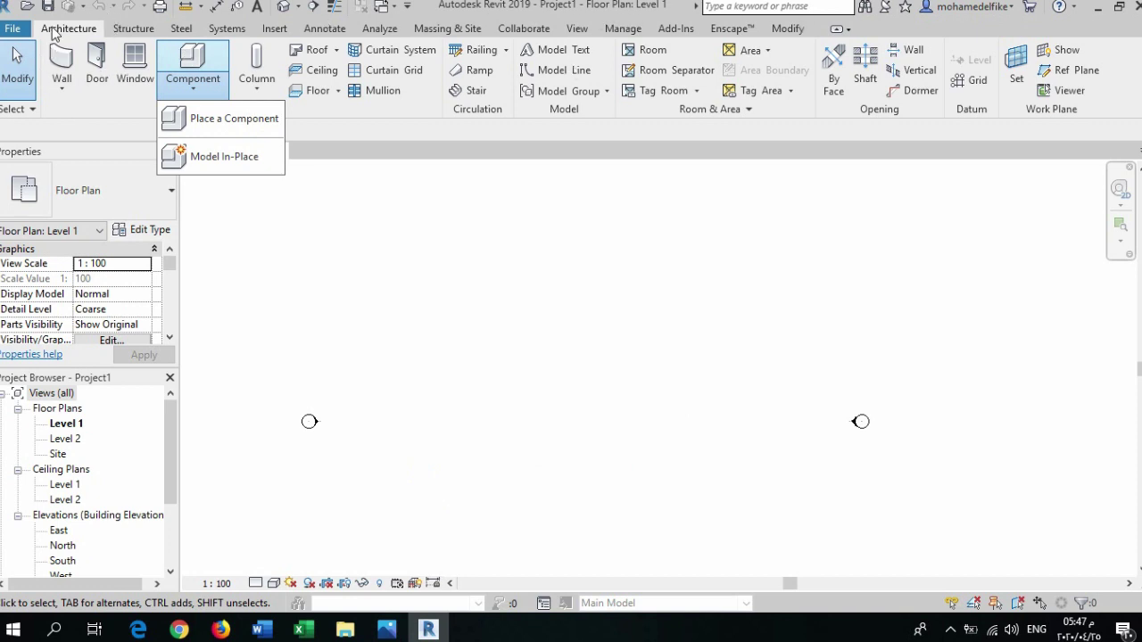
pyautogui.click(98, 29)
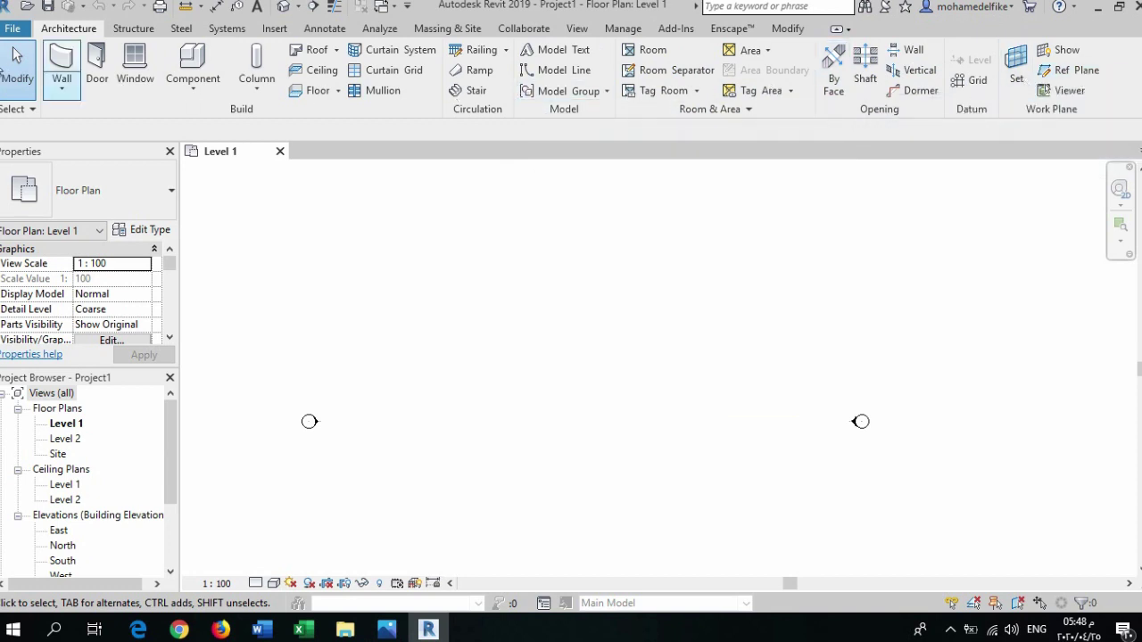
# Look through the Structure, Steel and Systems ribbon tabs, ending on the Insert tools
pyautogui.click(132, 30)
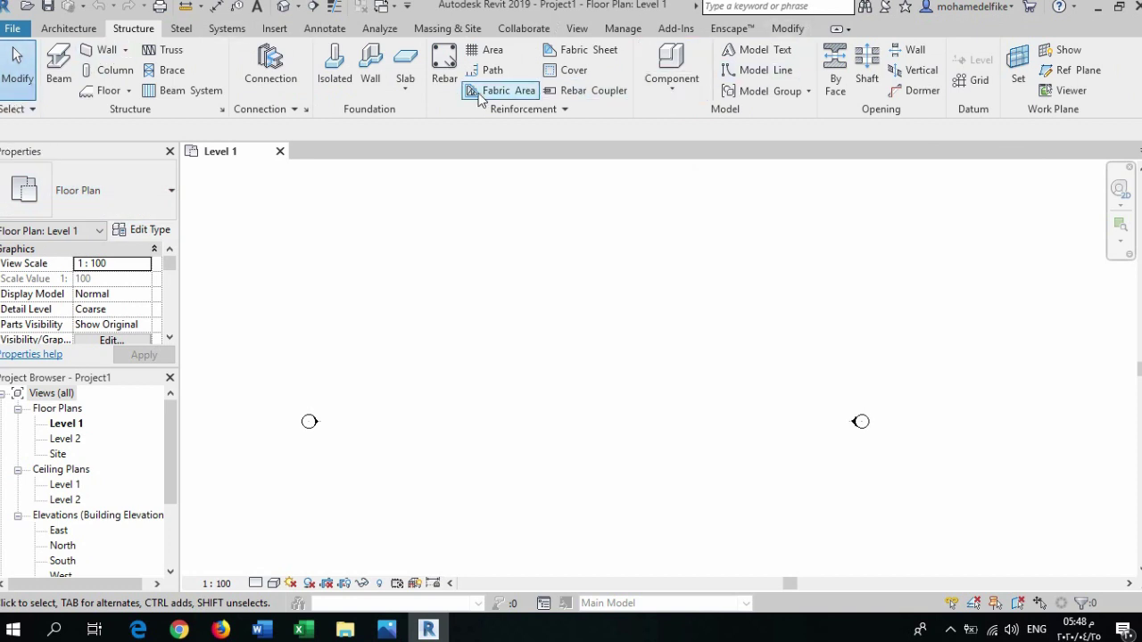
pyautogui.click(181, 30)
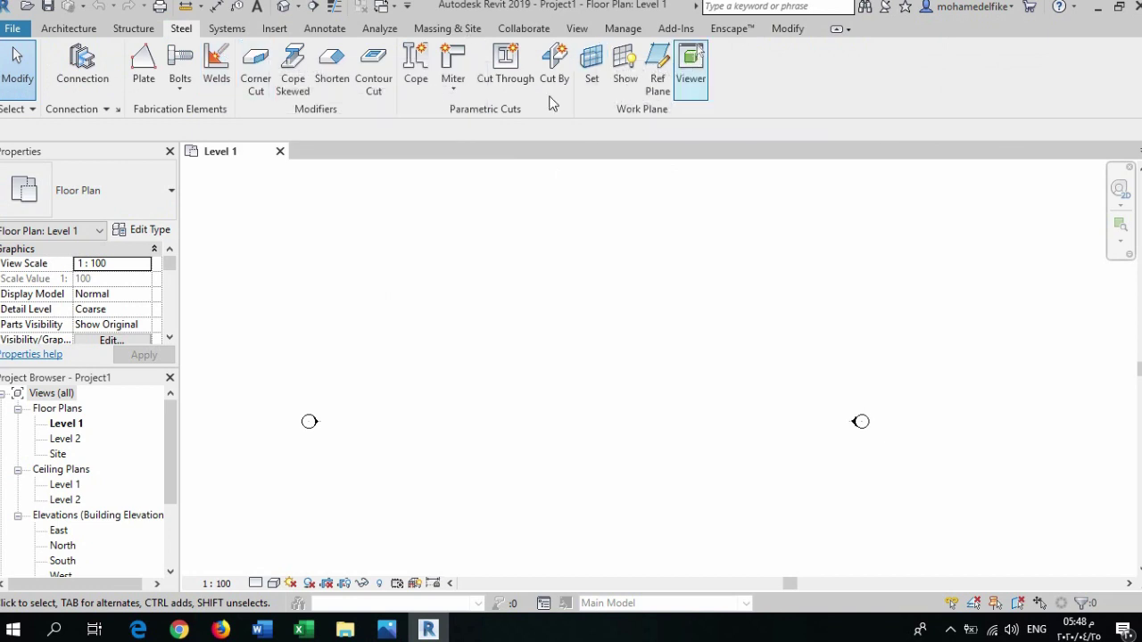
pyautogui.click(227, 30)
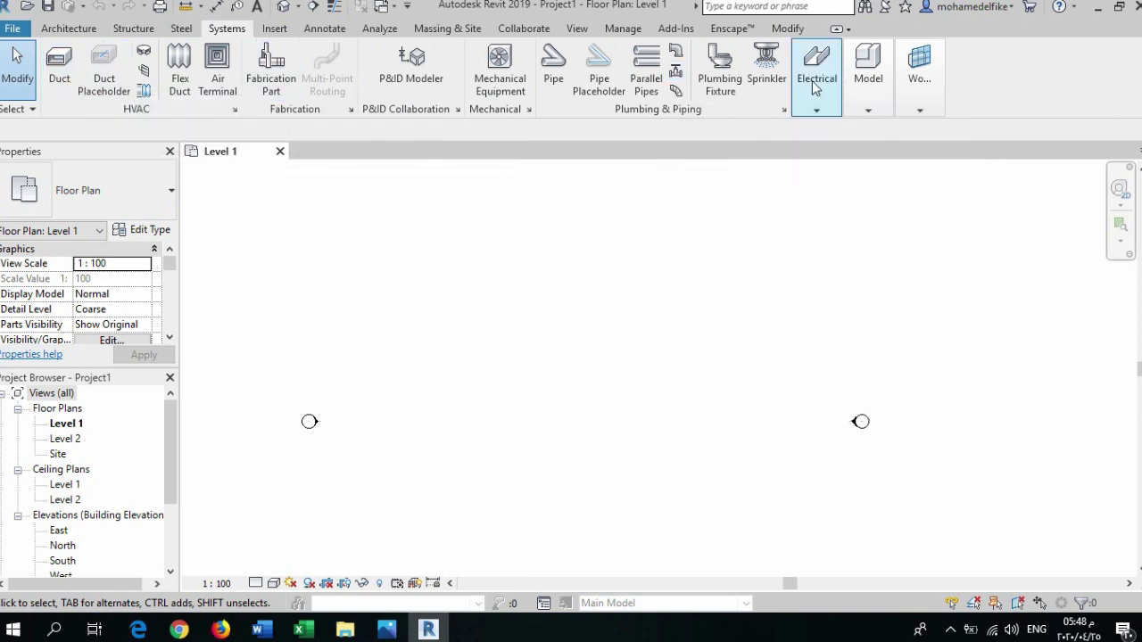
pyautogui.scroll(-1, 286, 49)
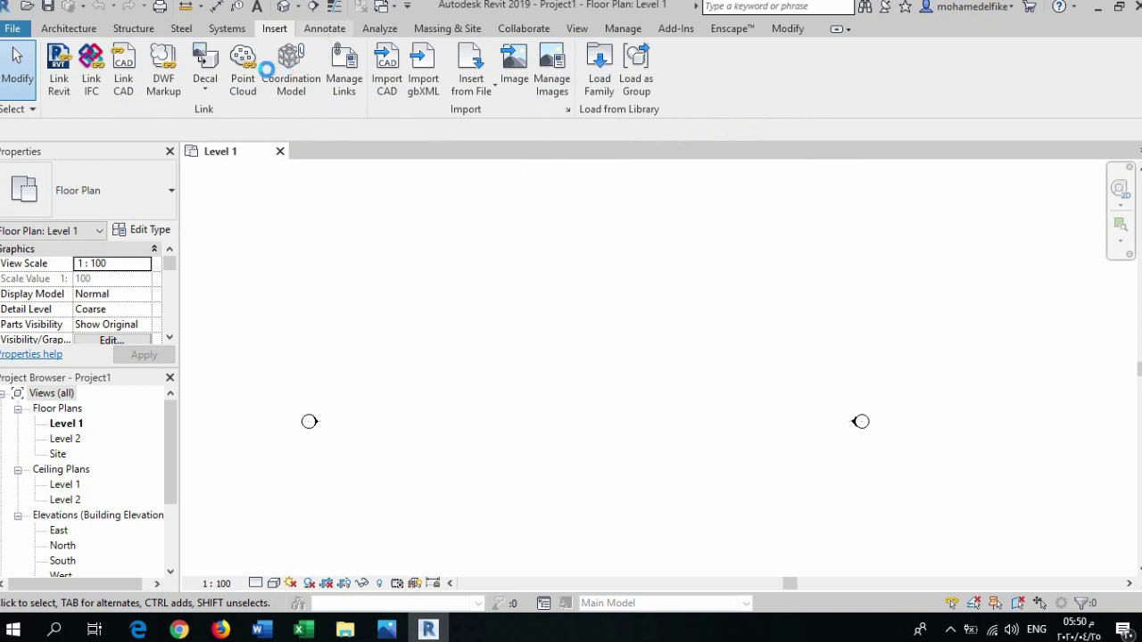
# Look through the Annotate tools, then the Analyze tools on the ribbon
pyautogui.click(324, 28)
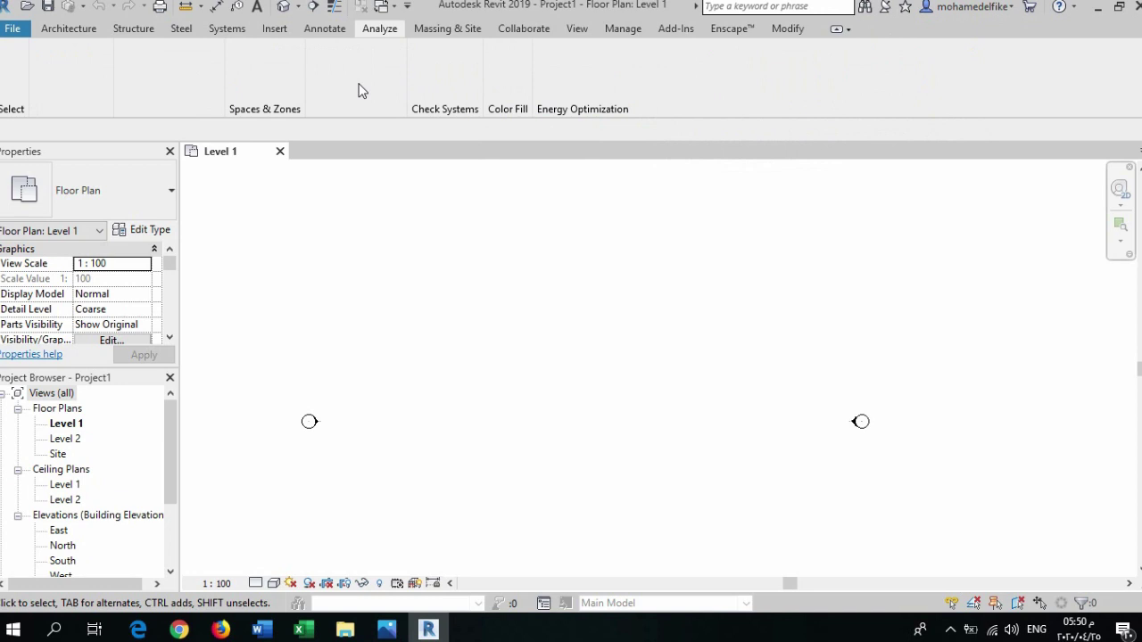
# Look through the Massing & Site and Collaborate tabs, then the Enscape add-in tools
pyautogui.click(449, 30)
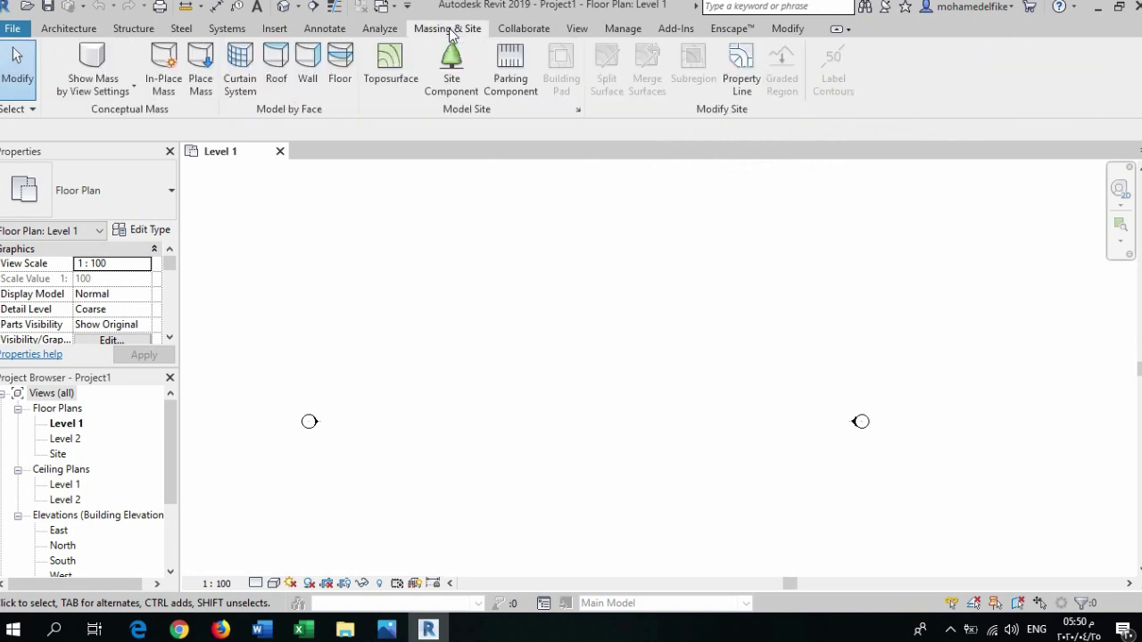
pyautogui.click(524, 34)
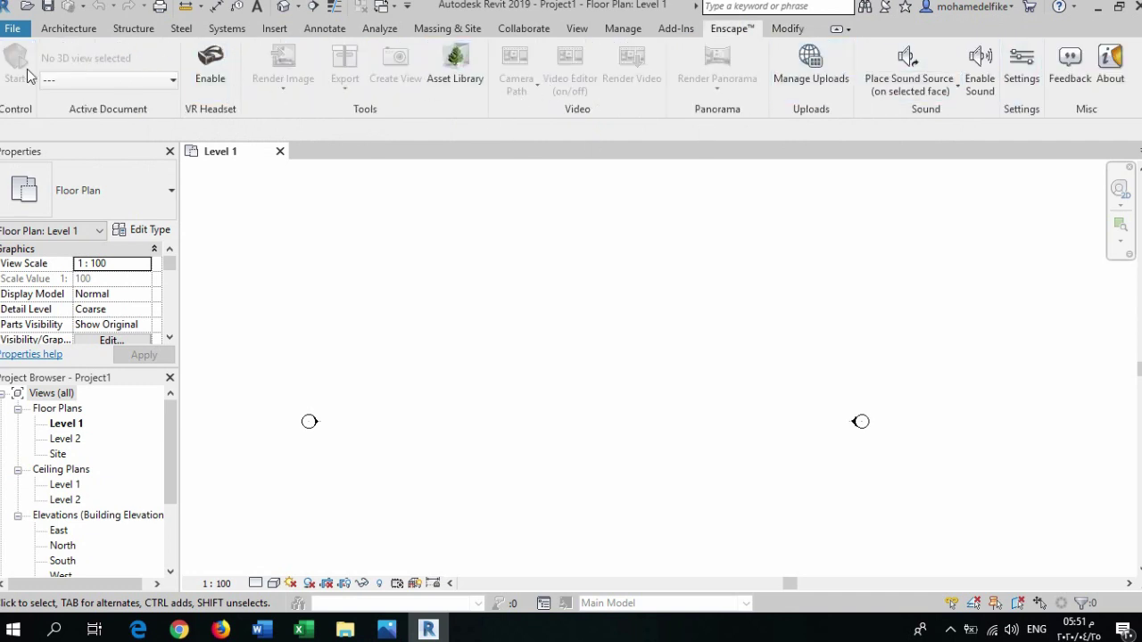
pyautogui.scroll(10, 1111, 71)
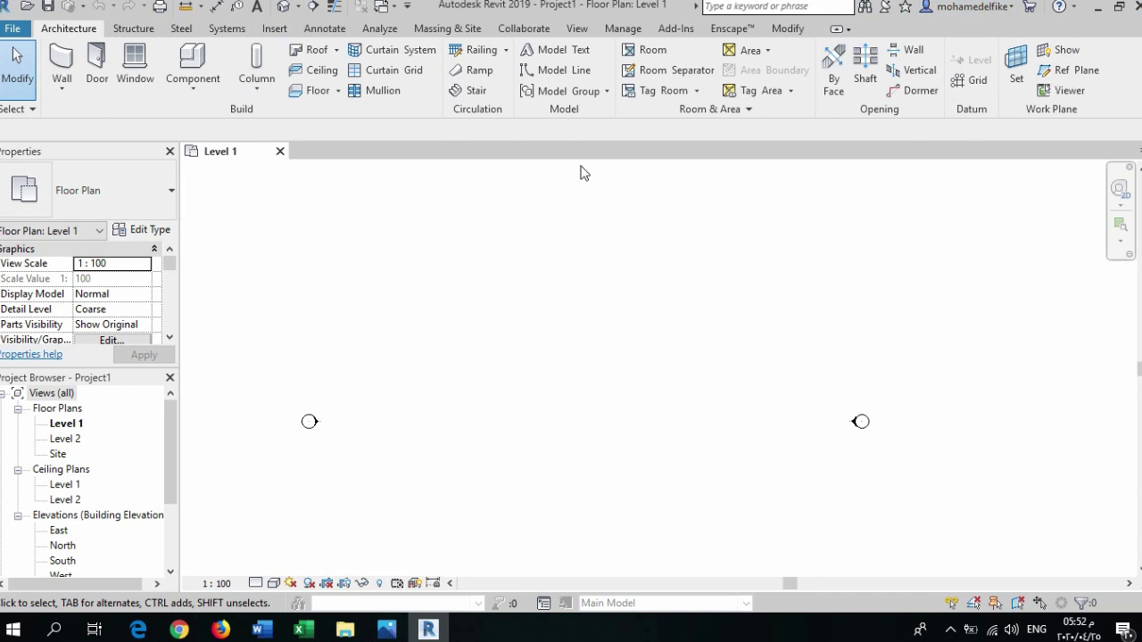
# Nudge the Level 1 plan up slightly and bring up the File menu with Options
pyautogui.moveTo(442, 208); pyautogui.dragTo(446, 184, button='middle')
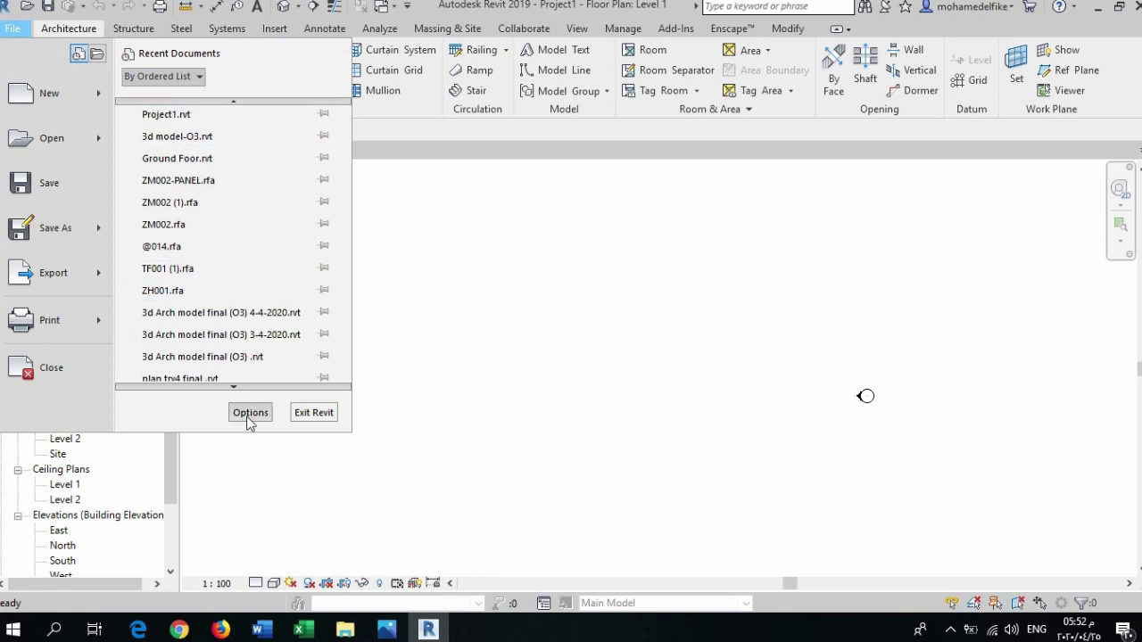
pyautogui.click(247, 417)
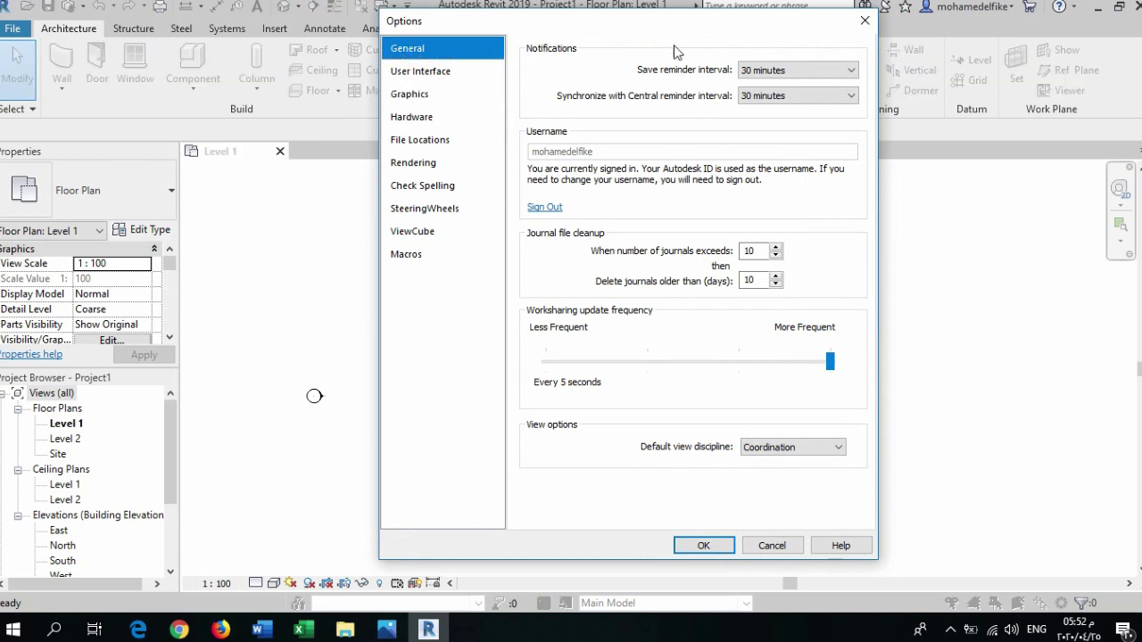
# Shift the Options dialog left, keep the 30-minute save reminder, and go to User Interface
pyautogui.moveTo(712, 23); pyautogui.dragTo(479, 12)
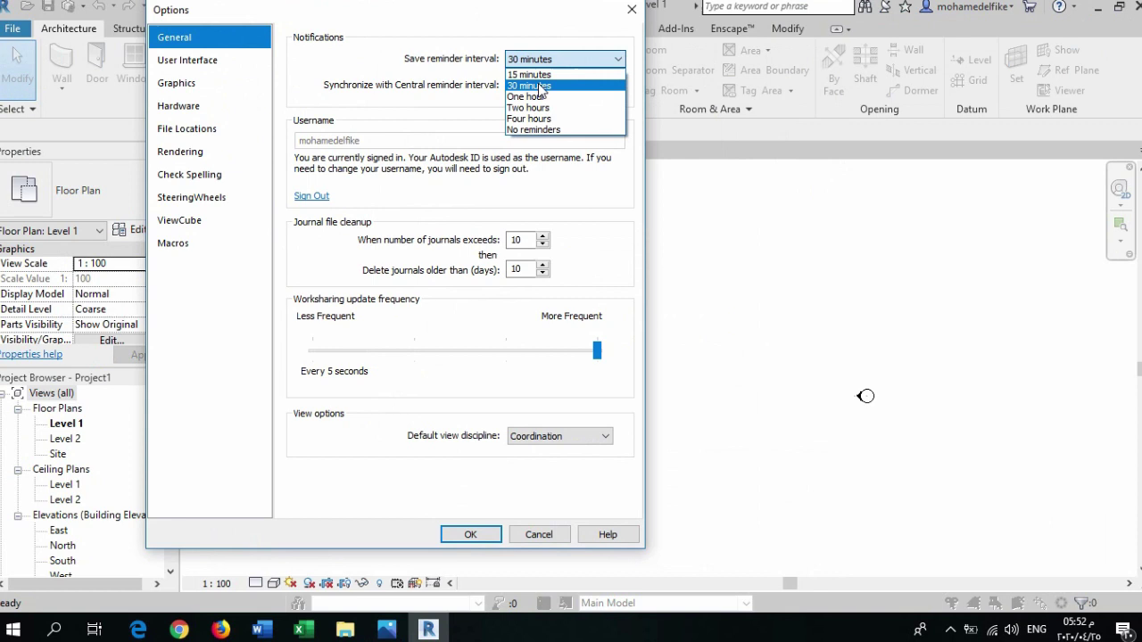
pyautogui.click(544, 86)
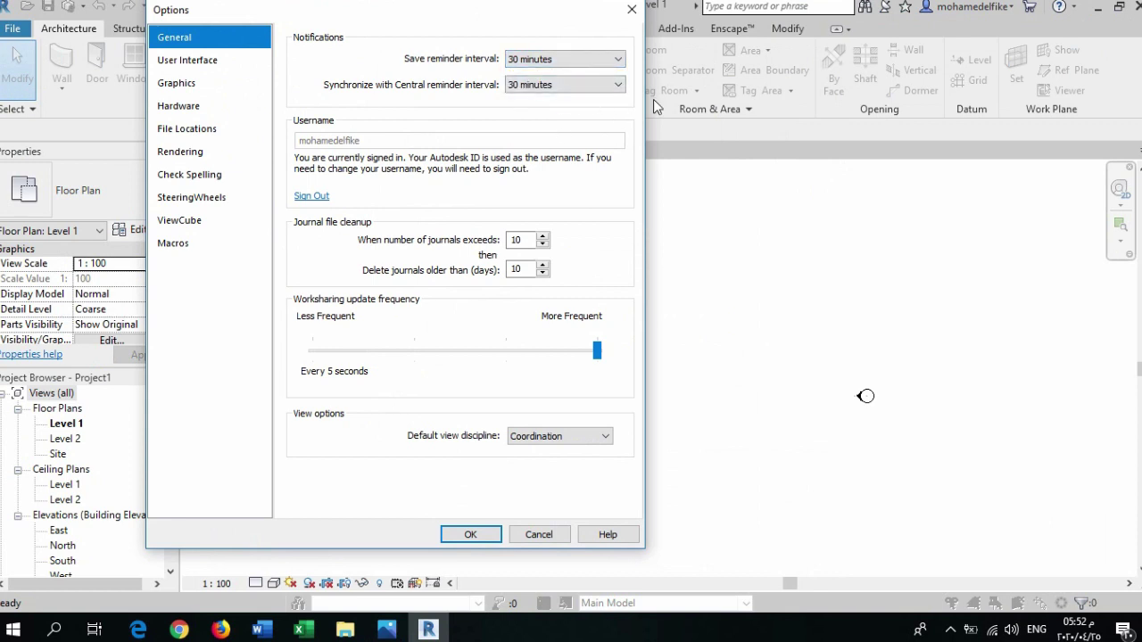
pyautogui.click(182, 61)
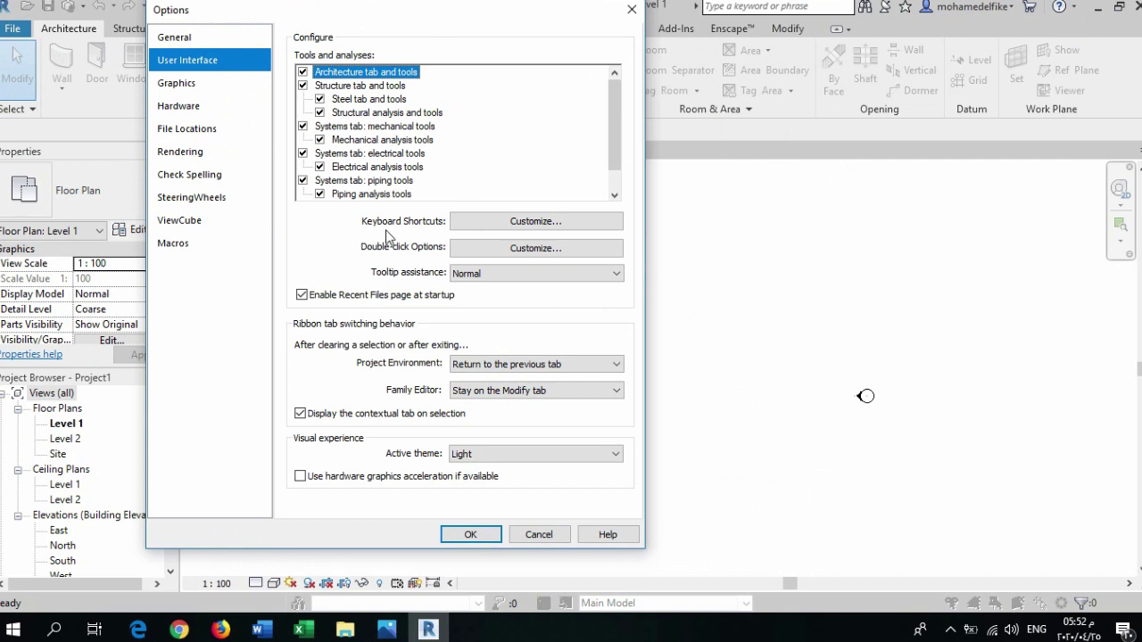
# In Keyboard Shortcuts, search 'wall' then 'copy' to find Copy on CO and CC
pyautogui.click(508, 228)
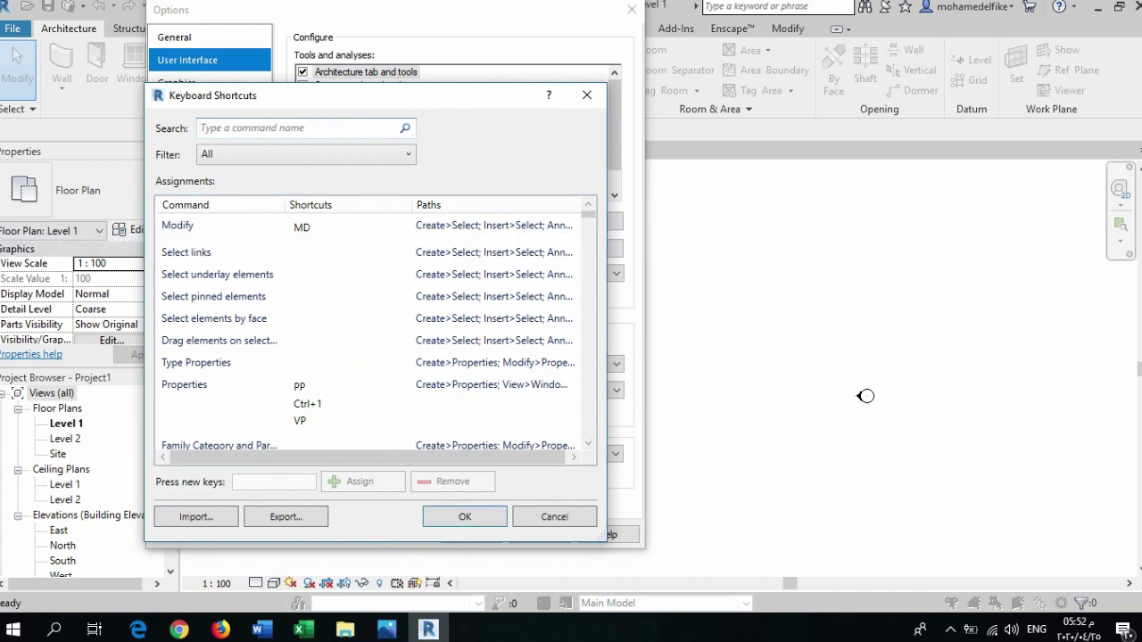
pyautogui.write('wall')
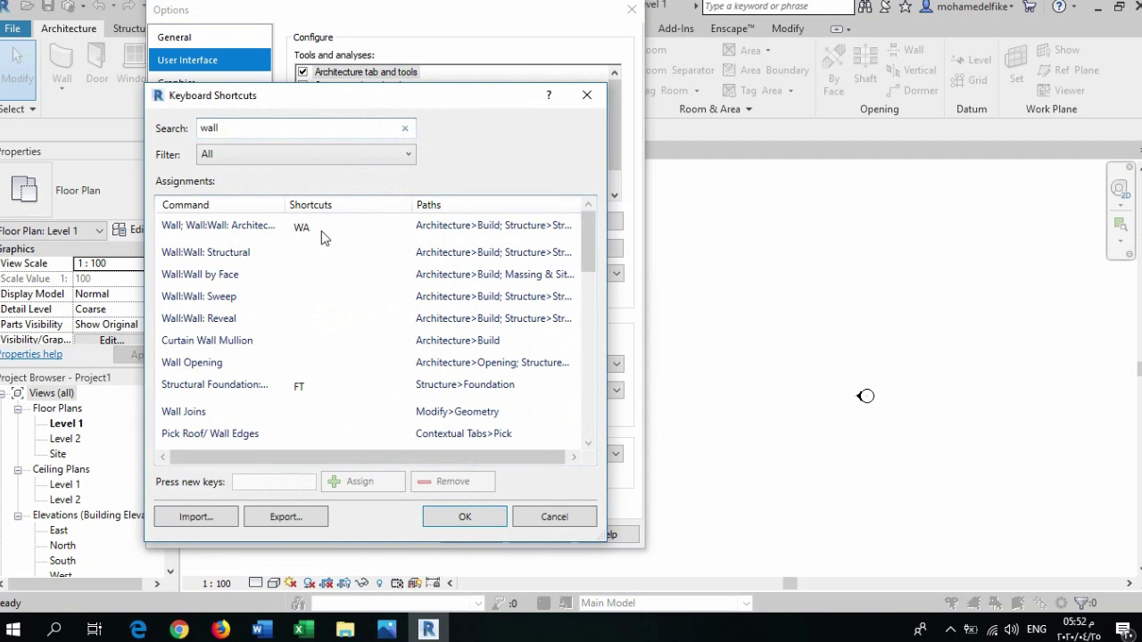
pyautogui.moveTo(250, 127); pyautogui.dragTo(153, 132)
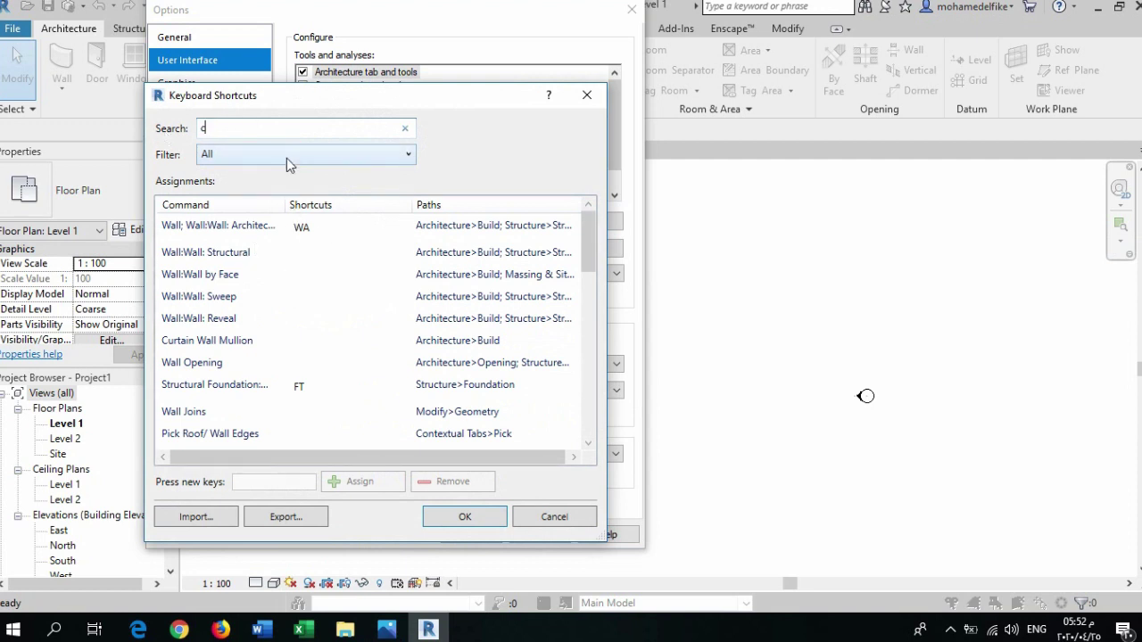
pyautogui.write('opy')
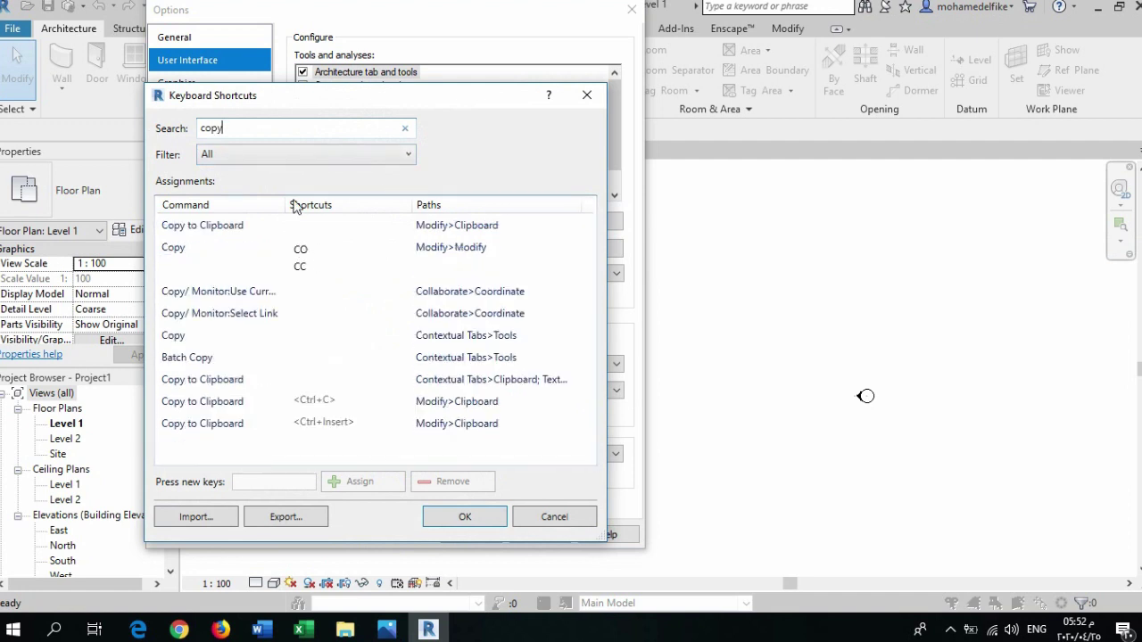
pyautogui.press('BackSpace')
pyautogui.press('BackSpace')
pyautogui.press('BackSpace')
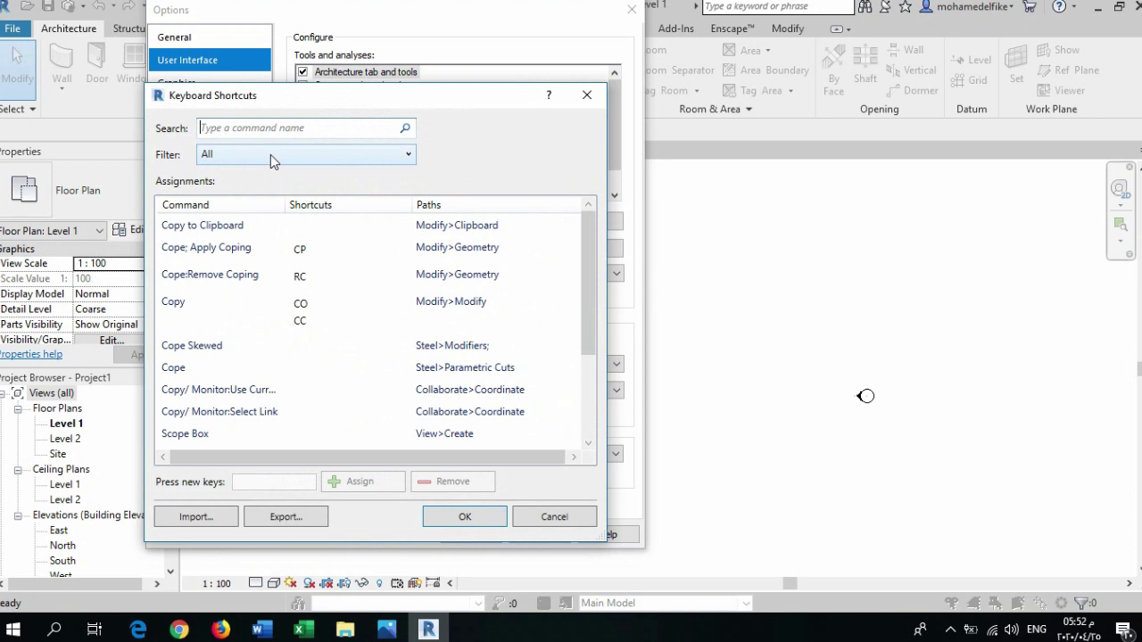
pyautogui.scroll(-2, 335, 266)
pyautogui.scroll(-3, 336, 269)
pyautogui.scroll(-3, 336, 269)
pyautogui.scroll(-3, 336, 268)
pyautogui.scroll(-3, 337, 268)
pyautogui.scroll(-3, 336, 269)
pyautogui.scroll(-1, 337, 269)
pyautogui.scroll(-3, 336, 269)
pyautogui.scroll(-4, 336, 269)
pyautogui.scroll(-3, 336, 269)
pyautogui.scroll(-3, 336, 269)
pyautogui.scroll(-5, 337, 268)
pyautogui.scroll(-3, 337, 269)
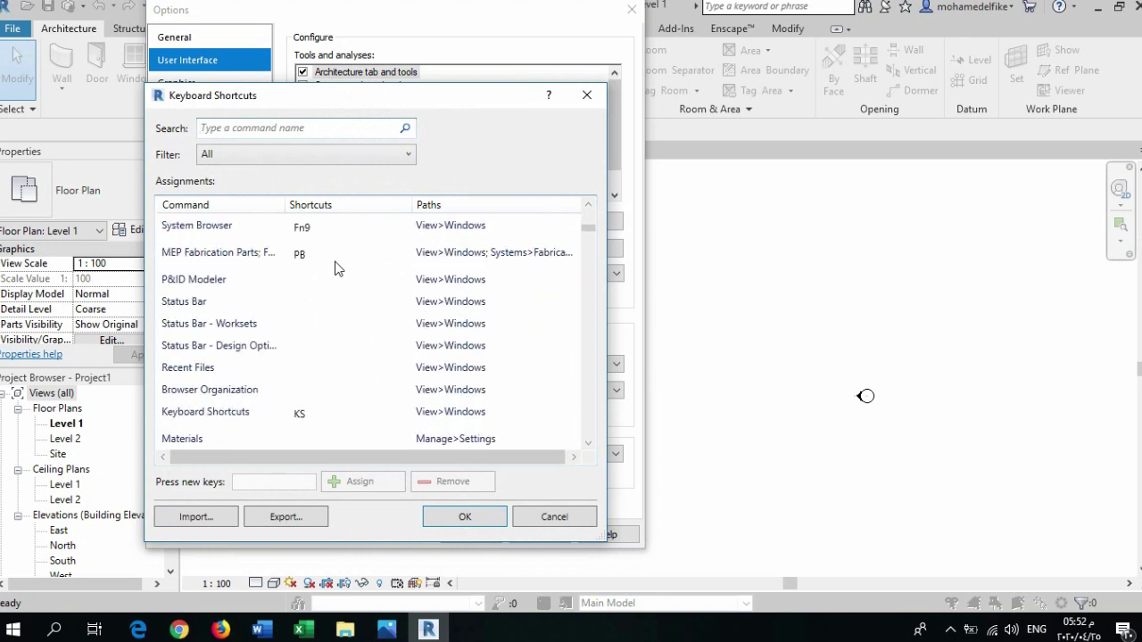
pyautogui.scroll(-4, 335, 266)
pyautogui.scroll(-3, 334, 266)
pyautogui.scroll(-5, 331, 275)
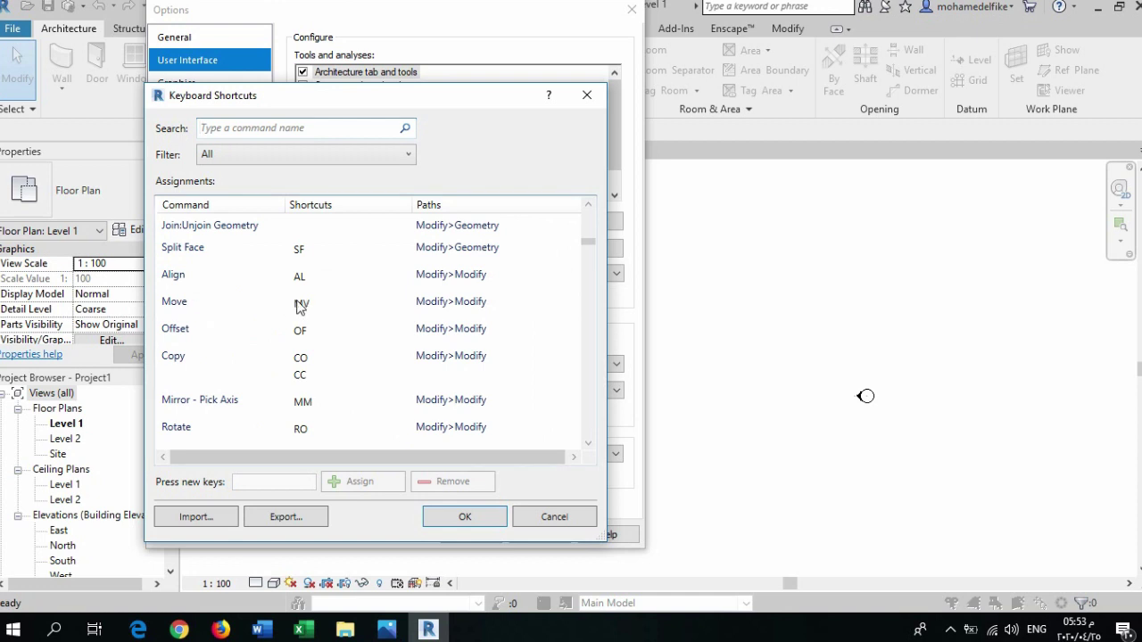
# Add M as an extra shortcut for Move and O for Offset
pyautogui.click(302, 306)
pyautogui.click(329, 311)
pyautogui.click(233, 480)
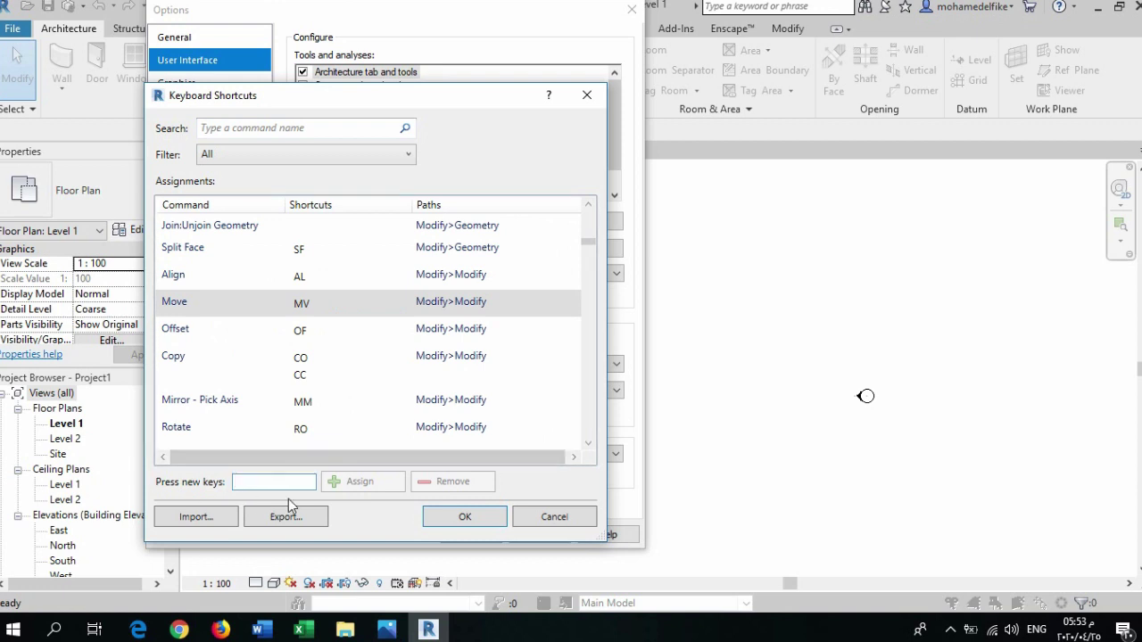
pyautogui.write('M')
pyautogui.click(360, 483)
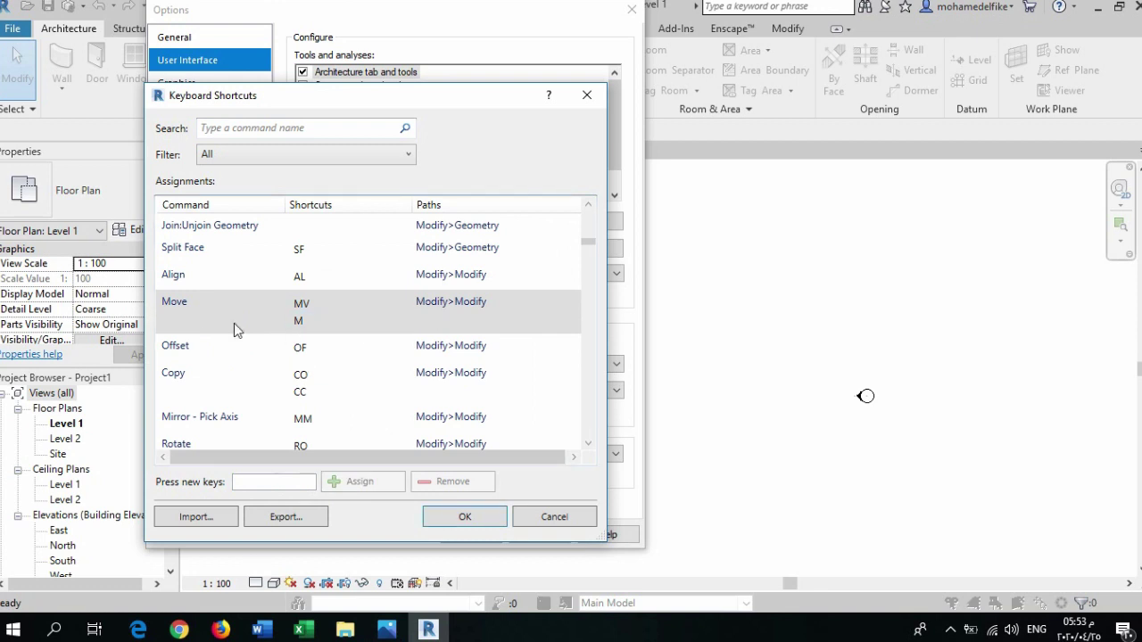
pyautogui.click(176, 348)
pyautogui.write('O')
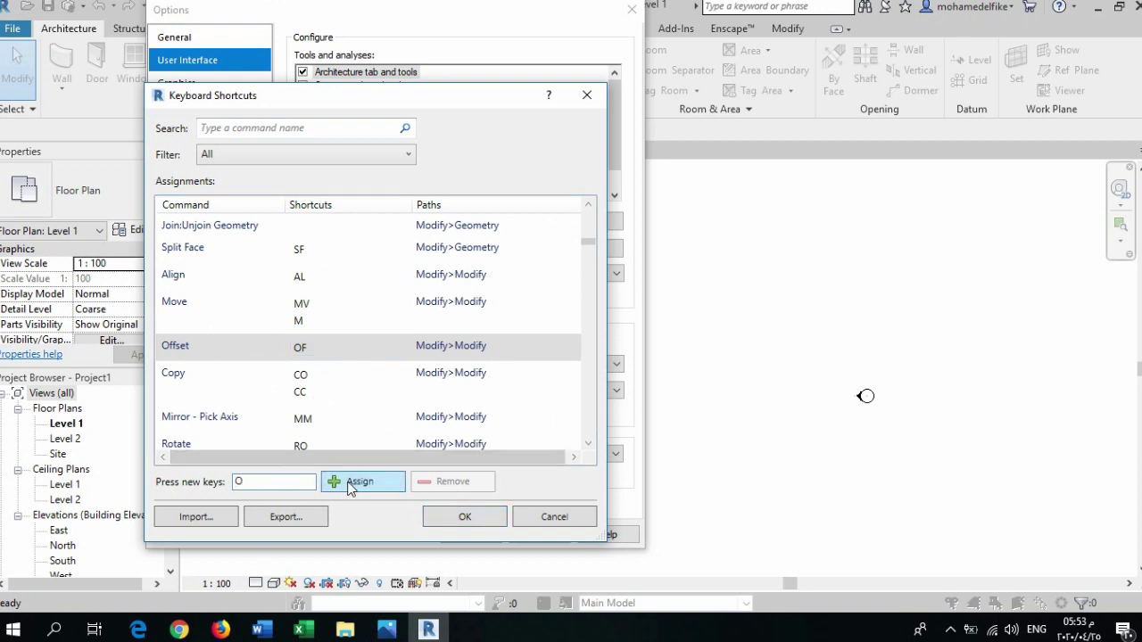
pyautogui.click(349, 483)
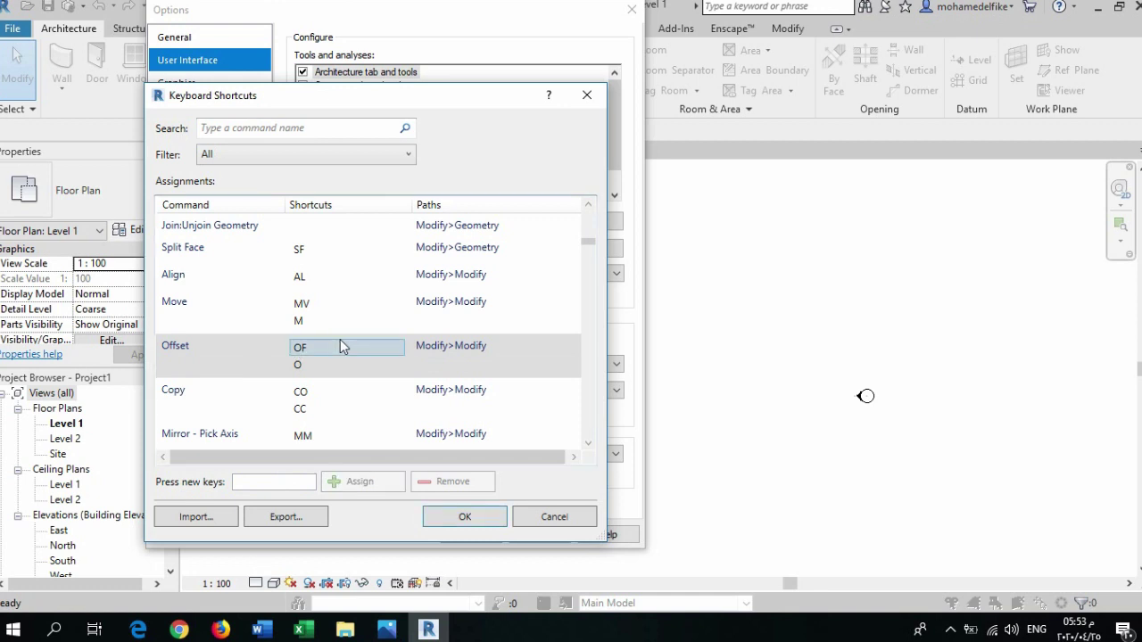
# Give Mirror - Pick Axis the extra shortcut MI alongside MM
pyautogui.scroll(-1, 254, 375)
pyautogui.scroll(-1, 255, 374)
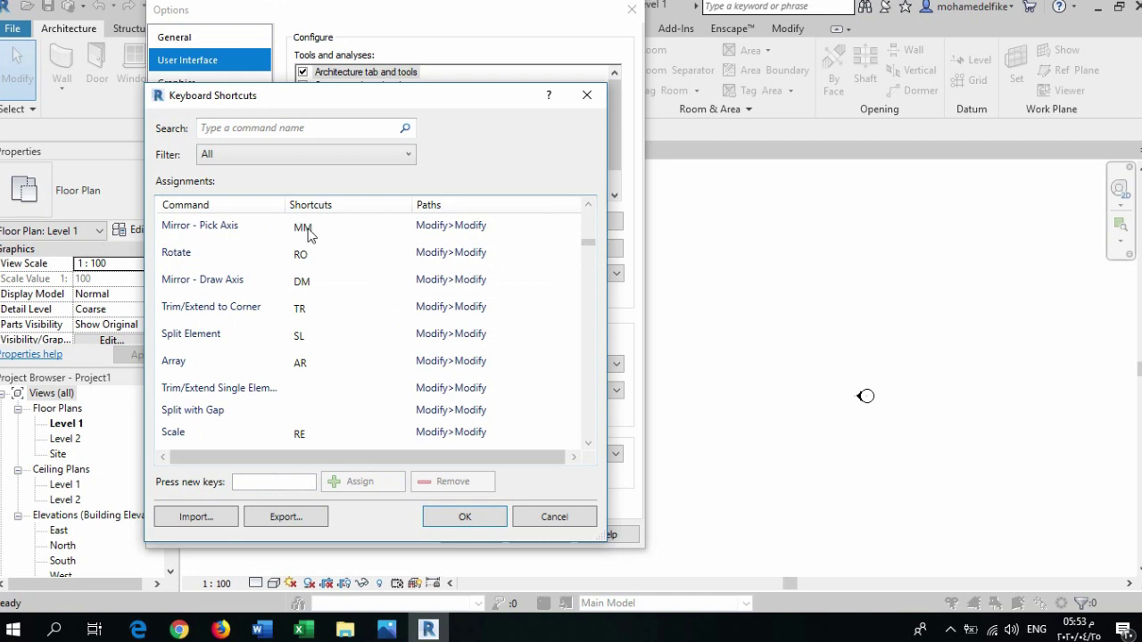
pyautogui.click(304, 281)
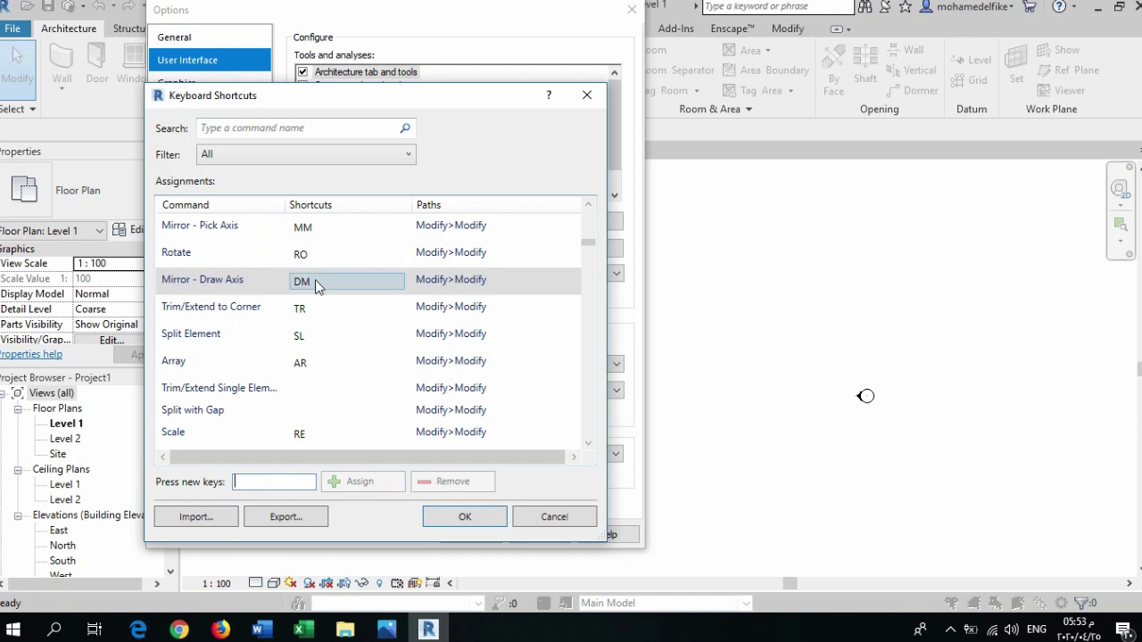
pyautogui.click(223, 231)
pyautogui.click(306, 230)
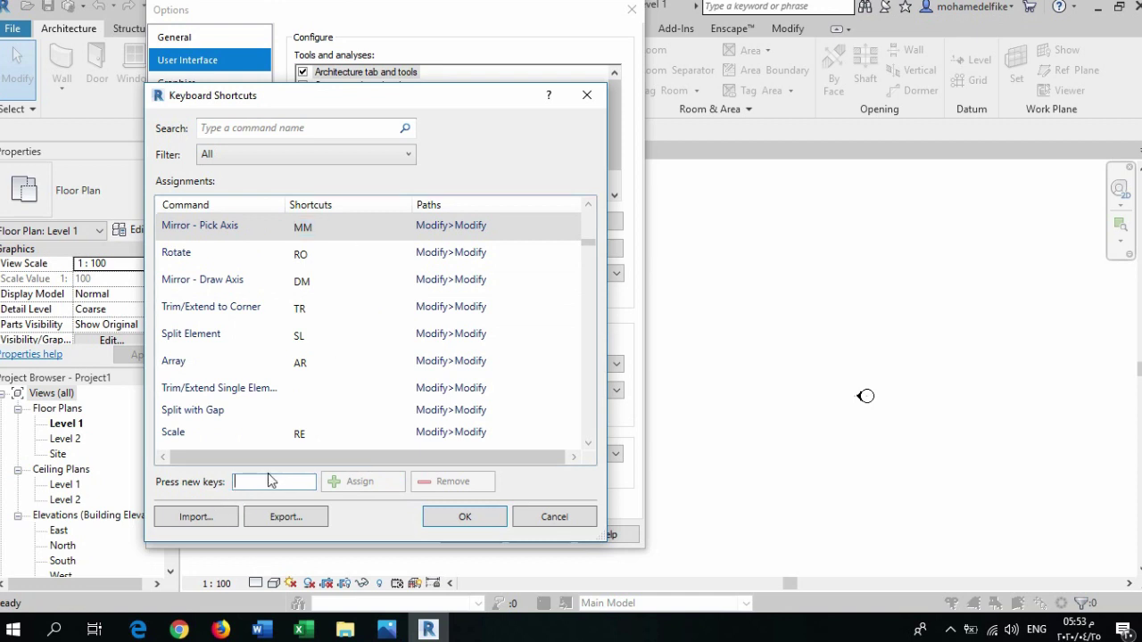
pyautogui.write('MI')
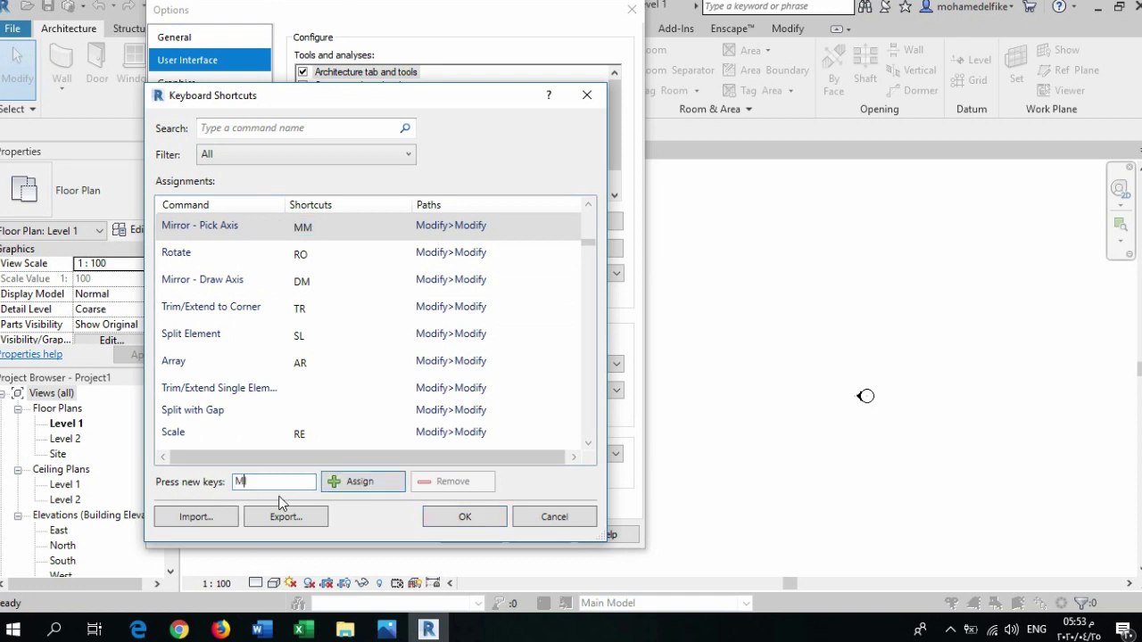
pyautogui.click(373, 483)
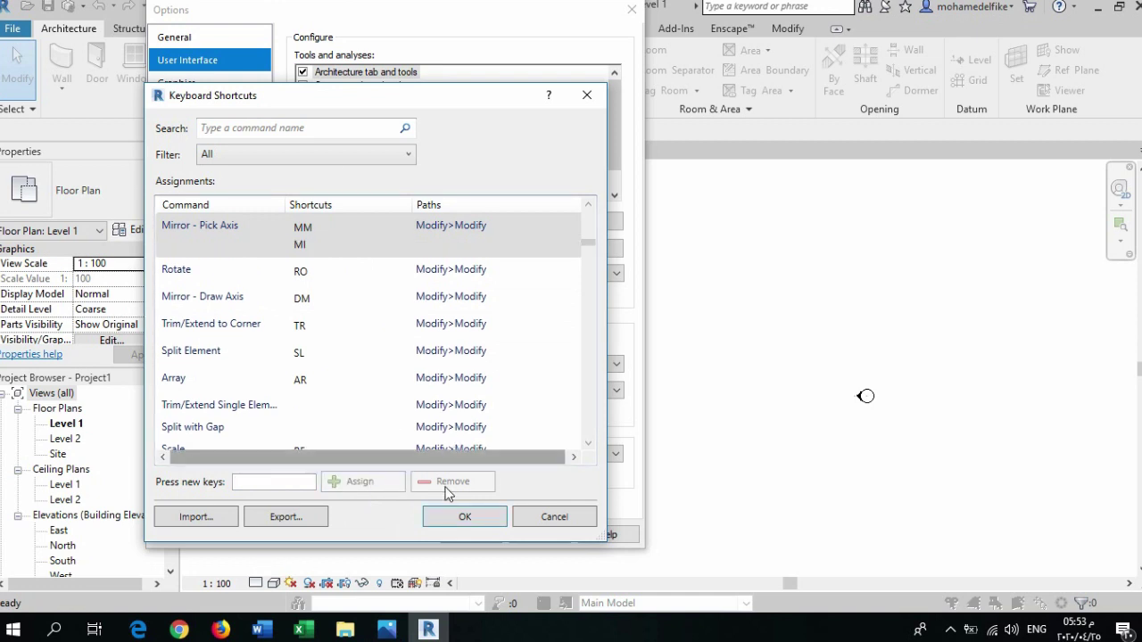
# Save the new shortcuts and keep the white drawing background in Graphics options
pyautogui.click(447, 518)
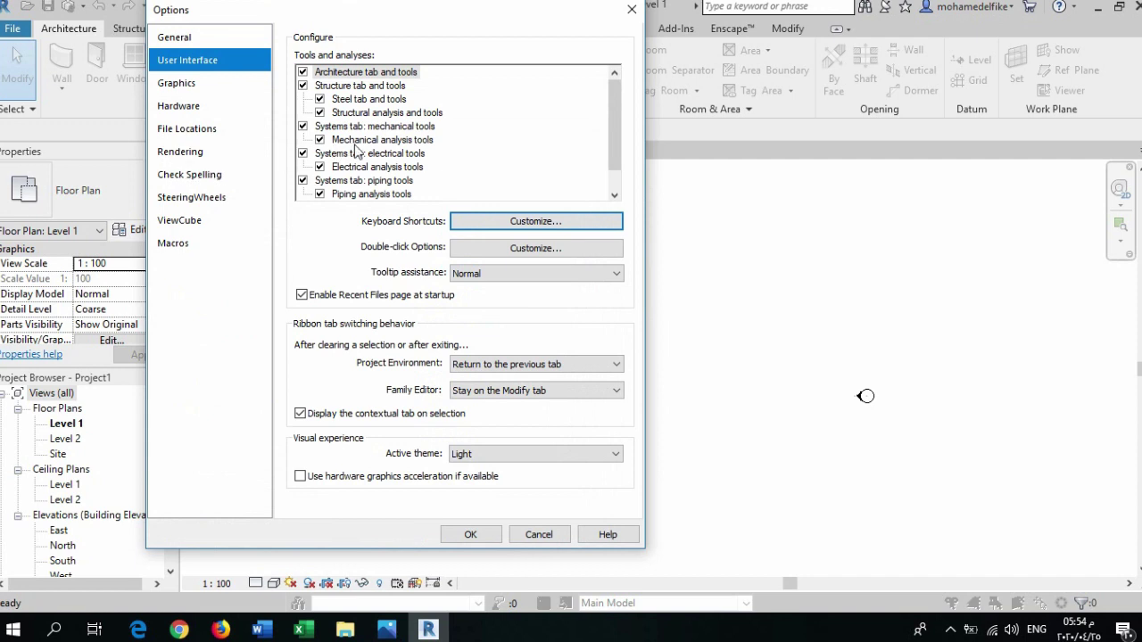
pyautogui.click(177, 82)
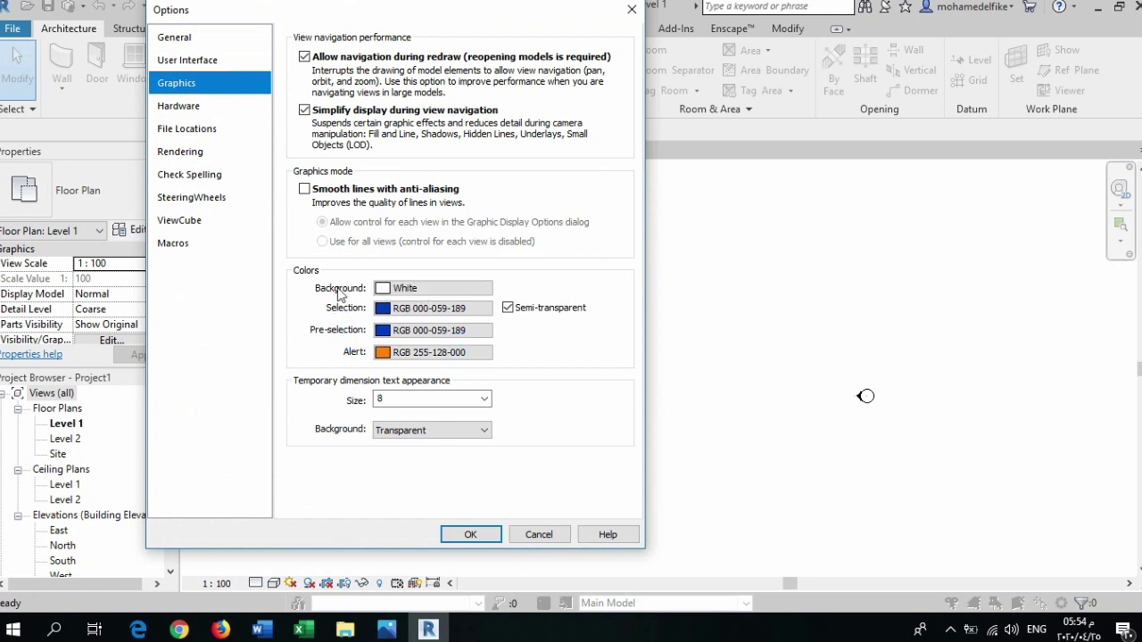
pyautogui.click(441, 288)
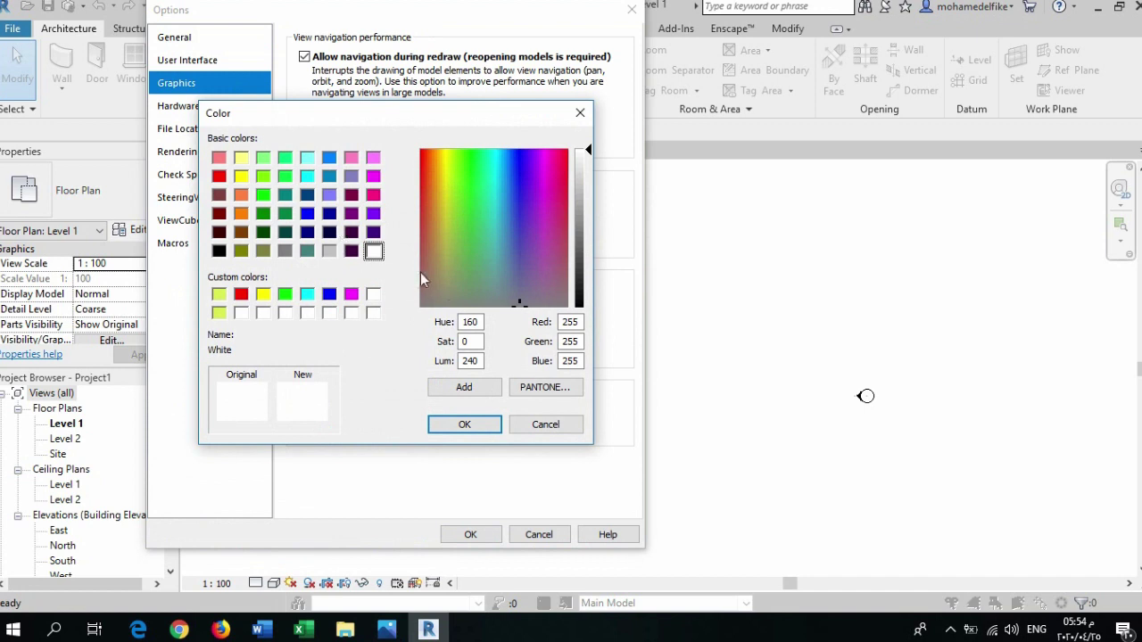
pyautogui.click(461, 425)
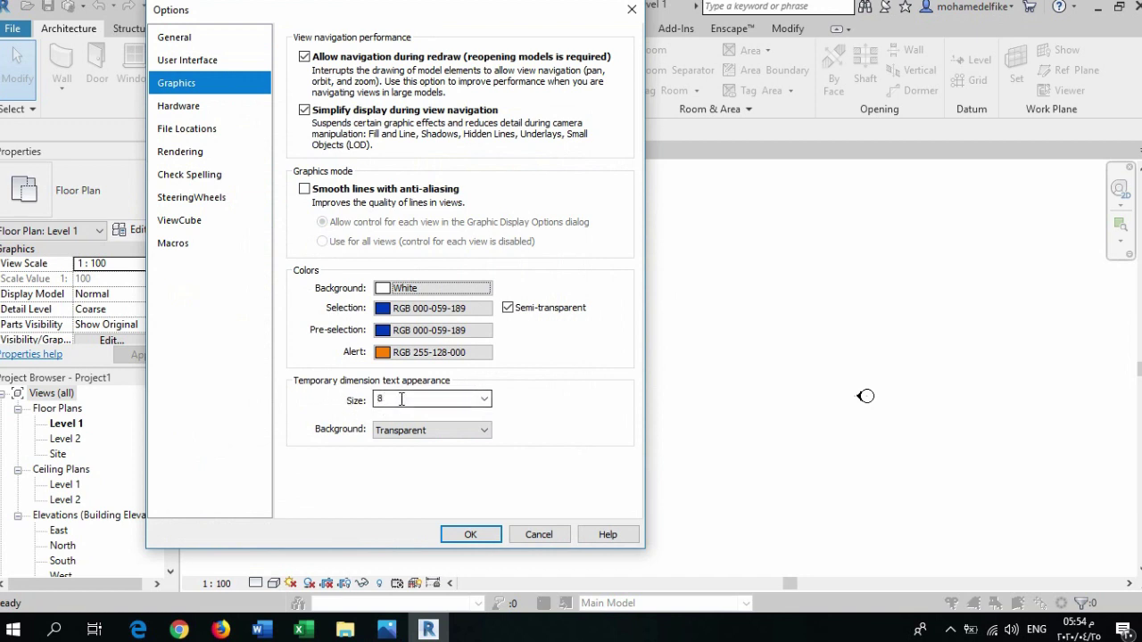
# Keep the temporary dimension text size at 8, then view the Hardware acceleration settings
pyautogui.click(486, 399)
pyautogui.click(435, 436)
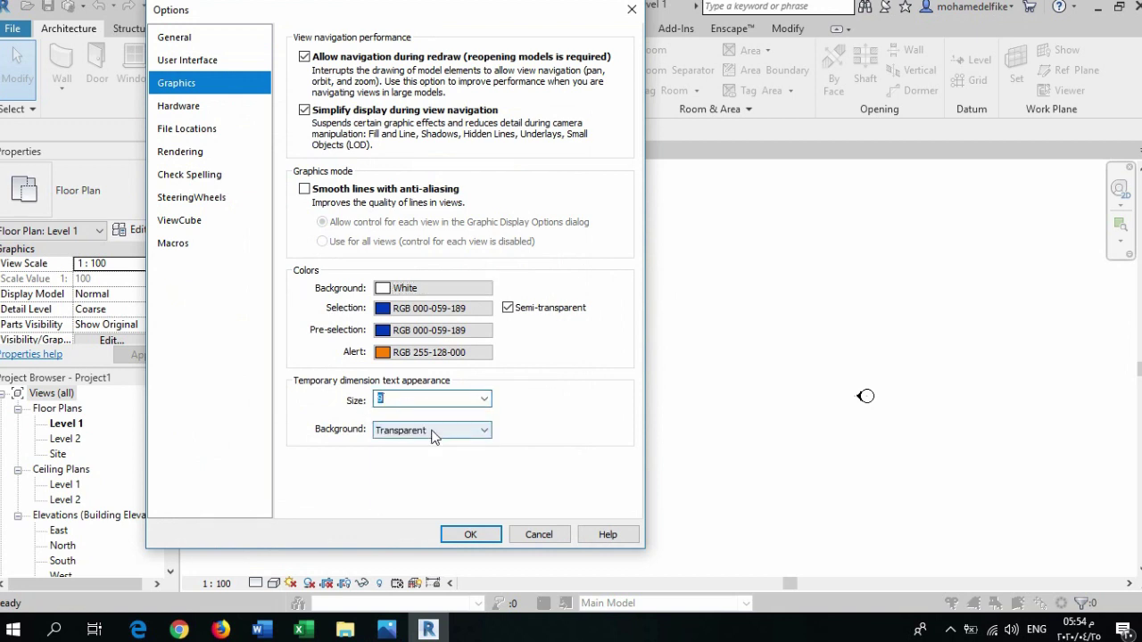
pyautogui.click(484, 399)
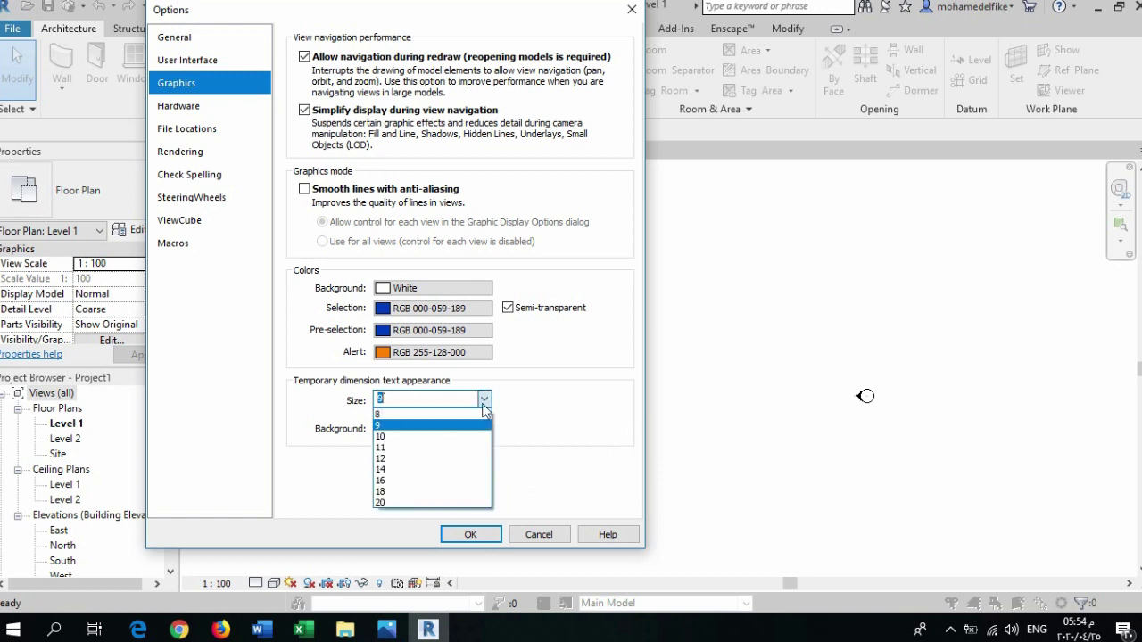
pyautogui.click(422, 417)
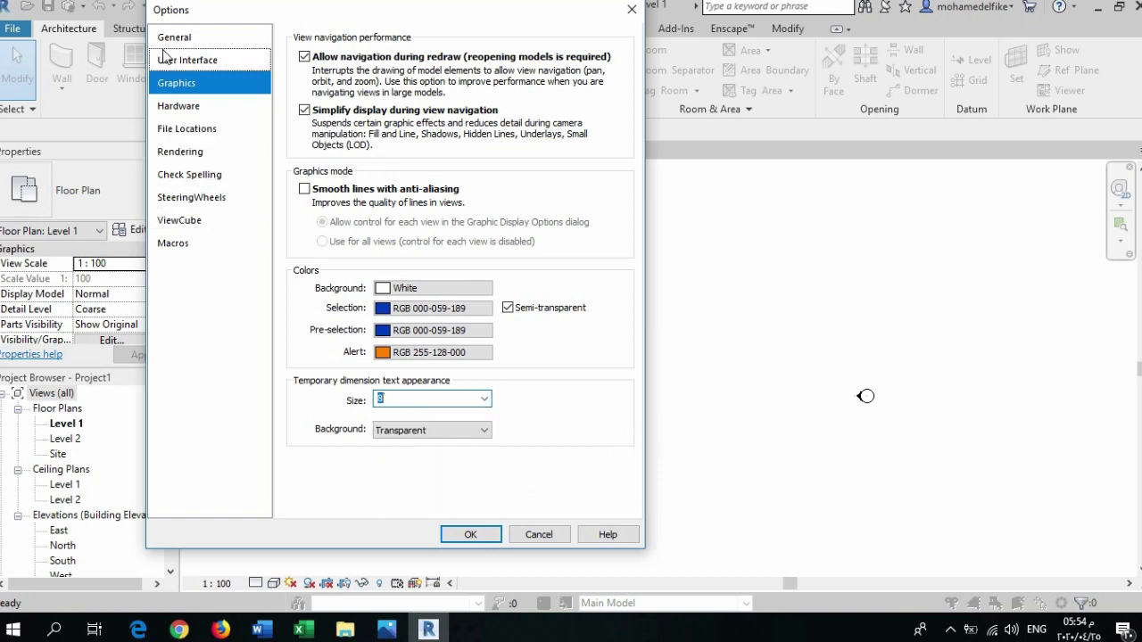
pyautogui.click(178, 105)
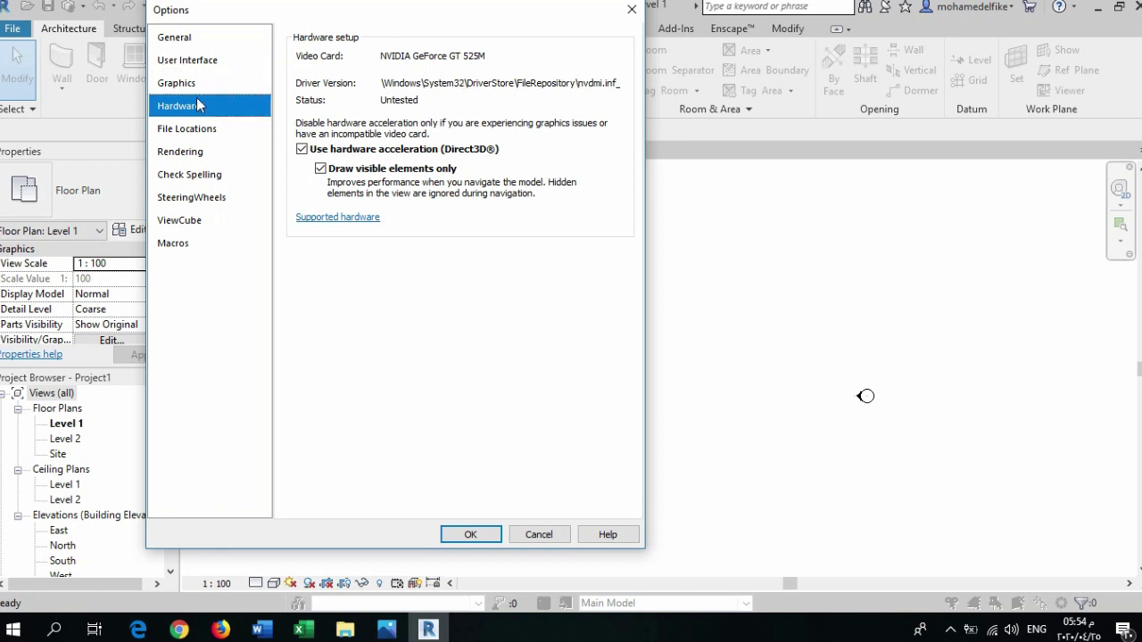
# Check the template paths under File Locations, then close the Options dialog with OK
pyautogui.click(224, 130)
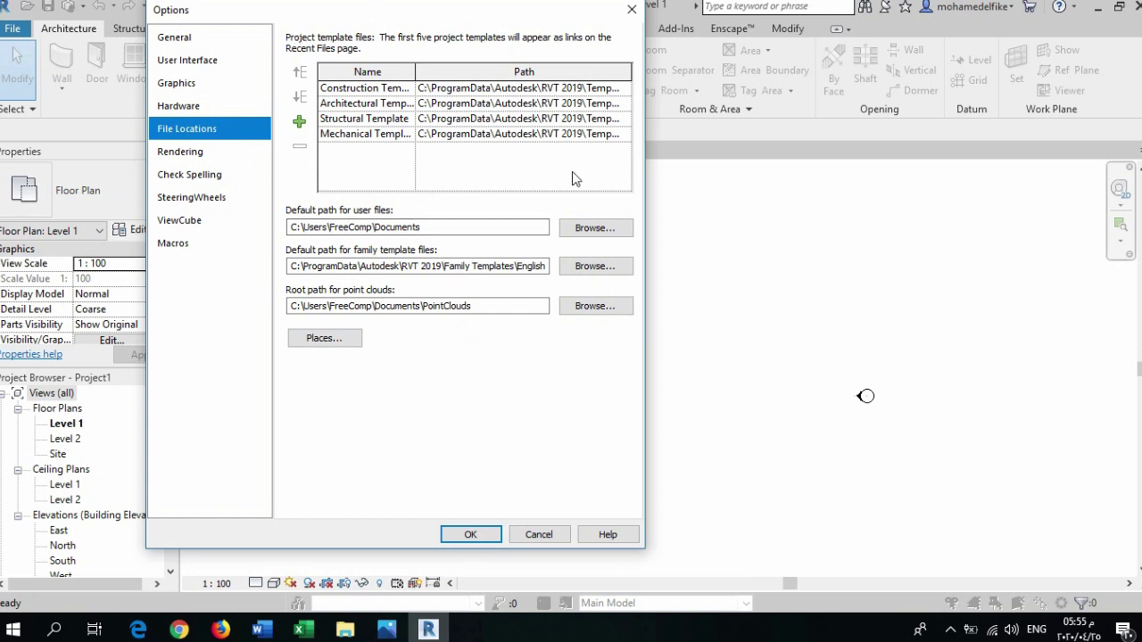
pyautogui.click(470, 536)
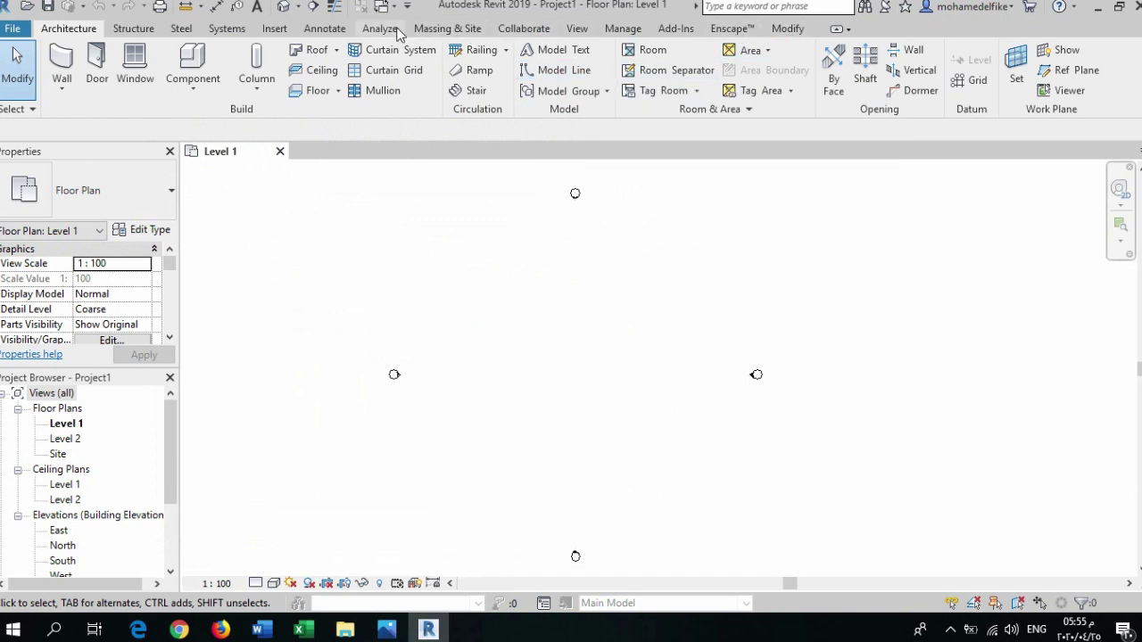
# Open Project Units (reopened with UN) and keep the Common discipline
pyautogui.click(623, 28)
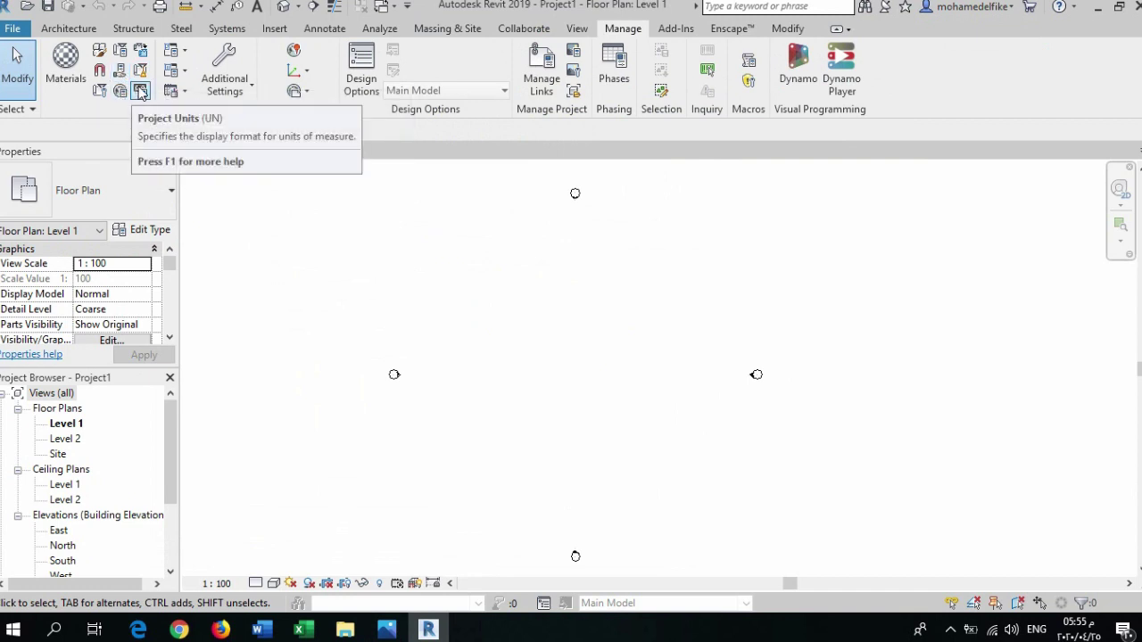
pyautogui.click(140, 92)
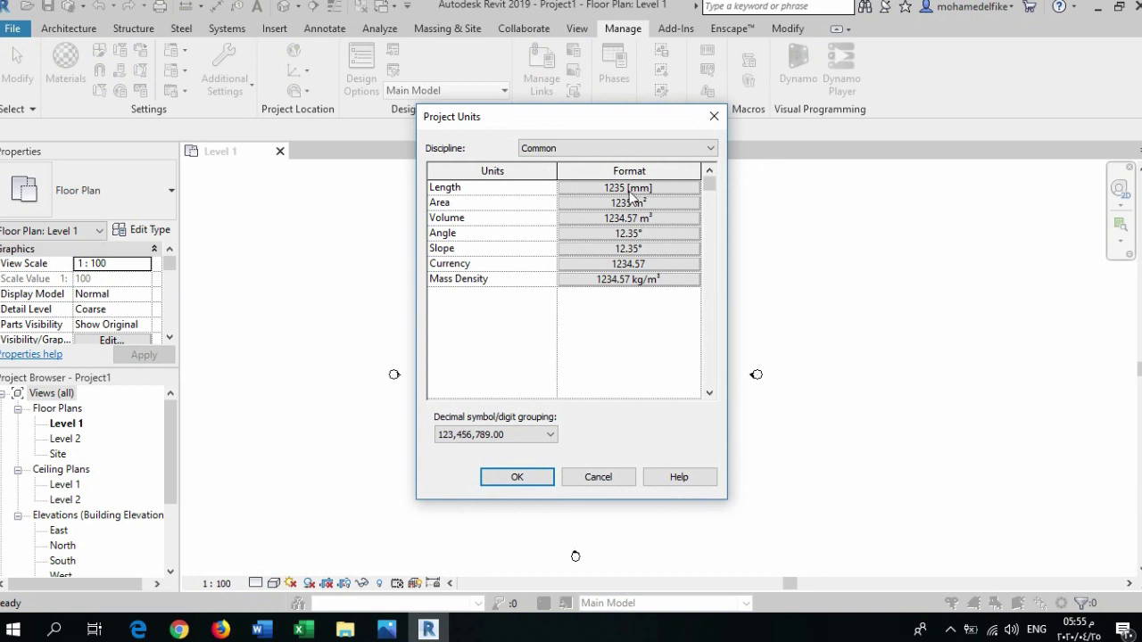
pyautogui.click(714, 116)
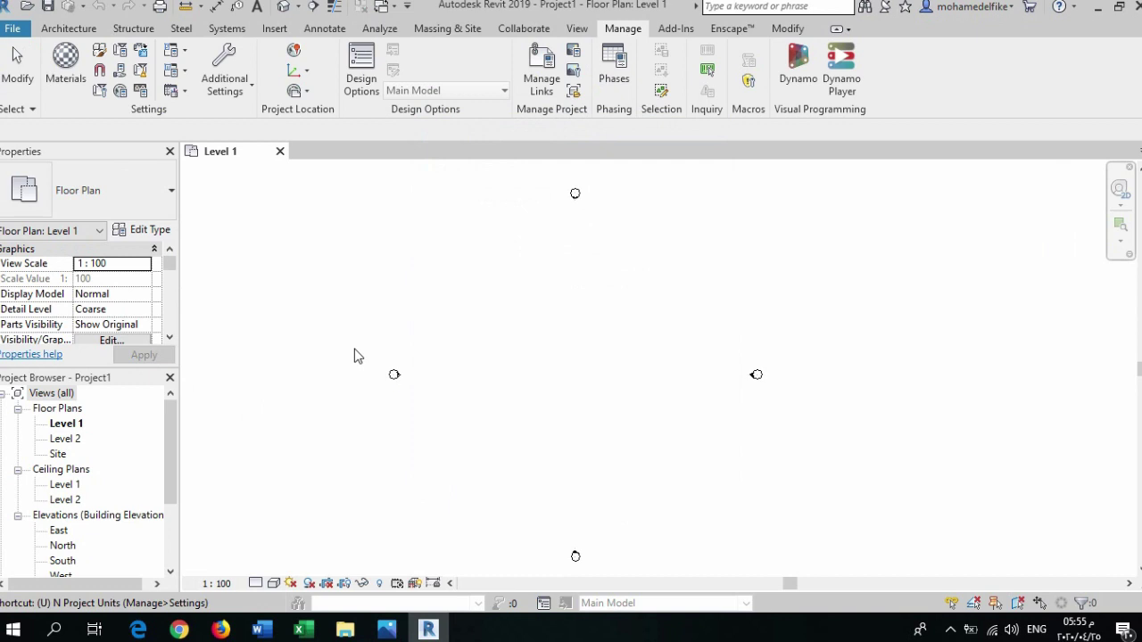
pyautogui.press('u')
pyautogui.press('n')
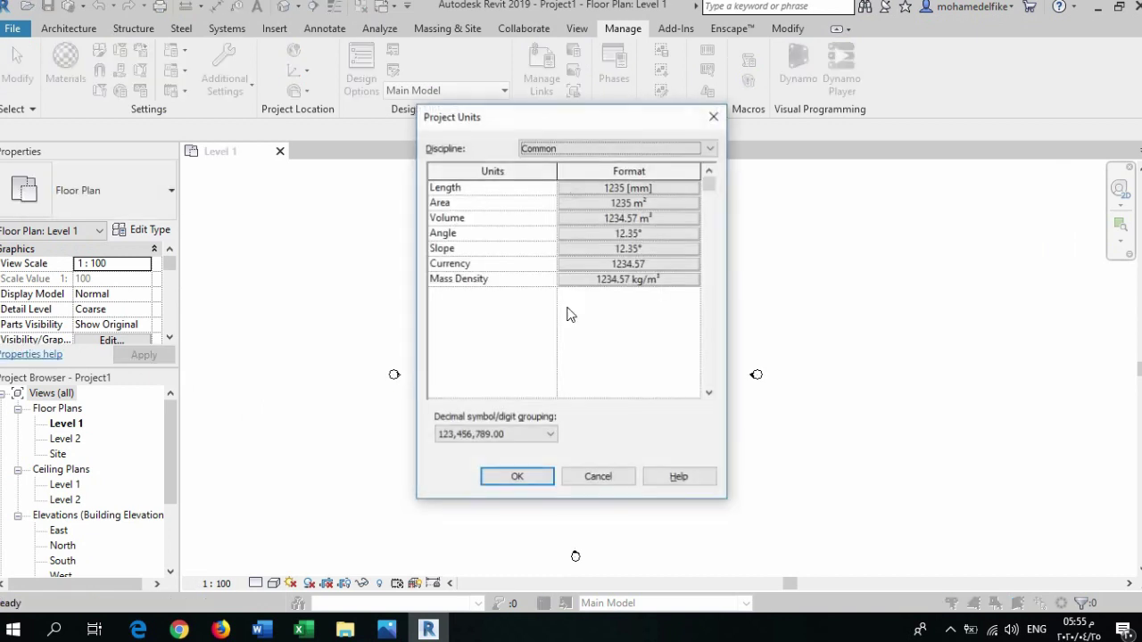
pyautogui.click(637, 148)
pyautogui.click(641, 148)
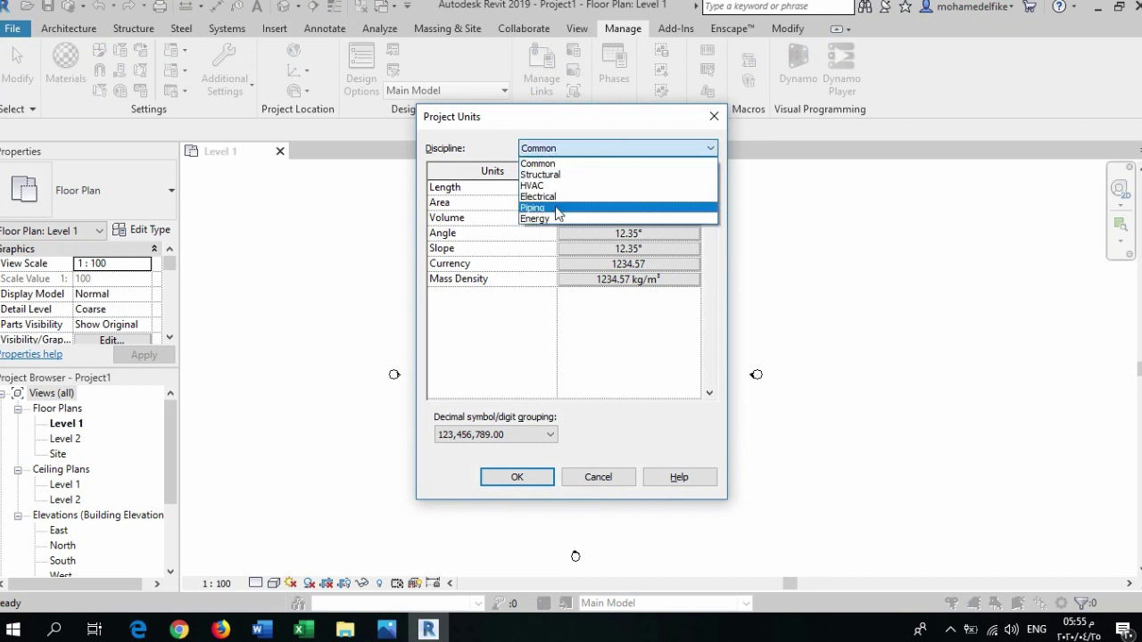
pyautogui.click(605, 163)
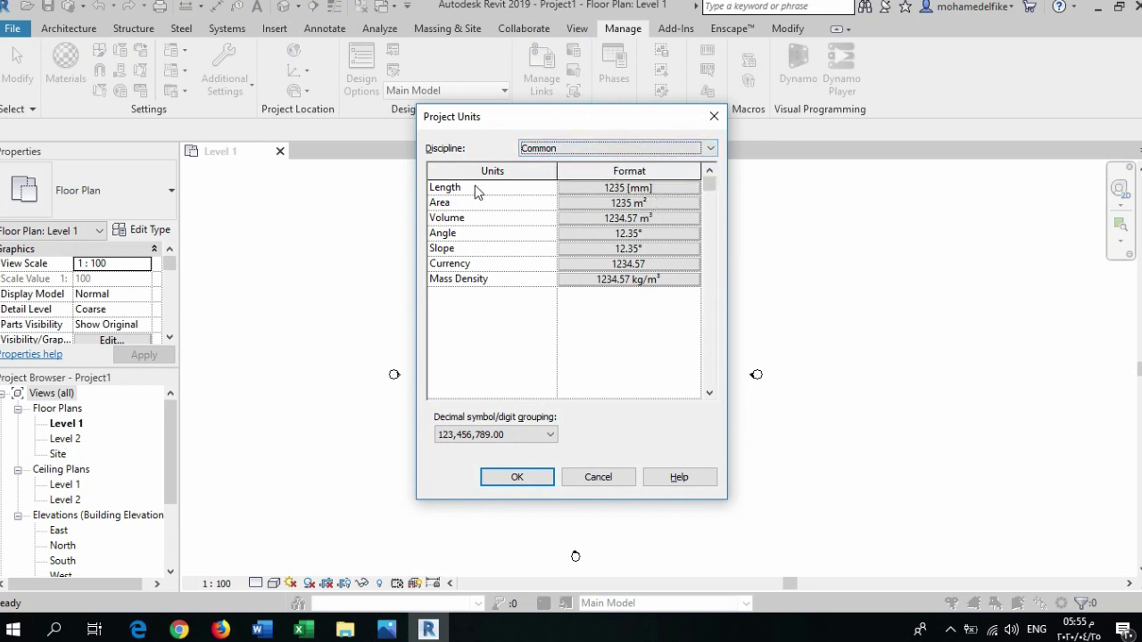
# Set the Length format to Meters rounded to 2 decimal places and apply
pyautogui.click(655, 187)
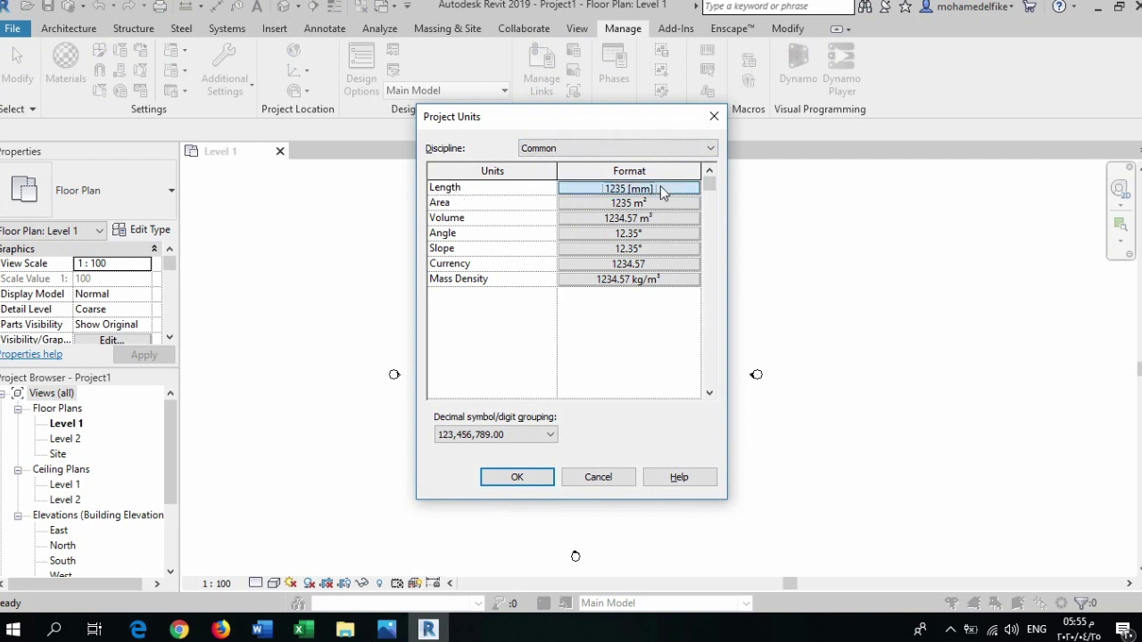
pyautogui.click(698, 218)
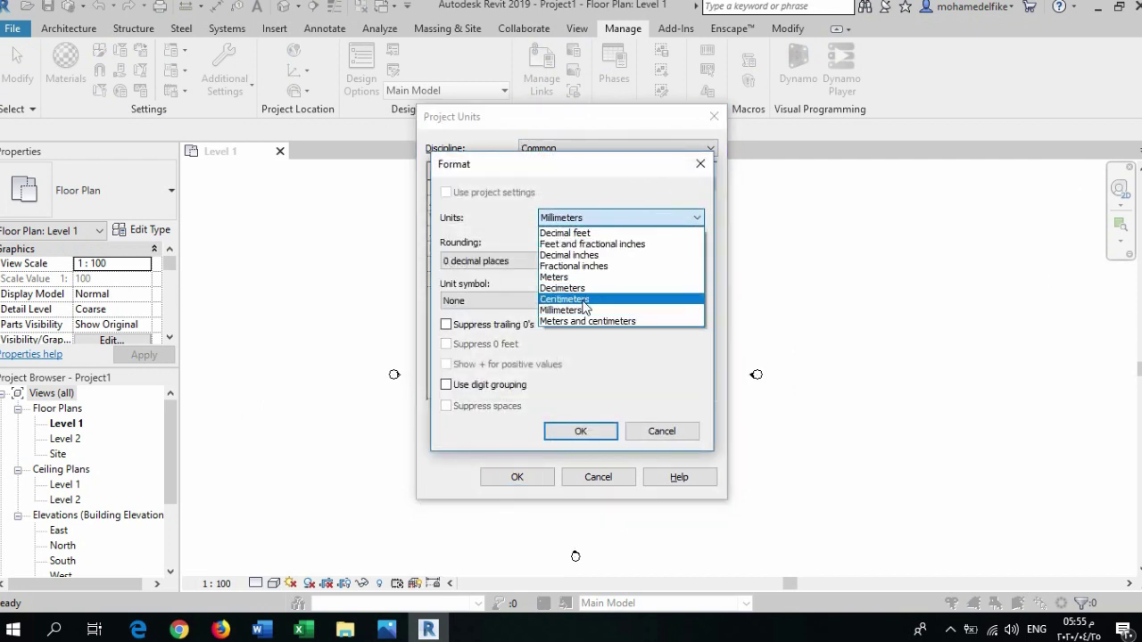
pyautogui.click(560, 278)
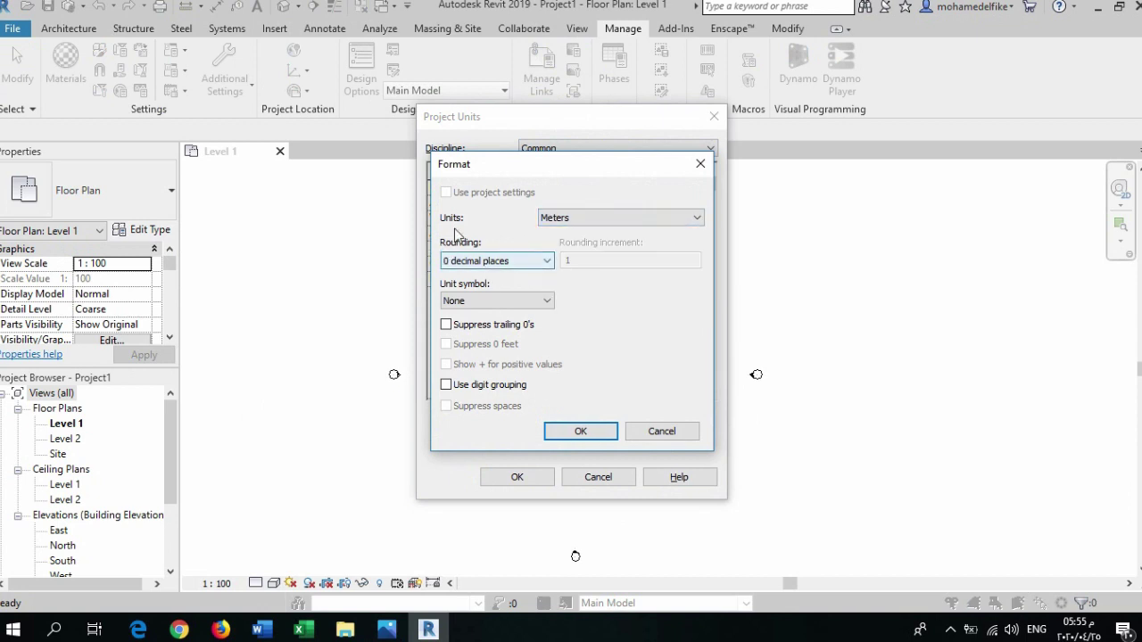
pyautogui.click(545, 262)
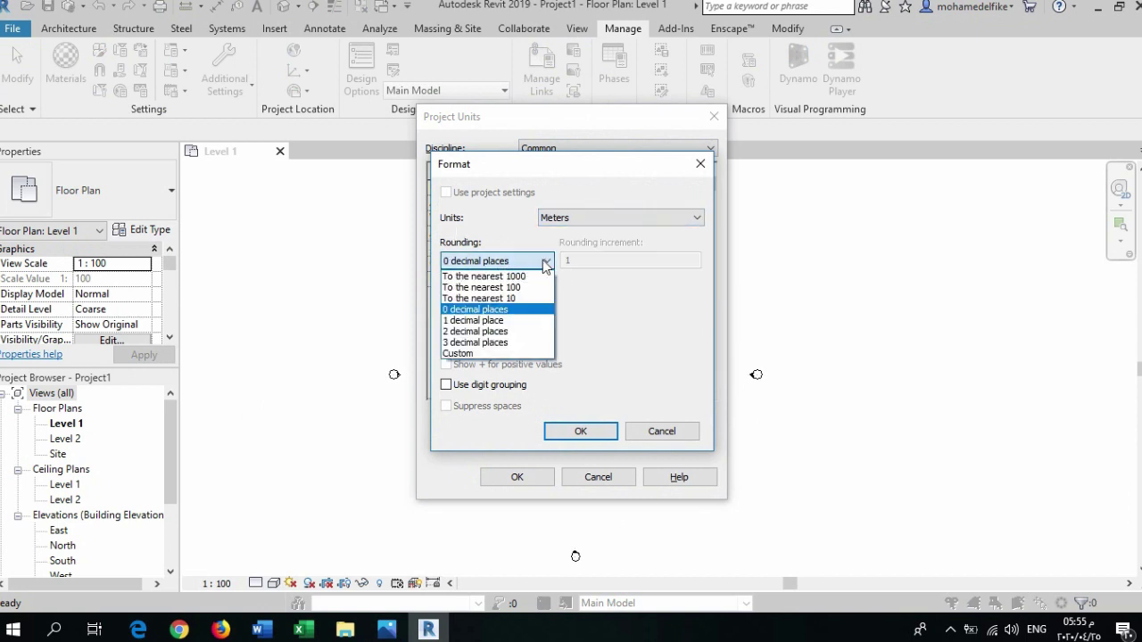
pyautogui.click(477, 332)
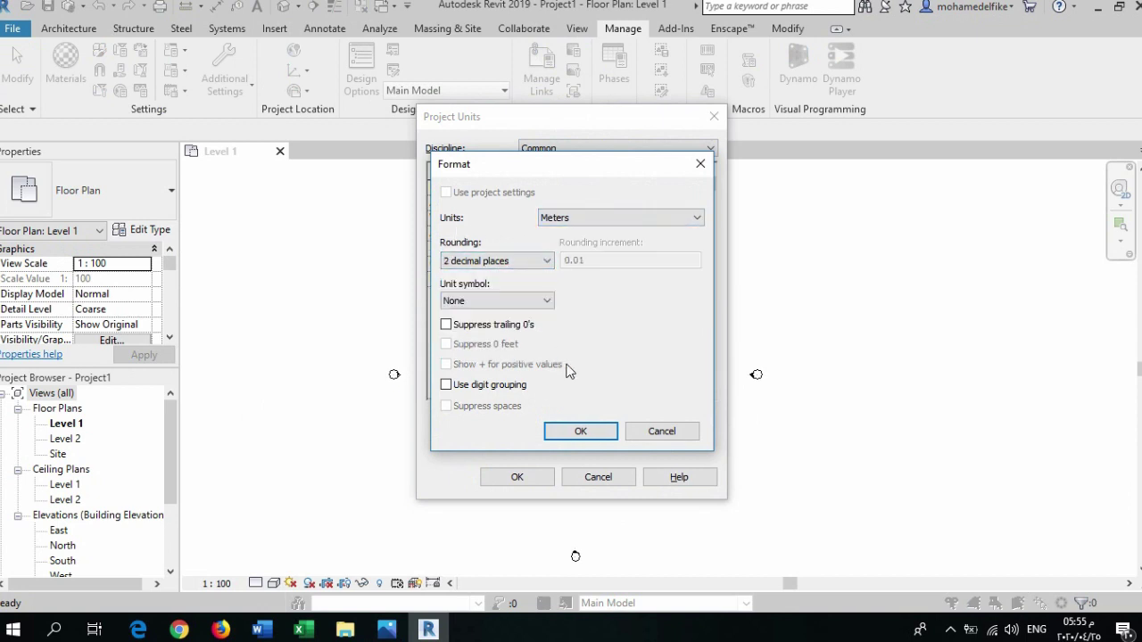
pyautogui.click(564, 430)
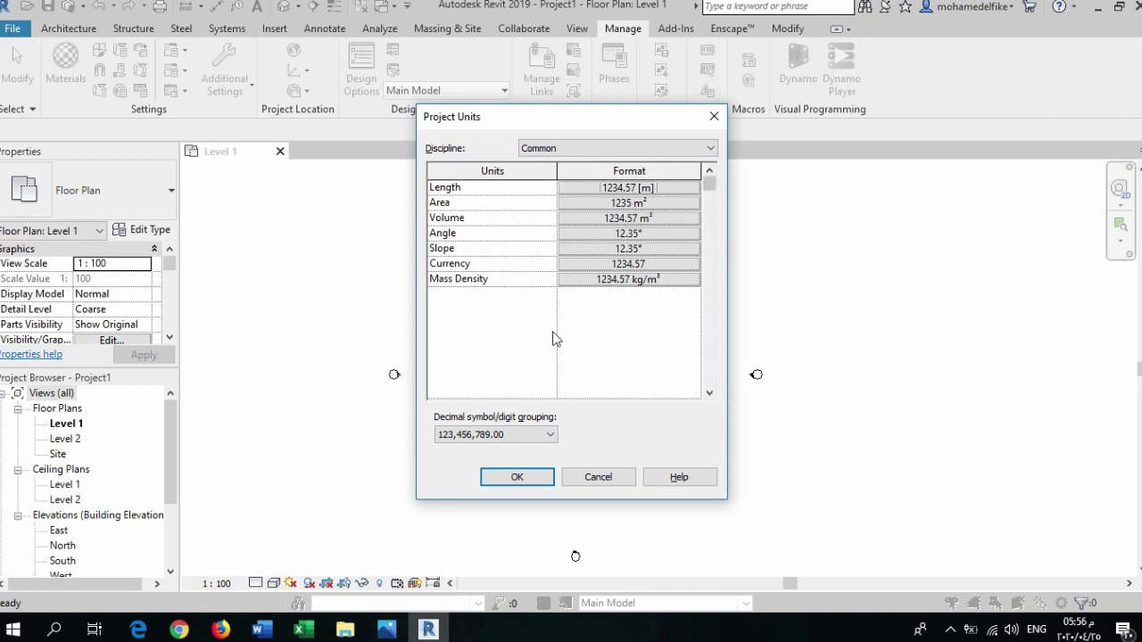
pyautogui.click(503, 482)
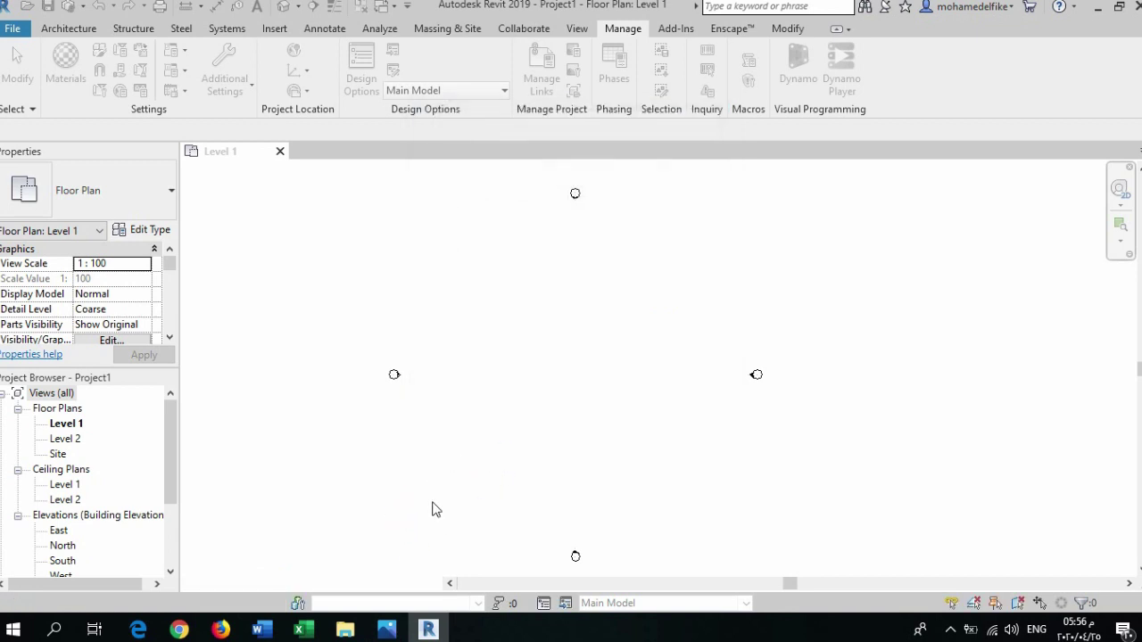
pyautogui.moveTo(386, 630)
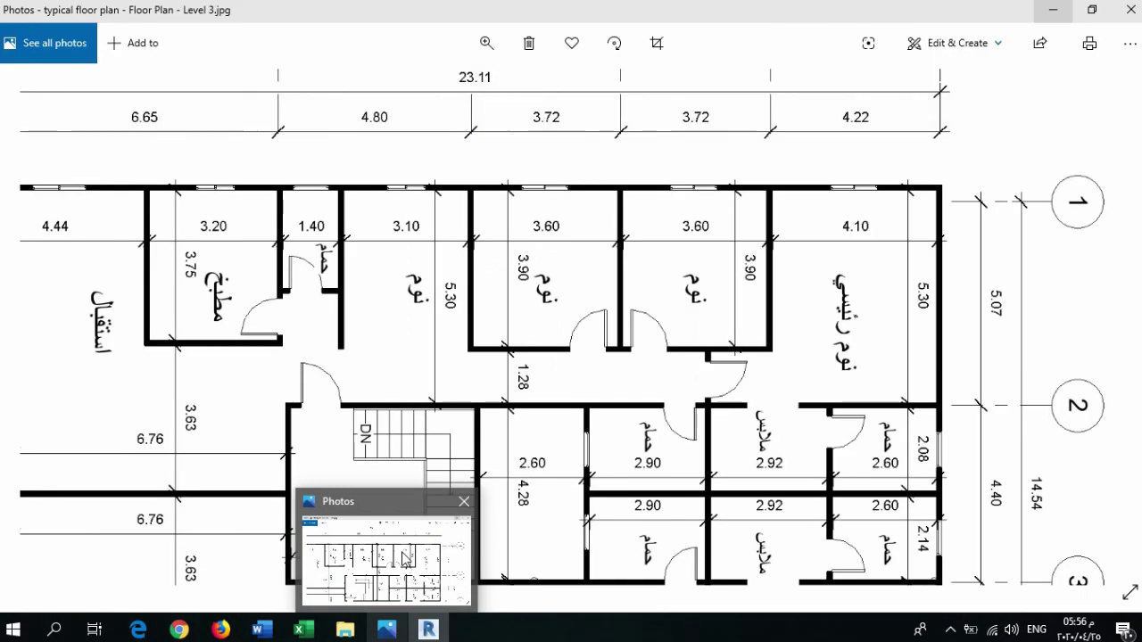
# Zoom through the typical floor plan image in Photos to read grid spacings, then minimize it
pyautogui.click(404, 557)
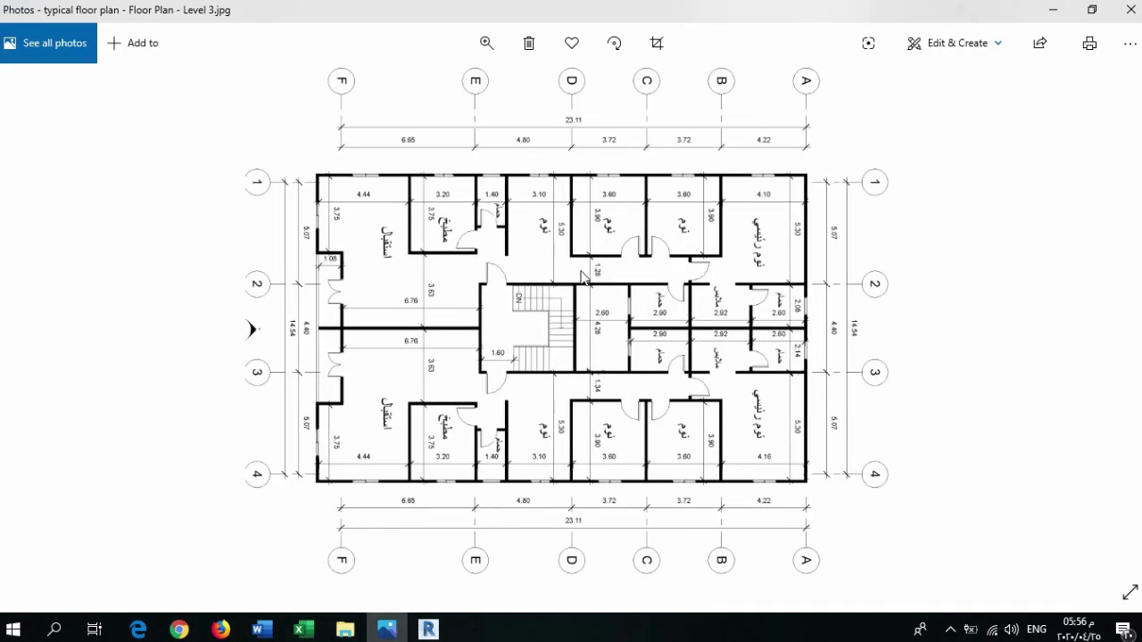
pyautogui.scroll(2, 565, 227)
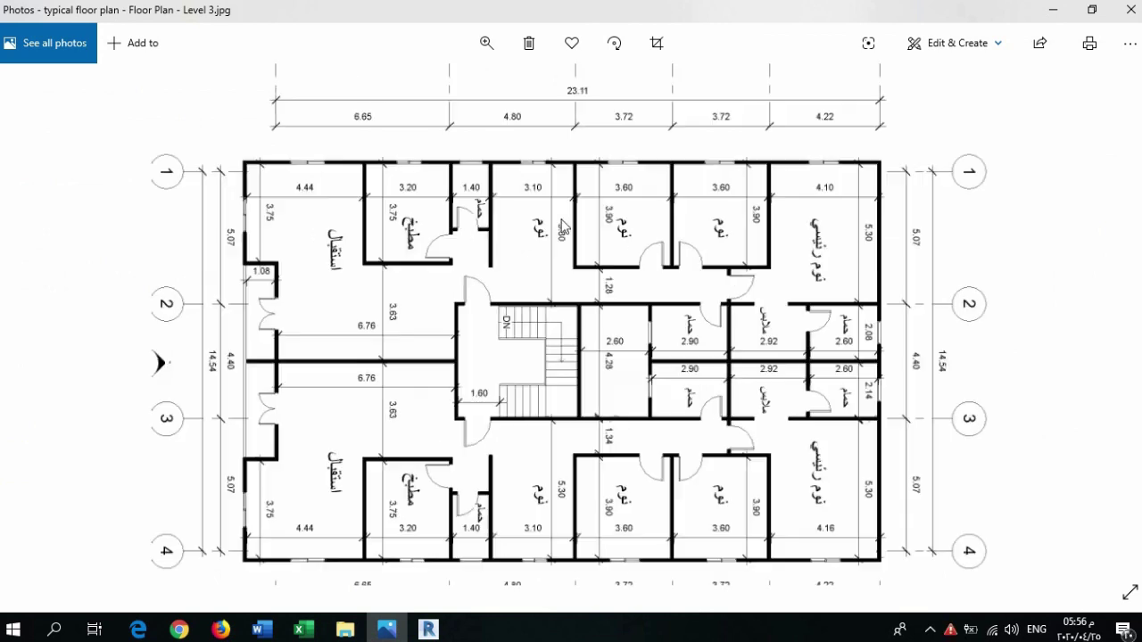
pyautogui.scroll(3, 566, 227)
pyautogui.scroll(-2, 536, 244)
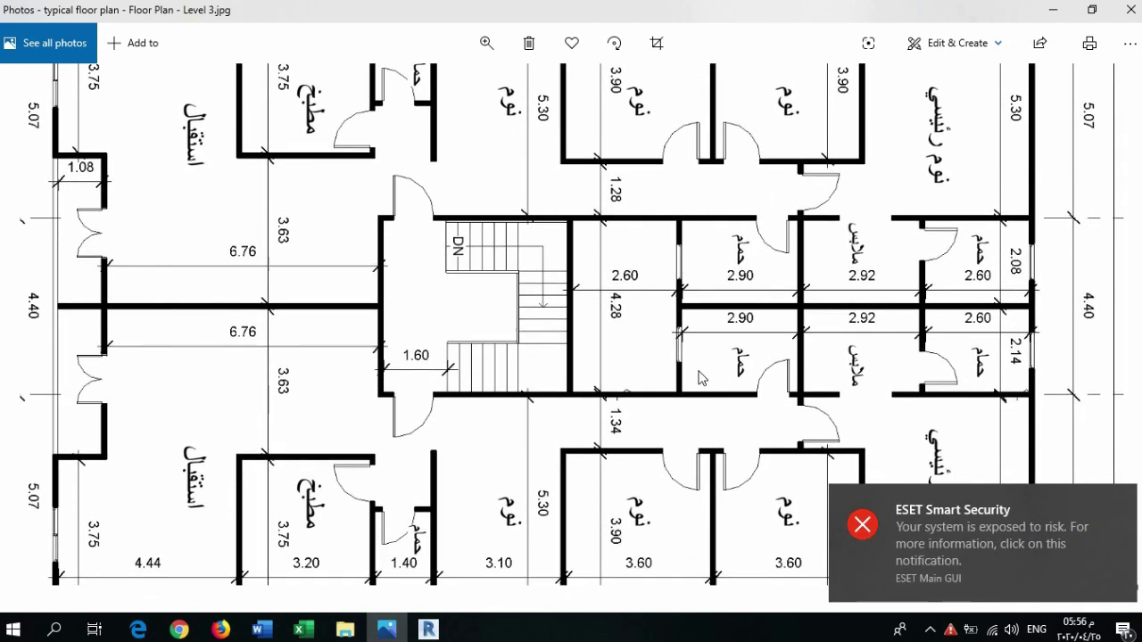
pyautogui.scroll(-2, 626, 327)
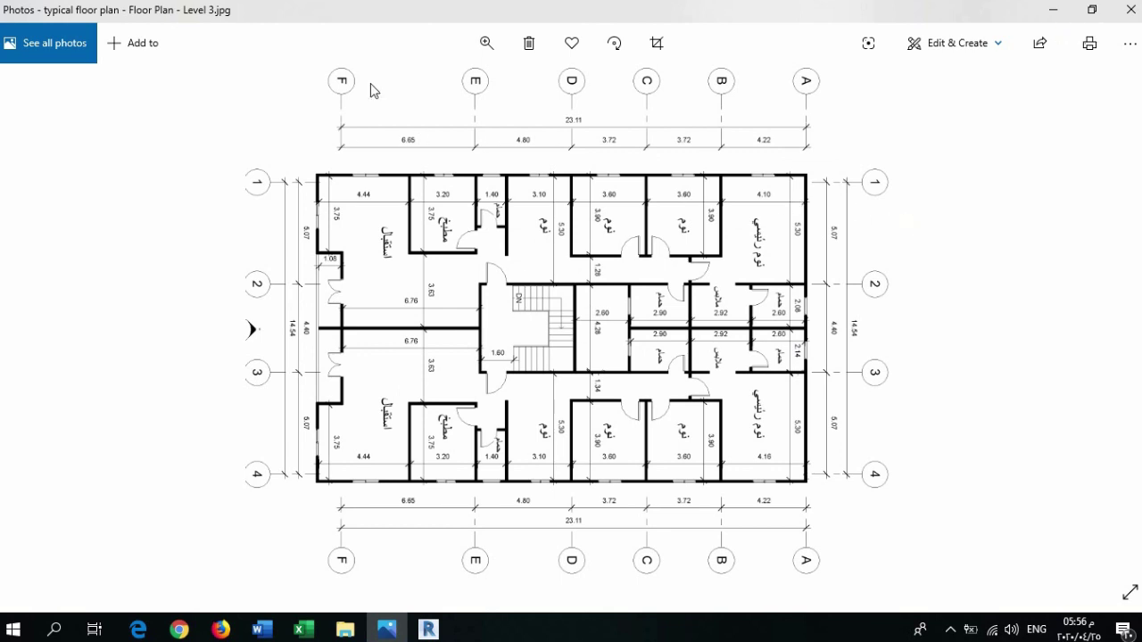
pyautogui.click(1056, 16)
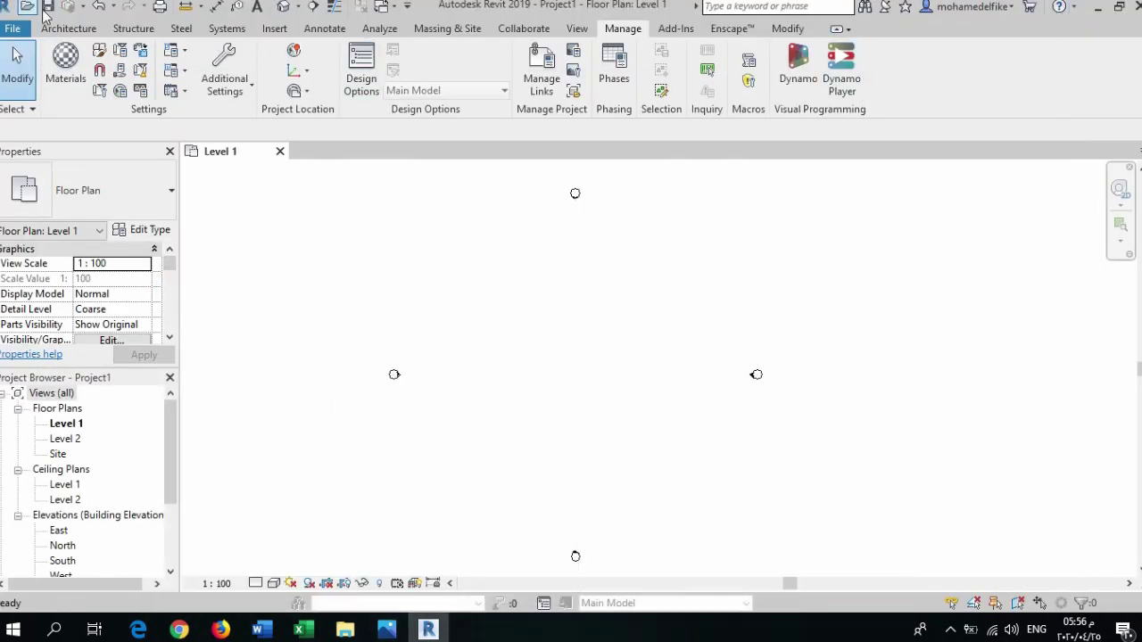
# Draw one horizontal grid line across the upper Level 1 plan and select it
pyautogui.click(68, 28)
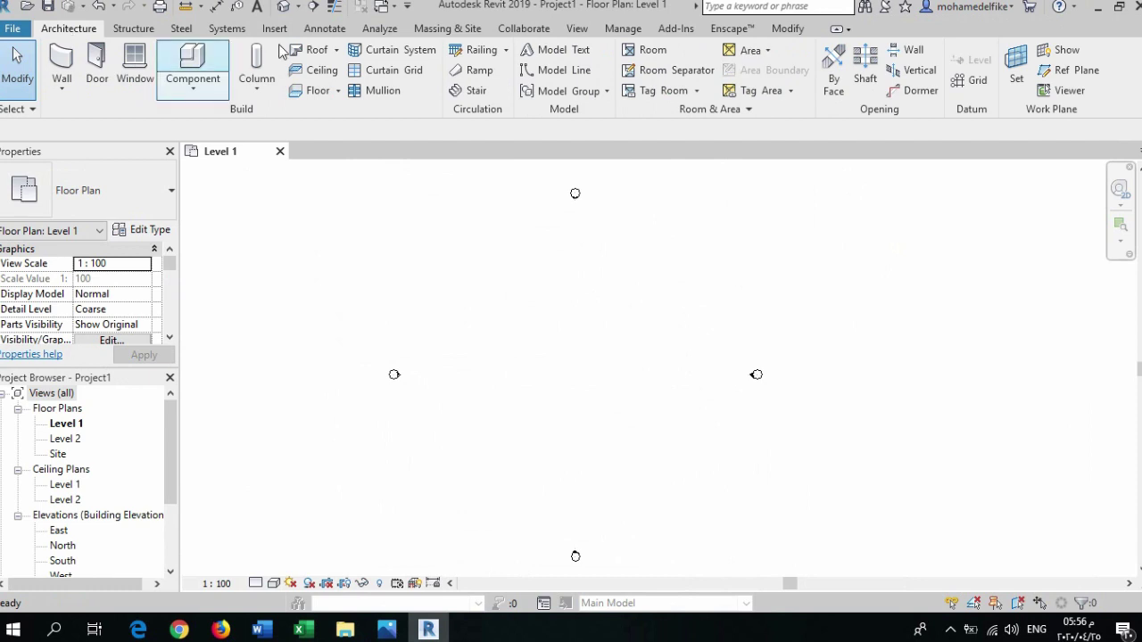
pyautogui.click(975, 82)
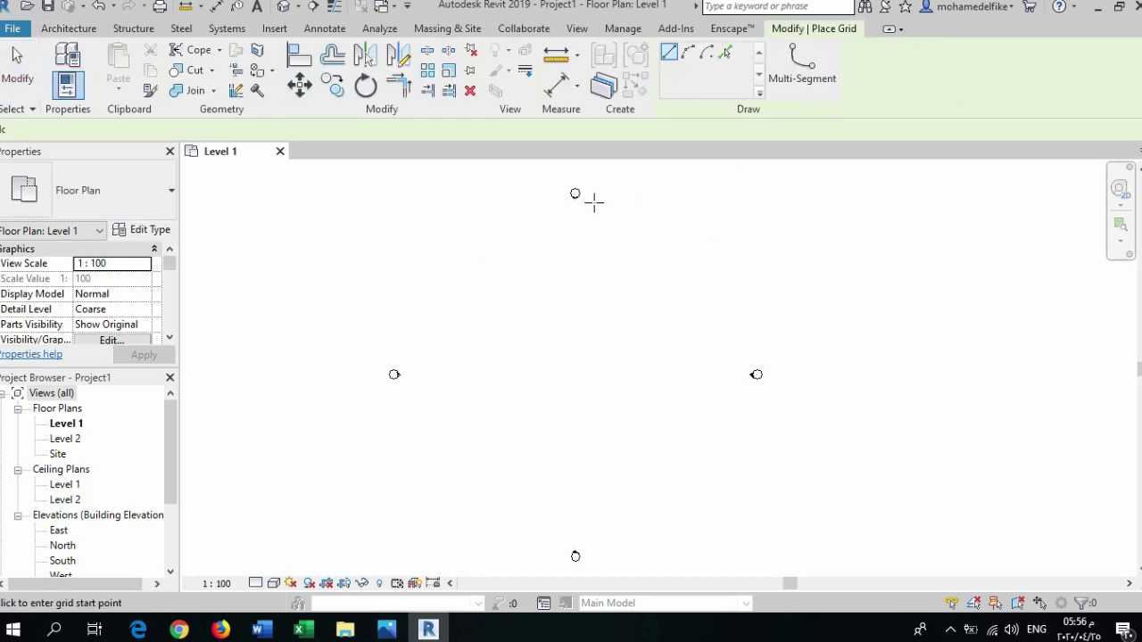
pyautogui.scroll(2, 595, 203)
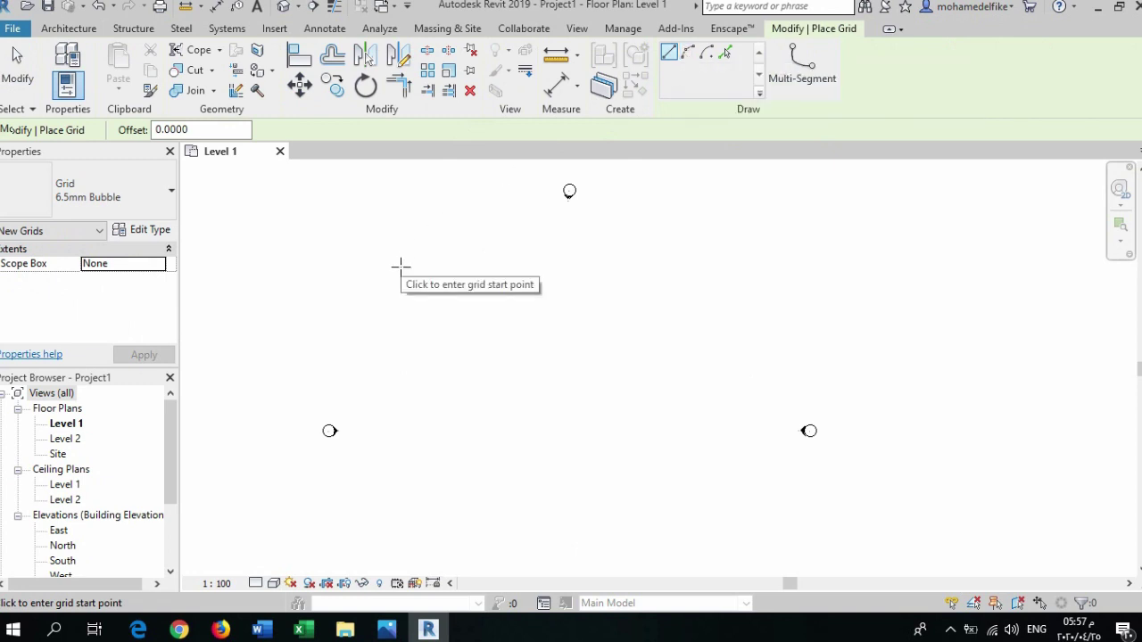
pyautogui.click(373, 273)
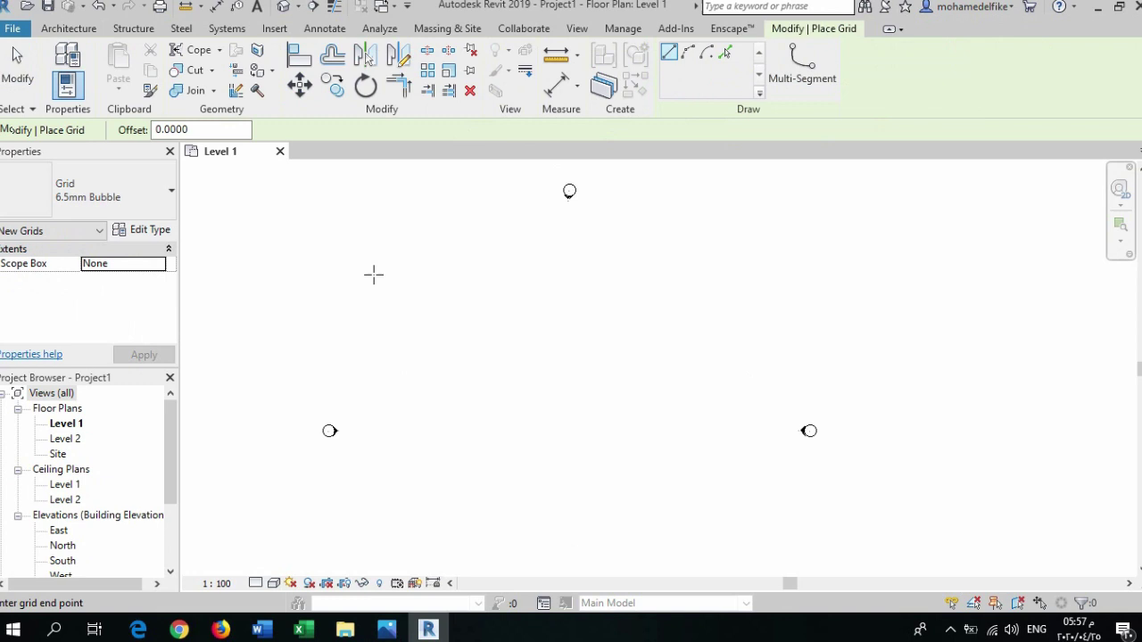
pyautogui.click(746, 273)
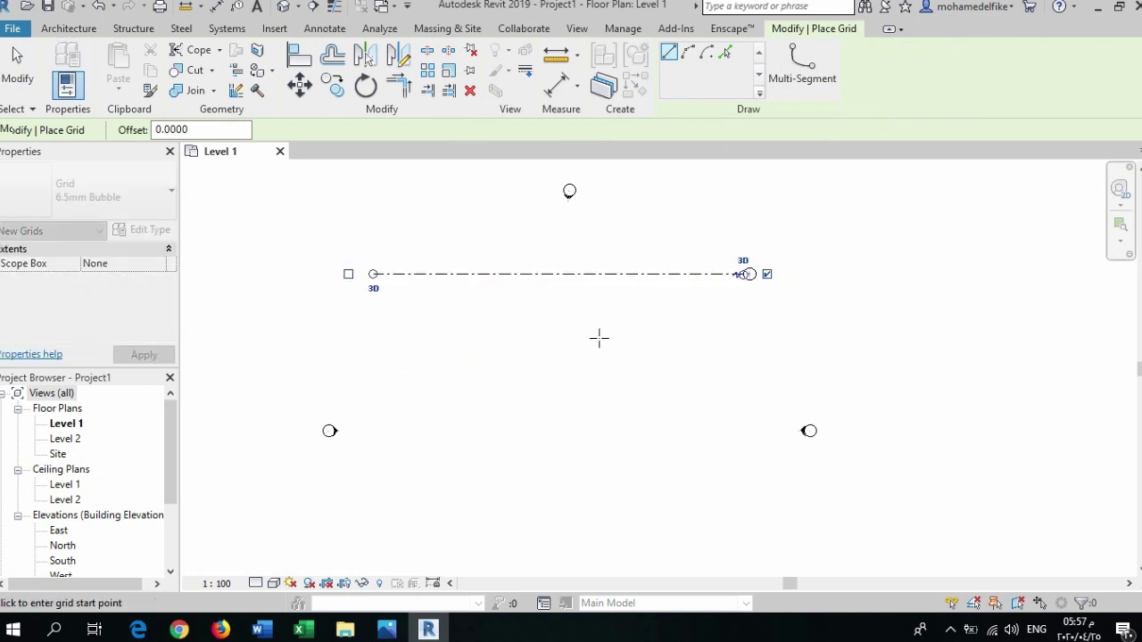
pyautogui.press('Escape')
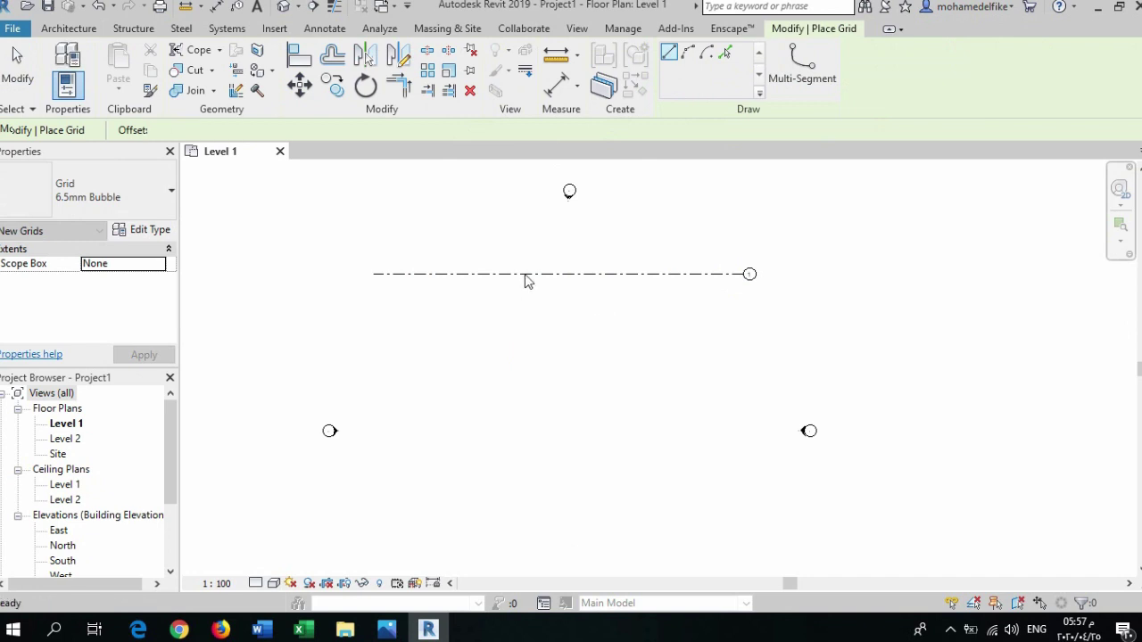
pyautogui.click(526, 278)
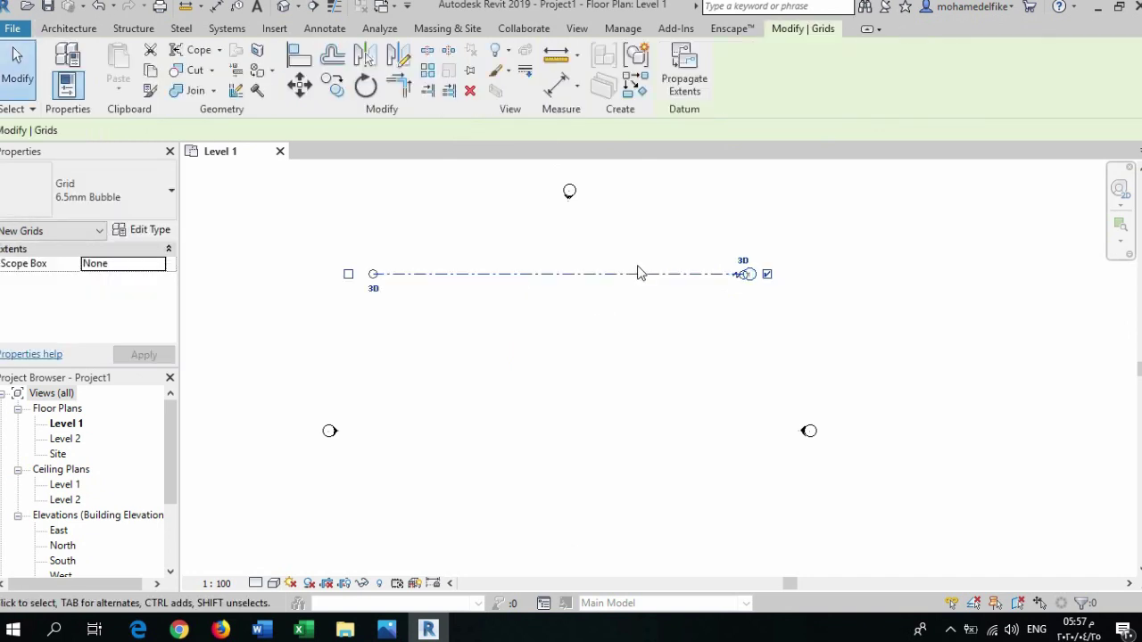
# Turn on grid 1's bubble at its left end
pyautogui.scroll(2, 638, 273)
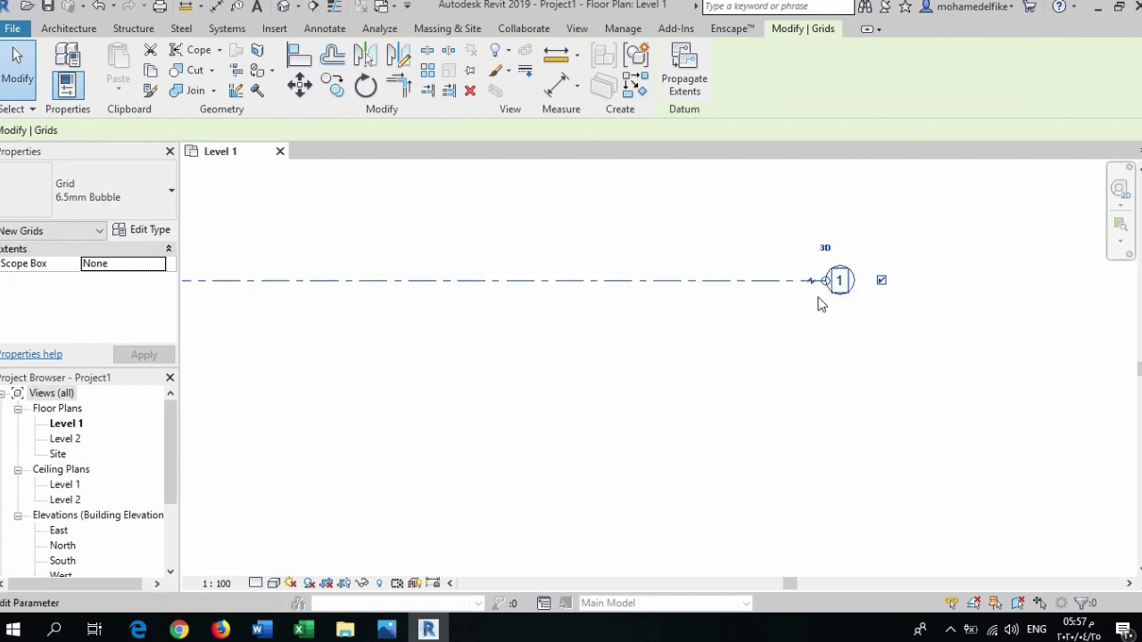
pyautogui.scroll(-2, 821, 305)
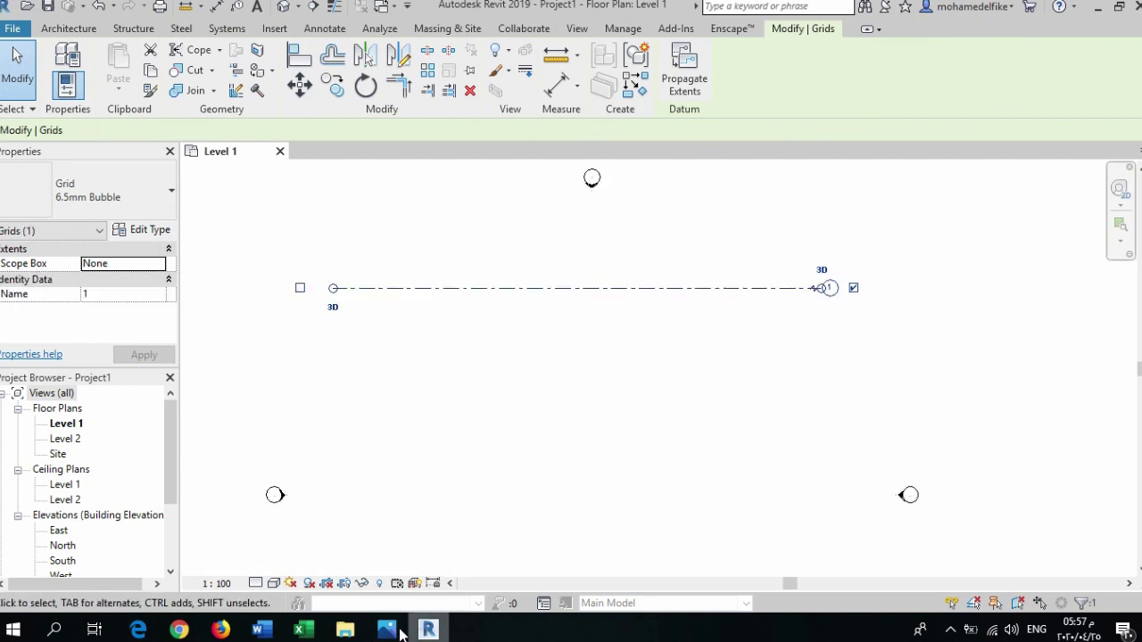
pyautogui.scroll(2, 352, 294)
pyautogui.scroll(-1, 949, 308)
pyautogui.scroll(-1, 1041, 298)
pyautogui.scroll(2, 1044, 300)
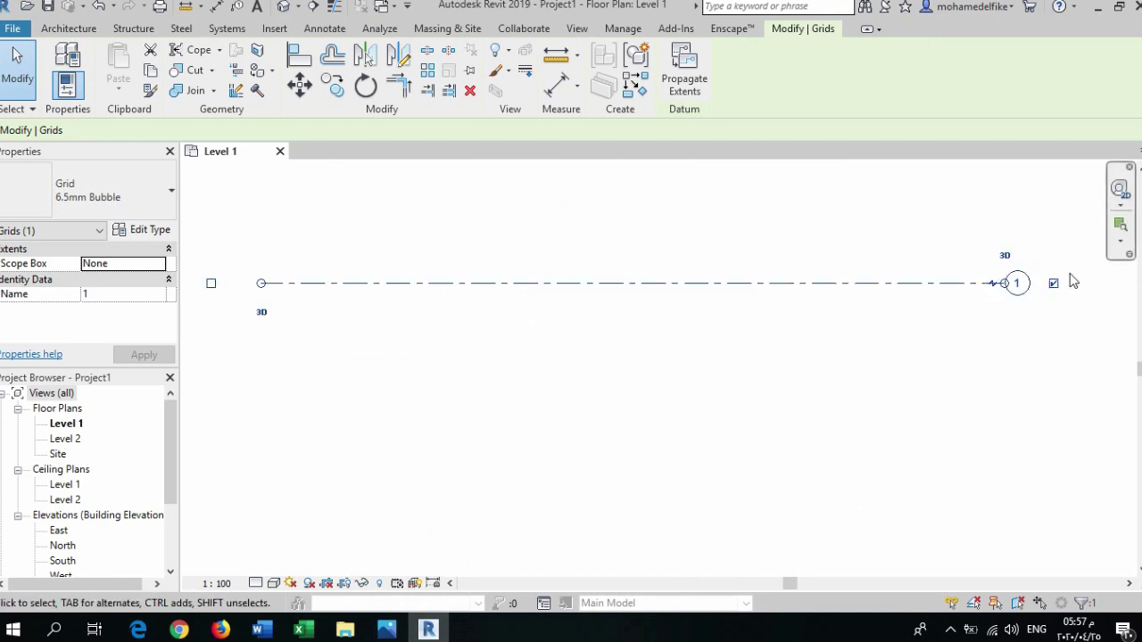
pyautogui.scroll(-1, 663, 305)
pyautogui.scroll(2, 497, 288)
pyautogui.scroll(1, 500, 300)
pyautogui.click(499, 297)
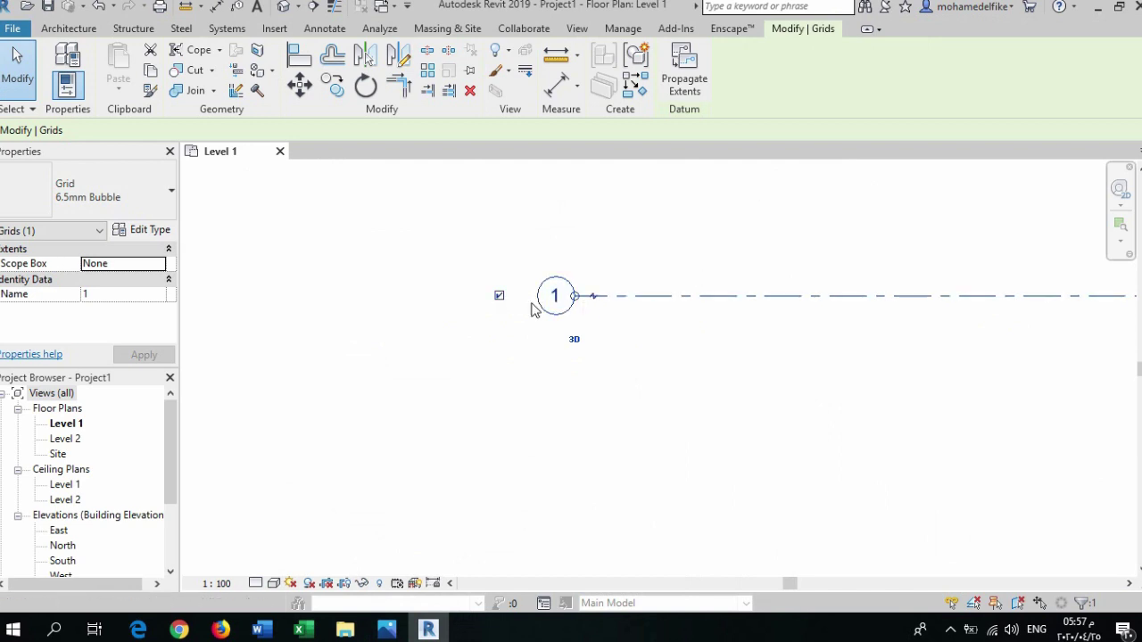
# Select grid 1 and start Copy (CO) from its end point
pyautogui.scroll(-1, 705, 382)
pyautogui.moveTo(705, 382); pyautogui.dragTo(439, 360, button='middle')
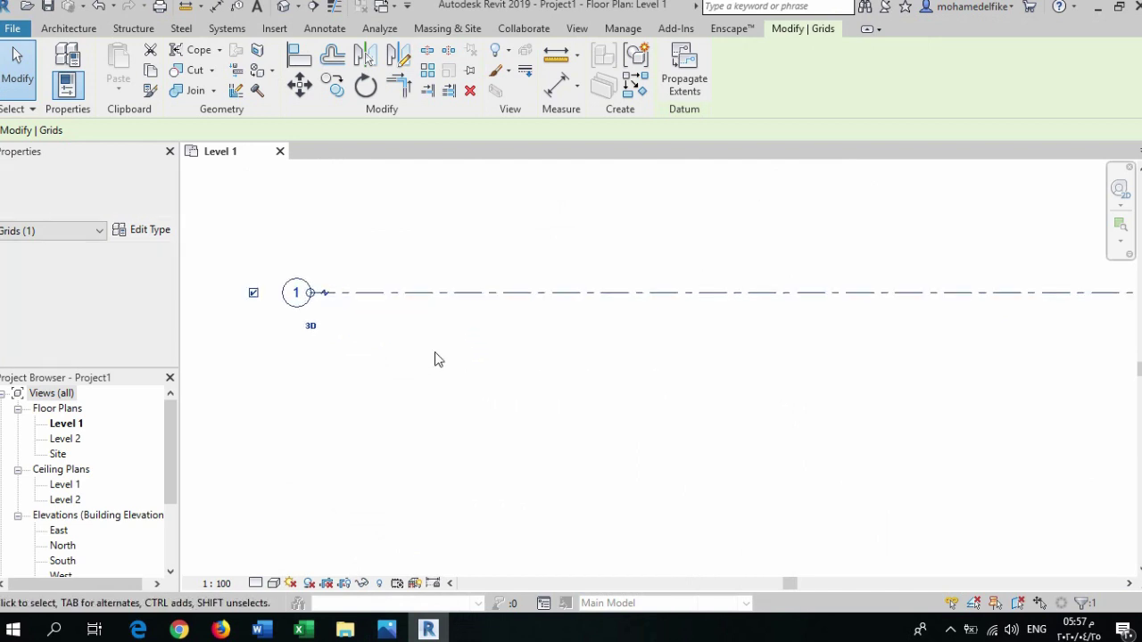
pyautogui.scroll(-2, 514, 351)
pyautogui.click(514, 351)
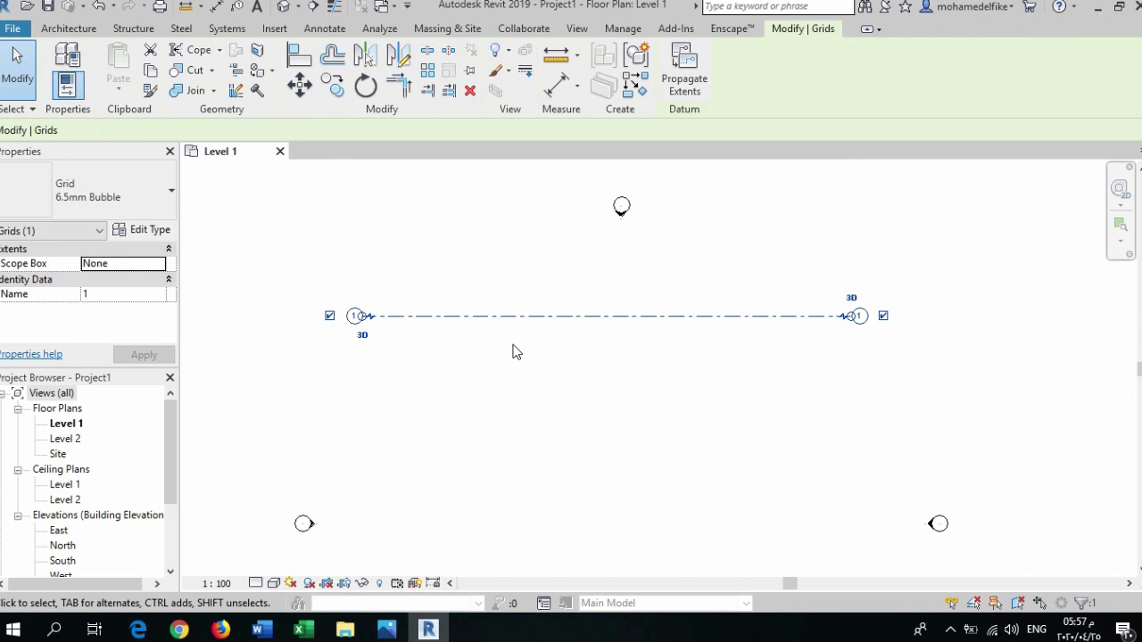
pyautogui.click(299, 85)
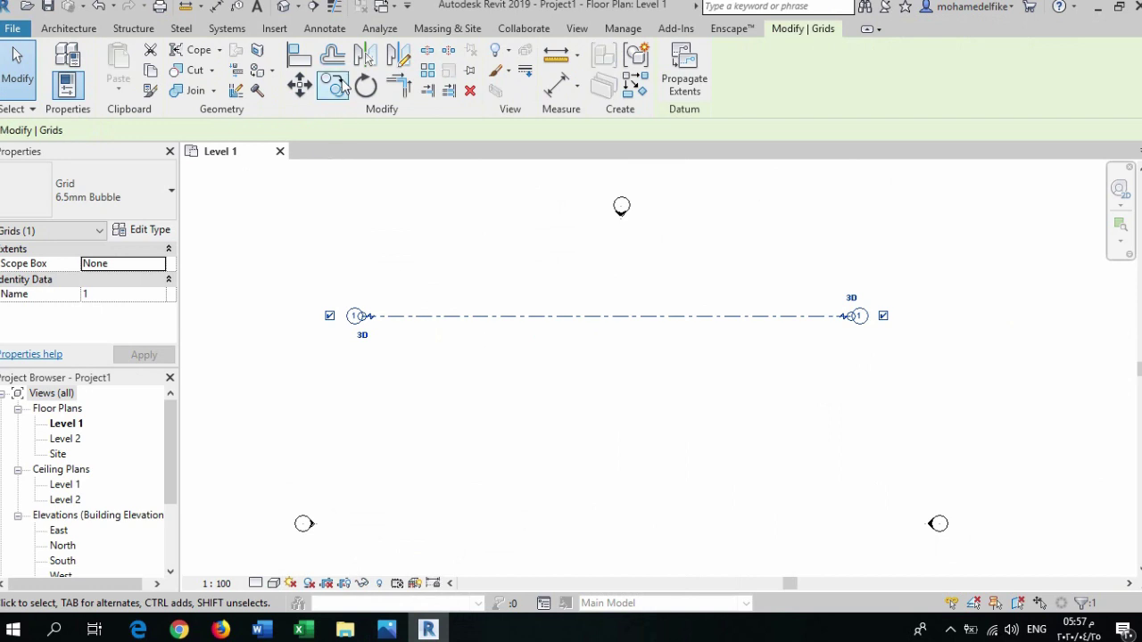
pyautogui.press('c')
pyautogui.press('o')
pyautogui.click(360, 319)
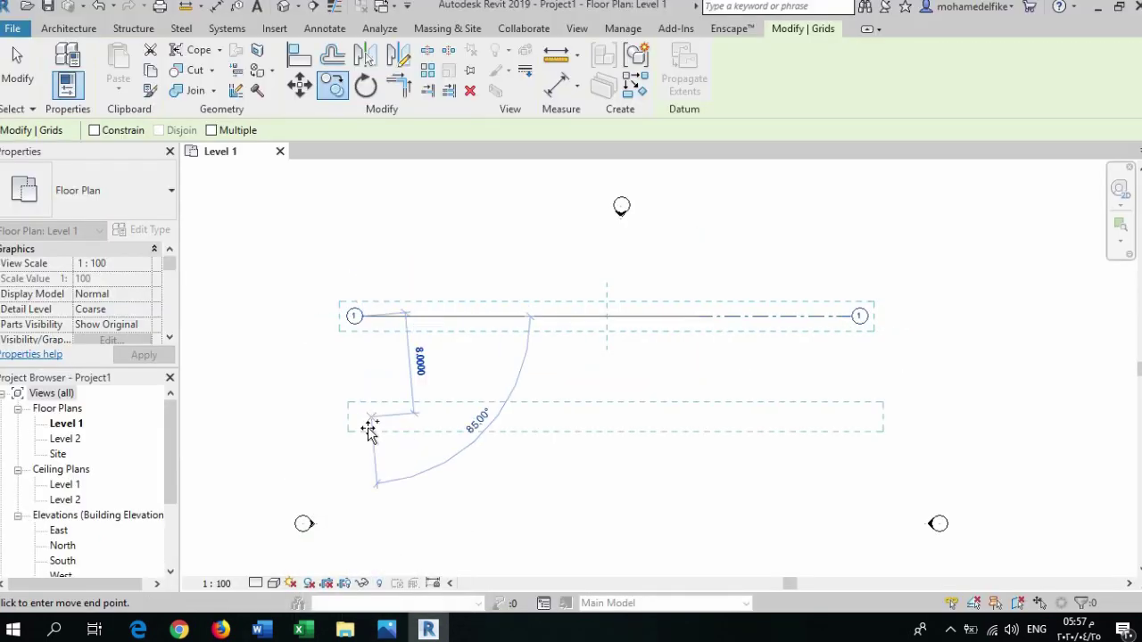
# Place the copy 5.07 below grid 1 as grid 2
pyautogui.write('5.0')
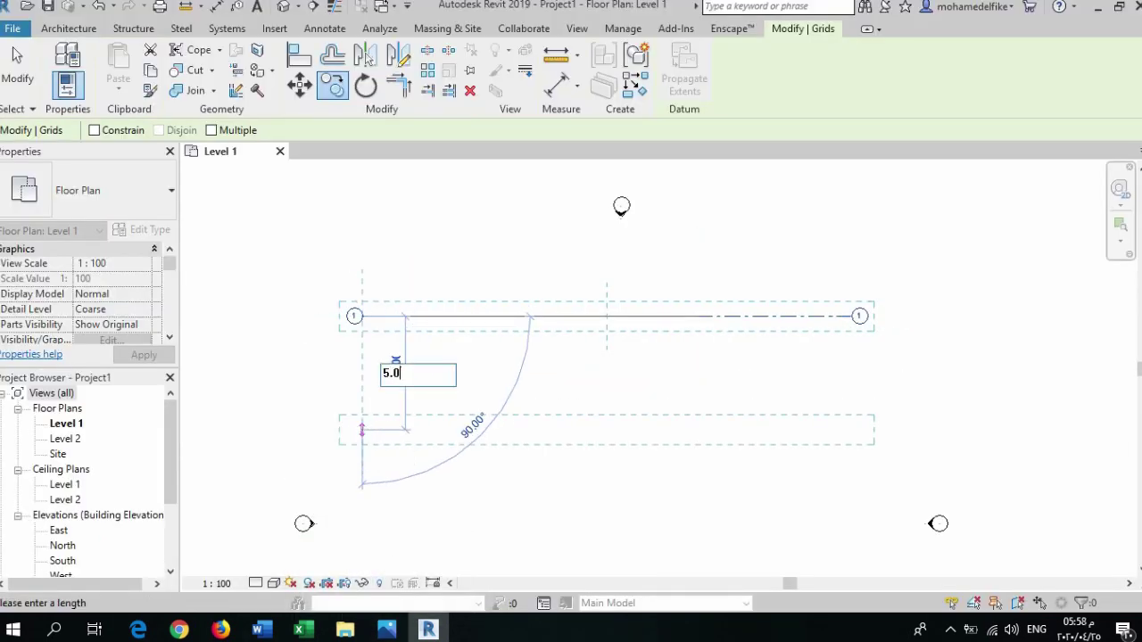
pyautogui.write('7')
pyautogui.press('Return')
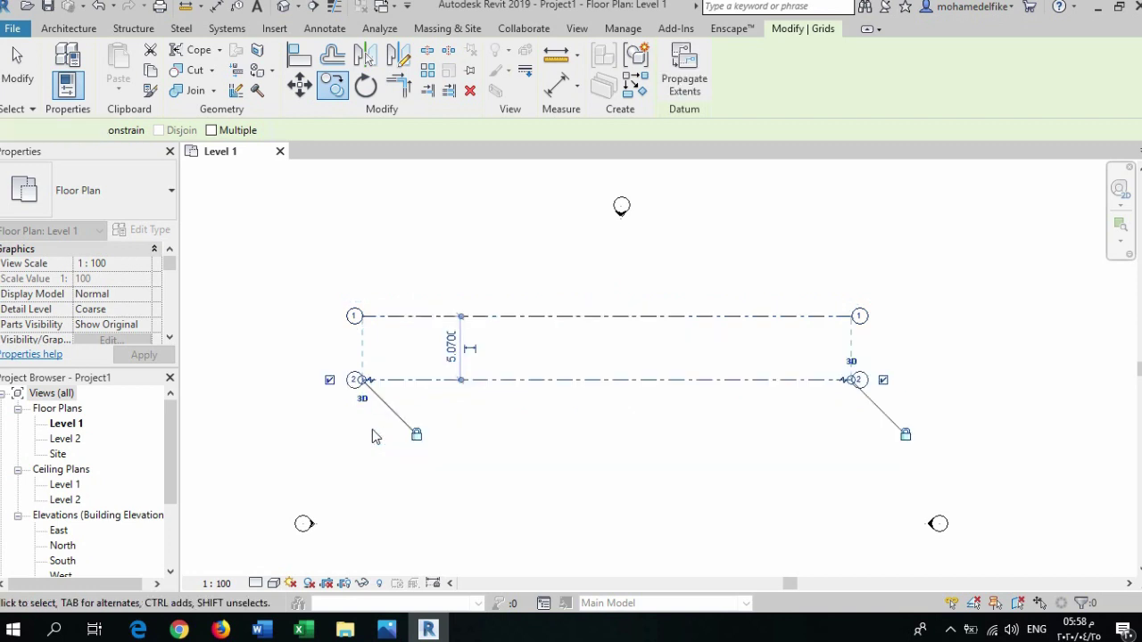
pyautogui.click(435, 447)
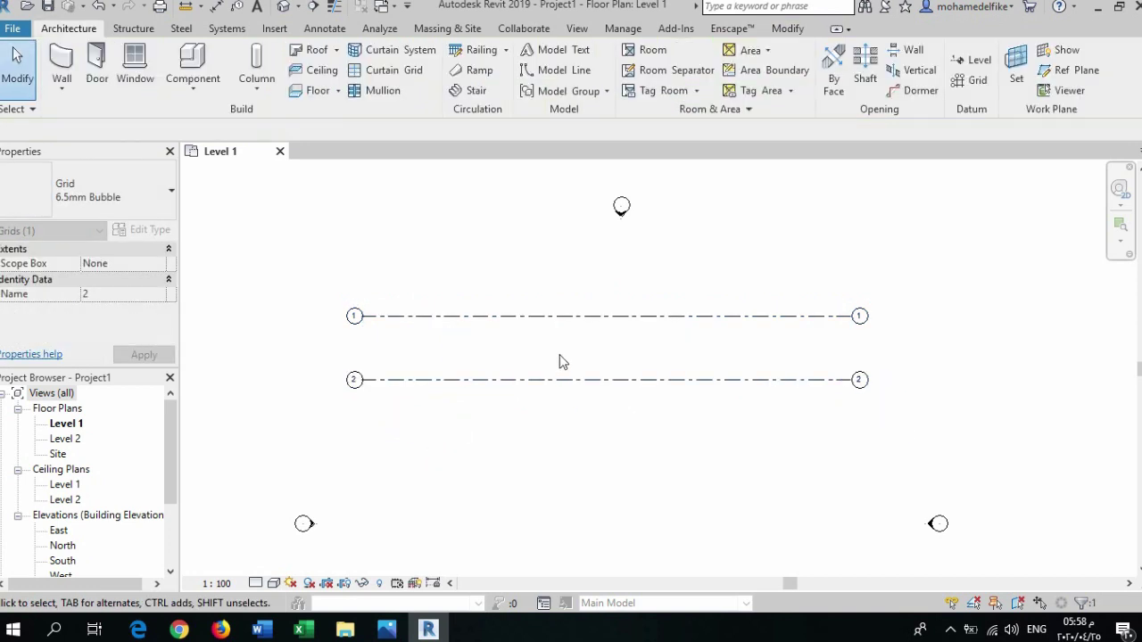
# Select grid 2 and start Copy (CO) on it
pyautogui.click(475, 390)
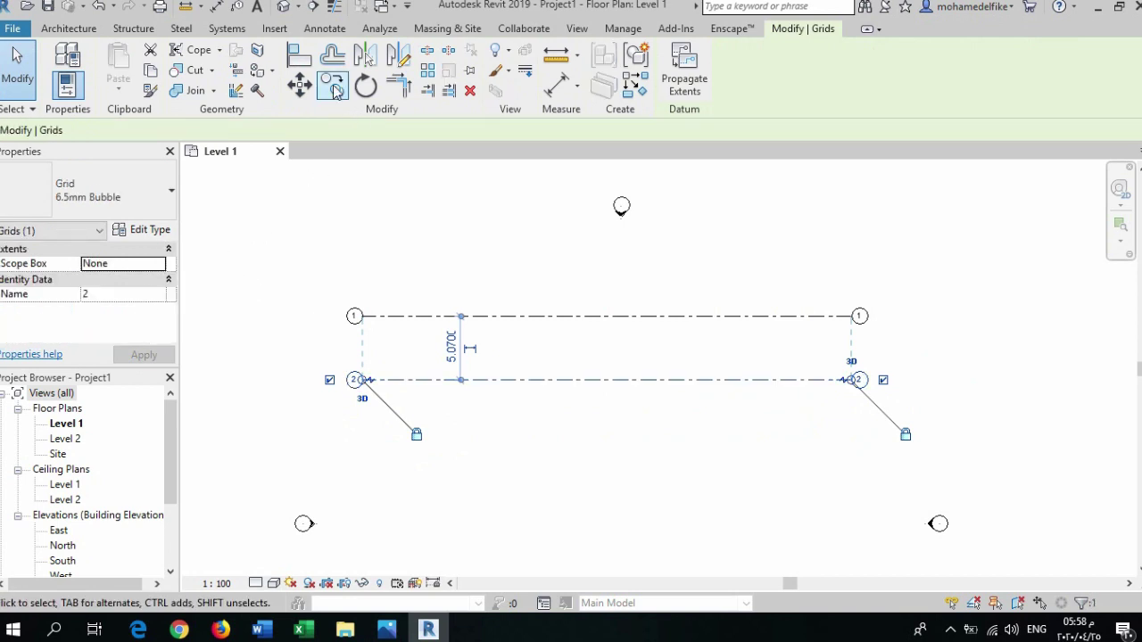
pyautogui.press('m')
pyautogui.press('v')
pyautogui.press('c')
pyautogui.press('o')
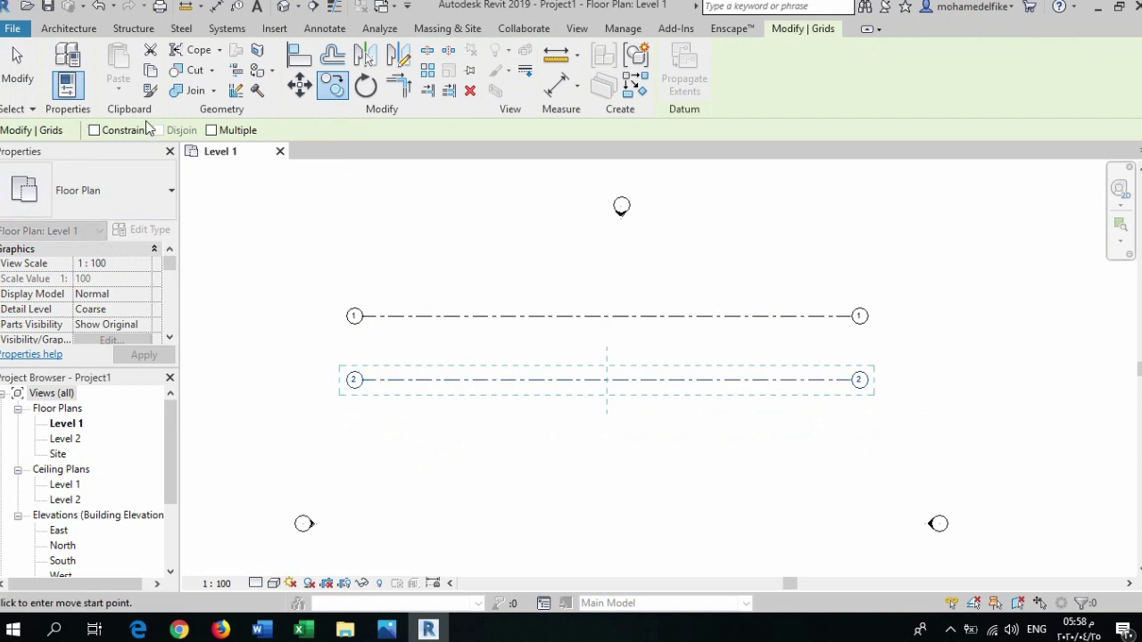
# Turn on Multiple and Constrain, pick grid 2's base point, and add grid 3 at 2.2
pyautogui.click(211, 130)
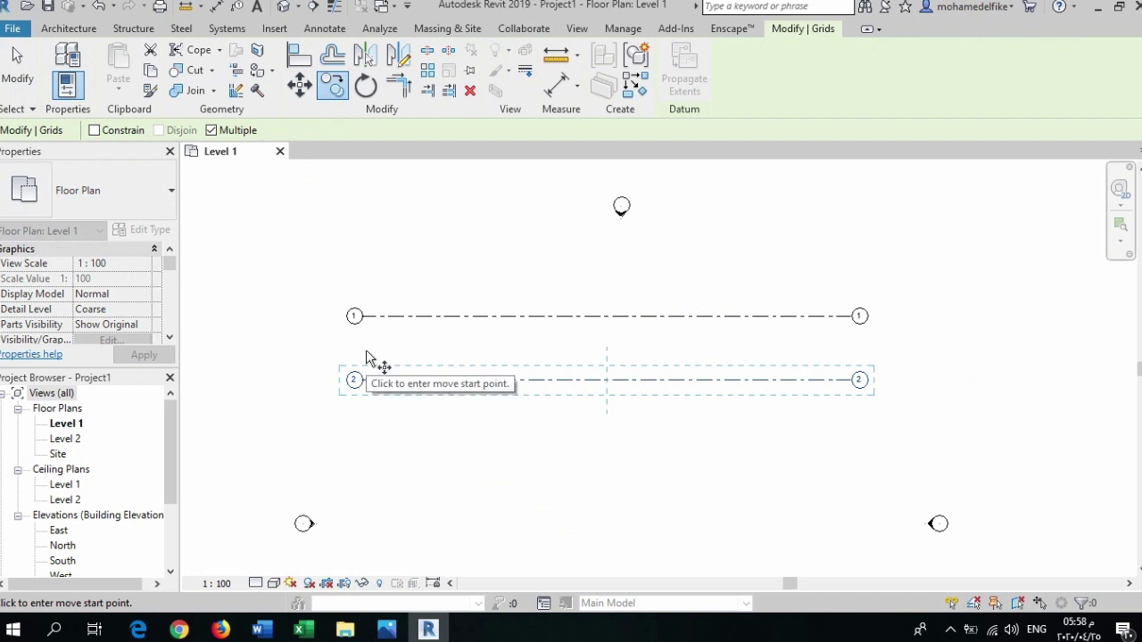
pyautogui.click(364, 382)
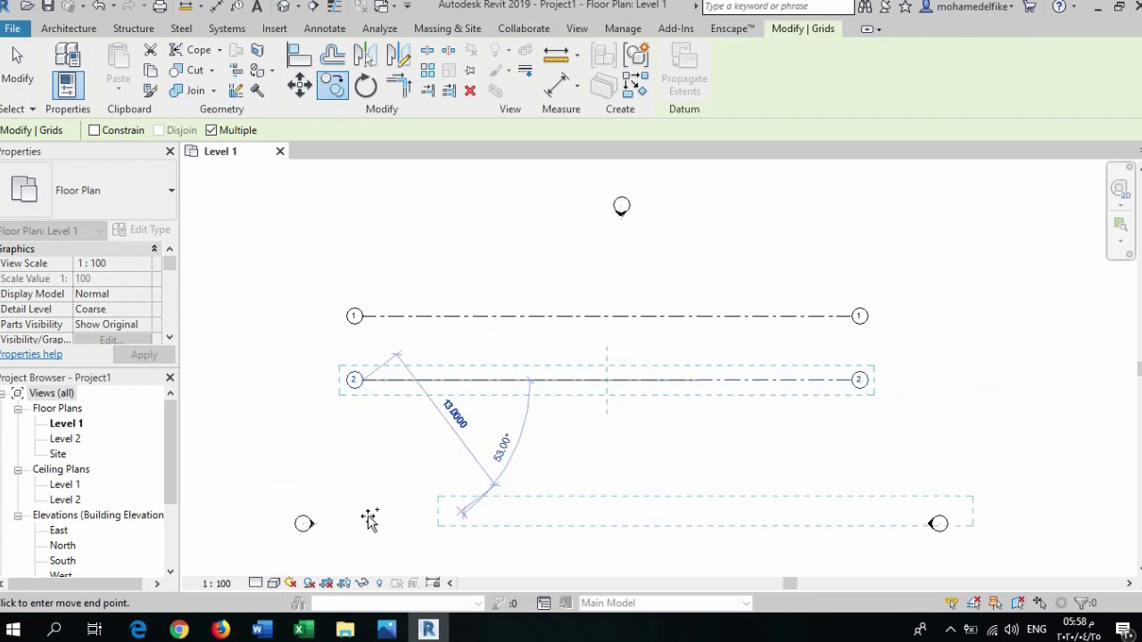
pyautogui.click(94, 130)
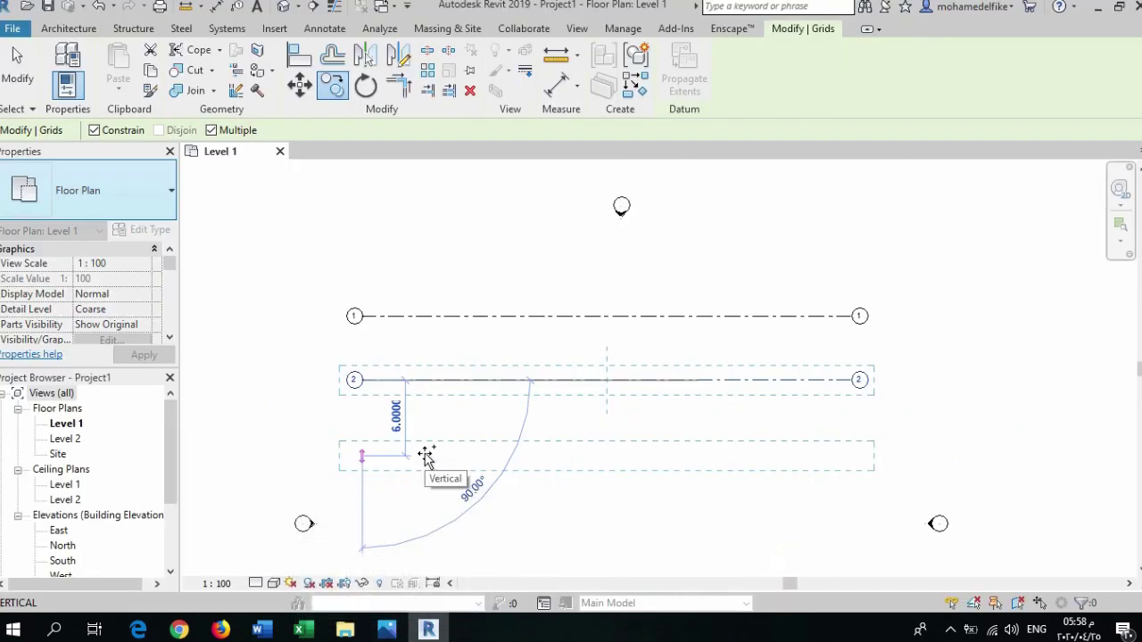
pyautogui.write('2.2')
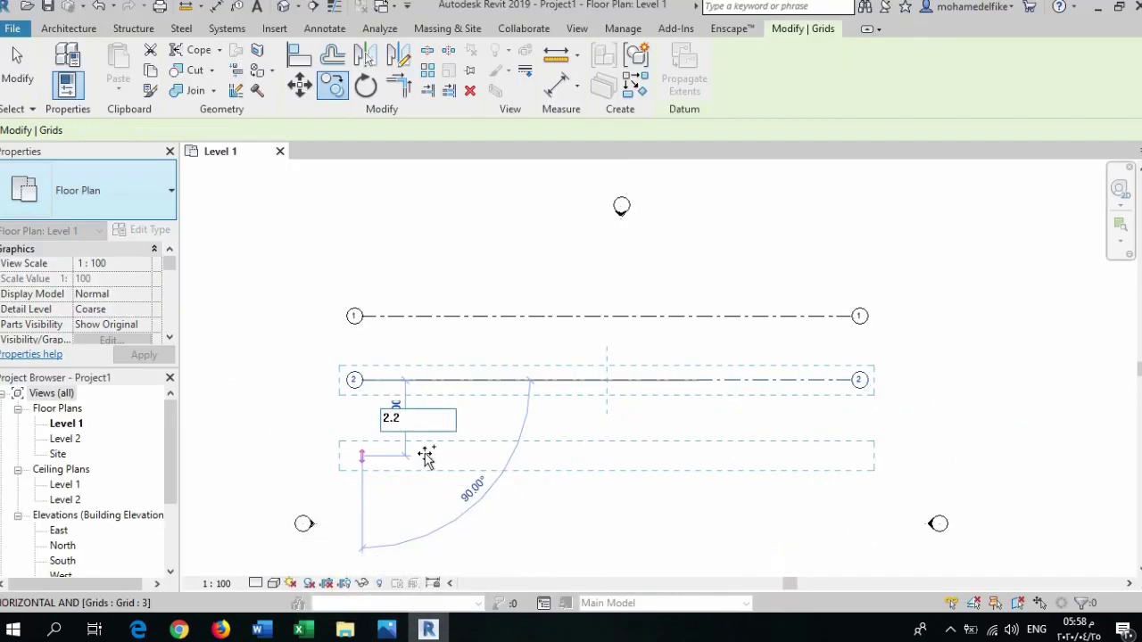
pyautogui.press('Return')
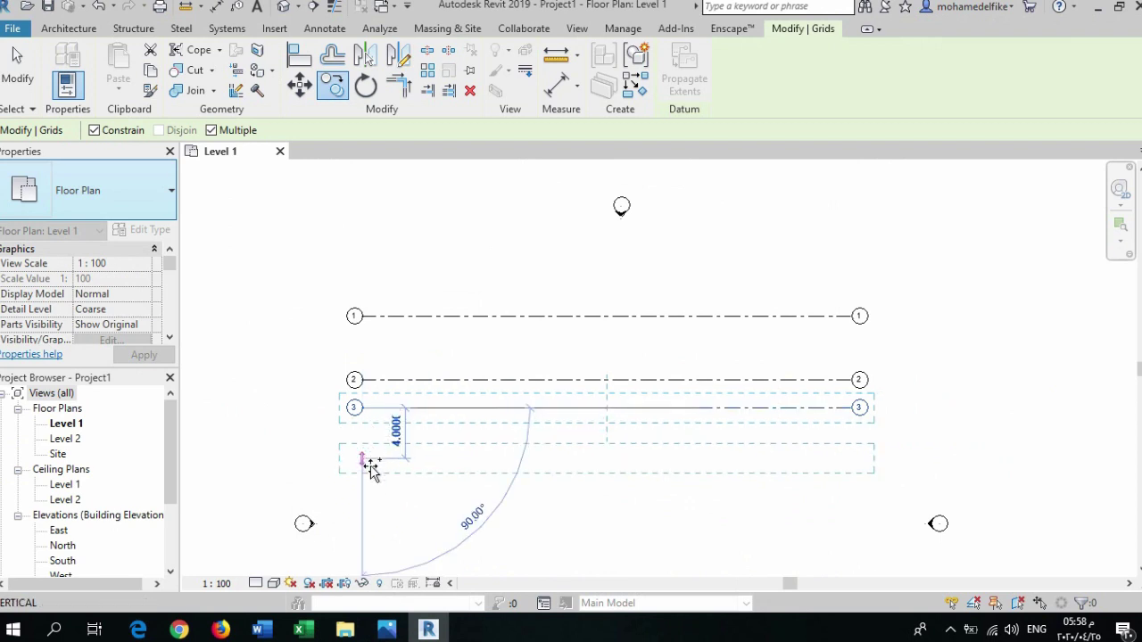
# Add grids 4 and 5 at 2.2 and 5.07 offsets, then compare with the reference plan
pyautogui.write('2.2')
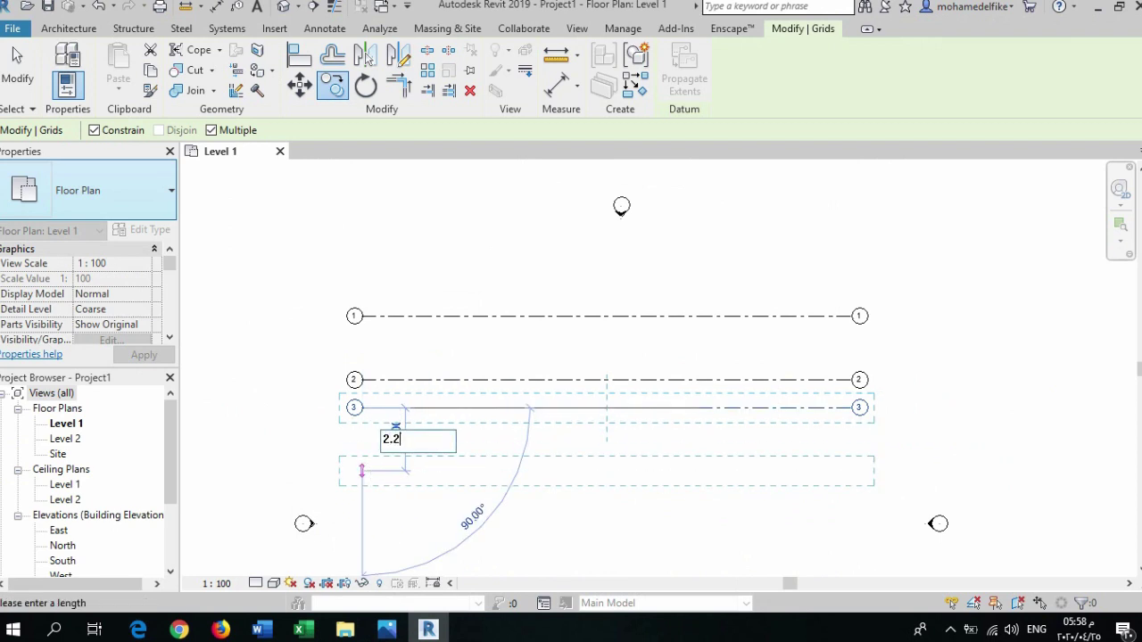
pyautogui.press('Return')
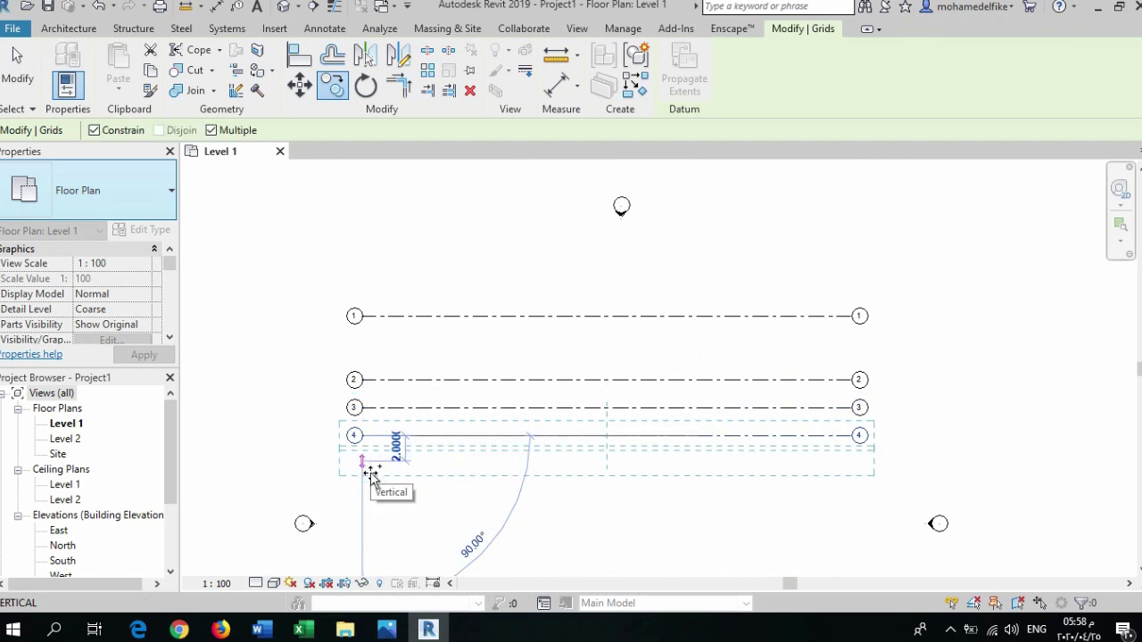
pyautogui.write('5.07')
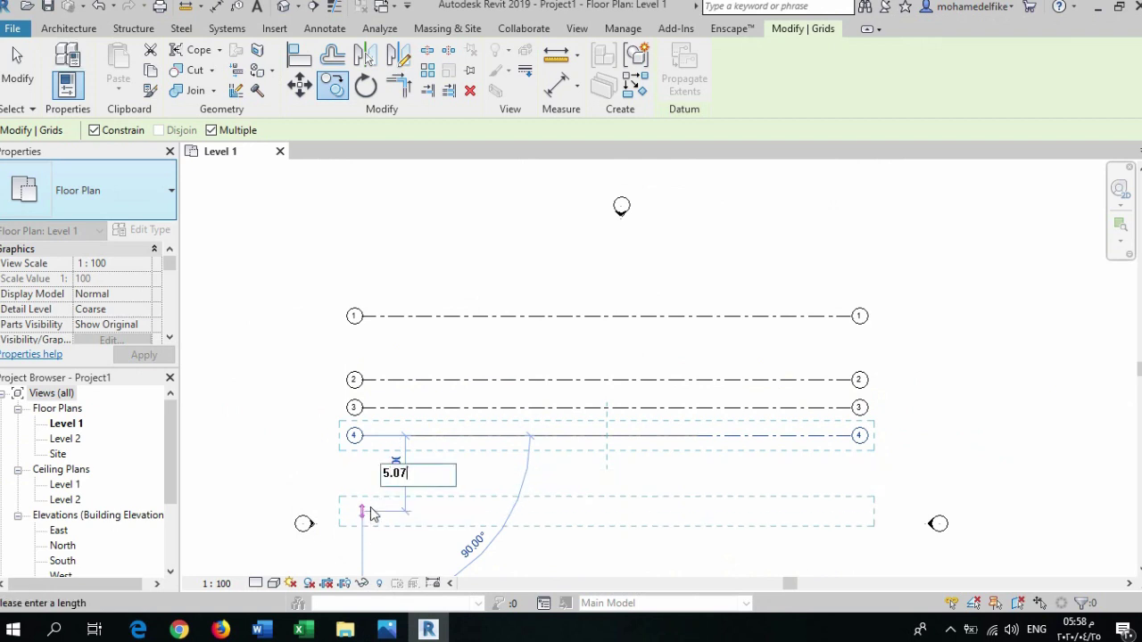
pyautogui.press('Return')
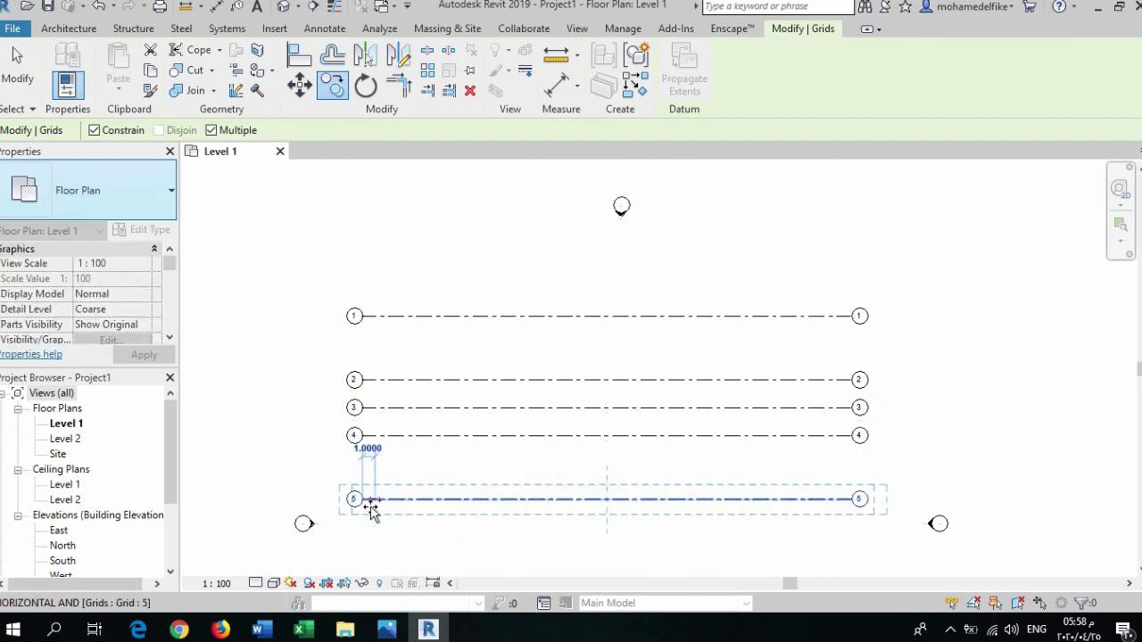
pyautogui.press('Escape')
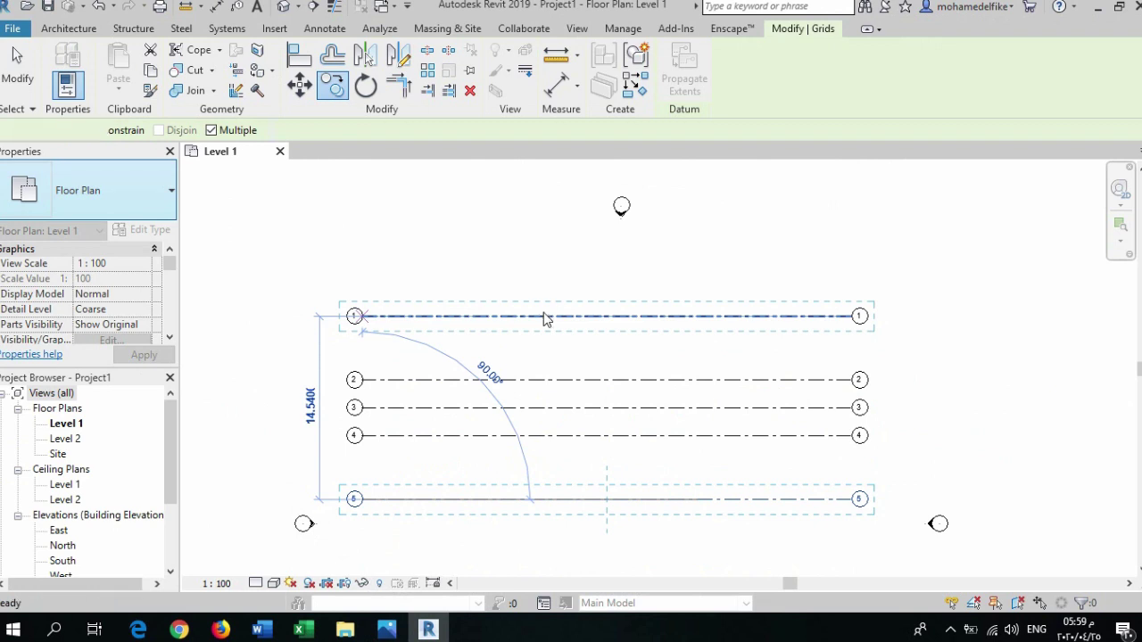
pyautogui.press('Escape')
pyautogui.press('Escape')
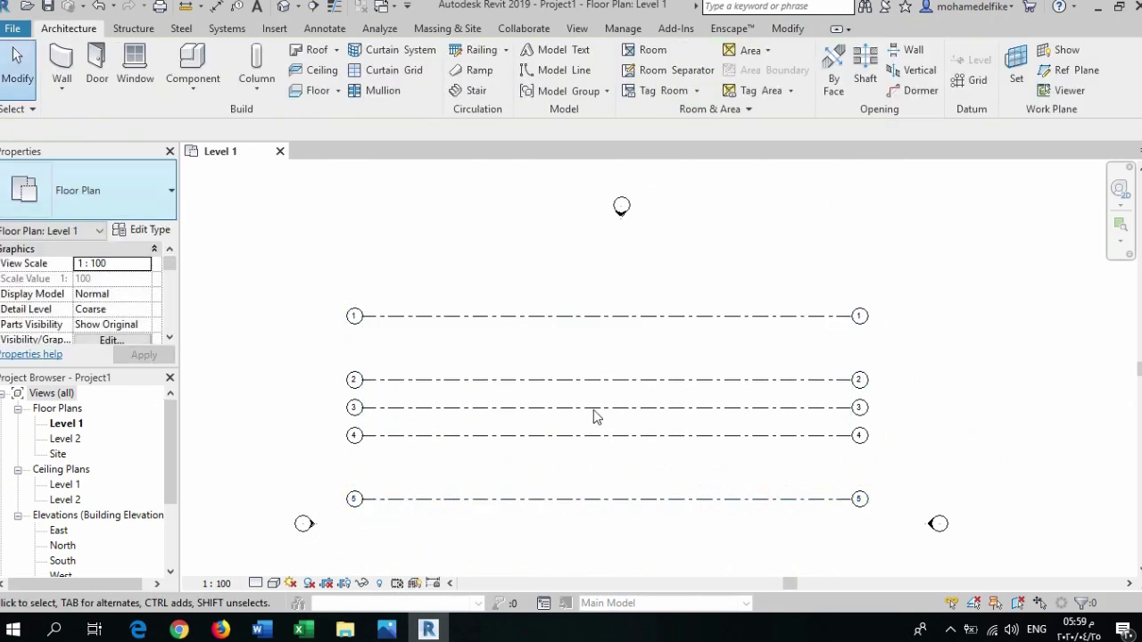
pyautogui.click(386, 629)
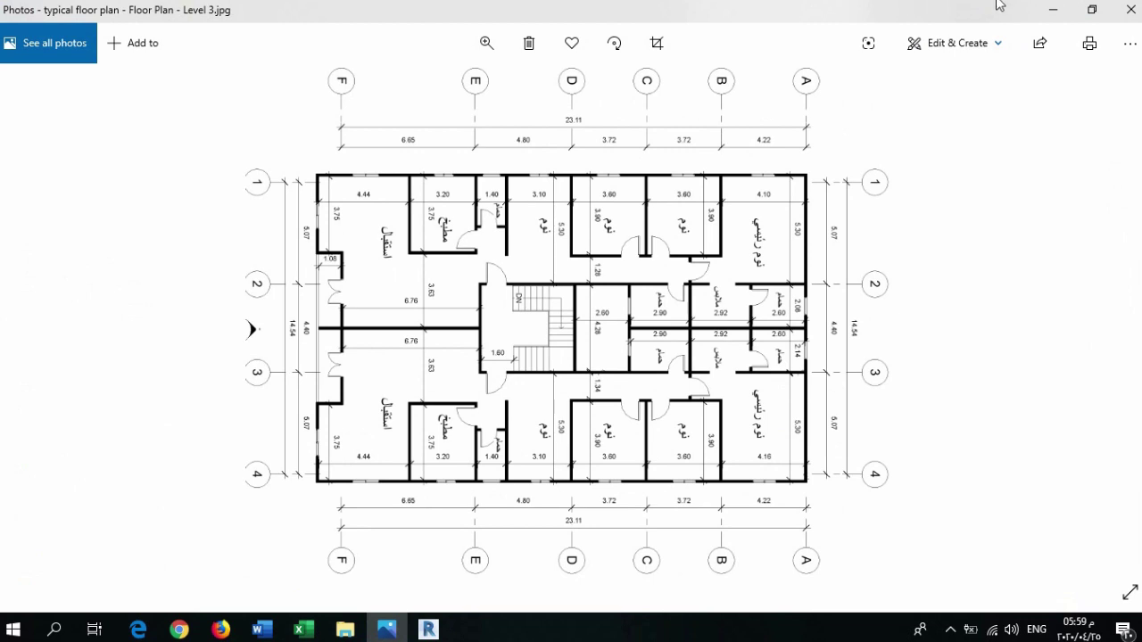
pyautogui.click(1053, 9)
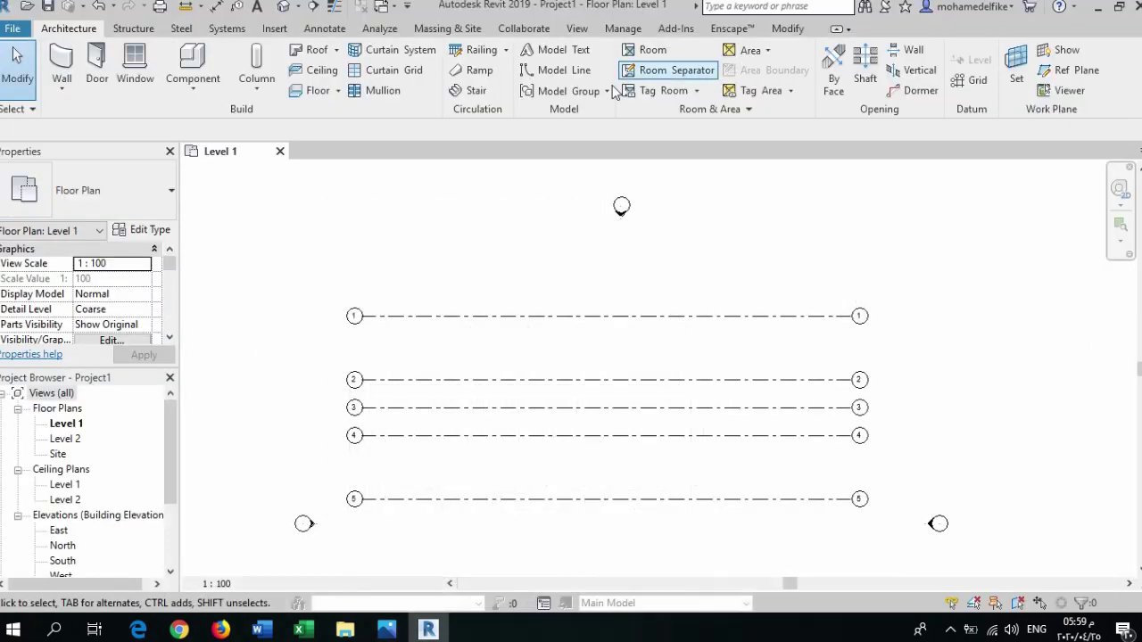
# Draw a vertical grid, numbered 6, across grids 1–5 near their right ends and select it
pyautogui.click(979, 81)
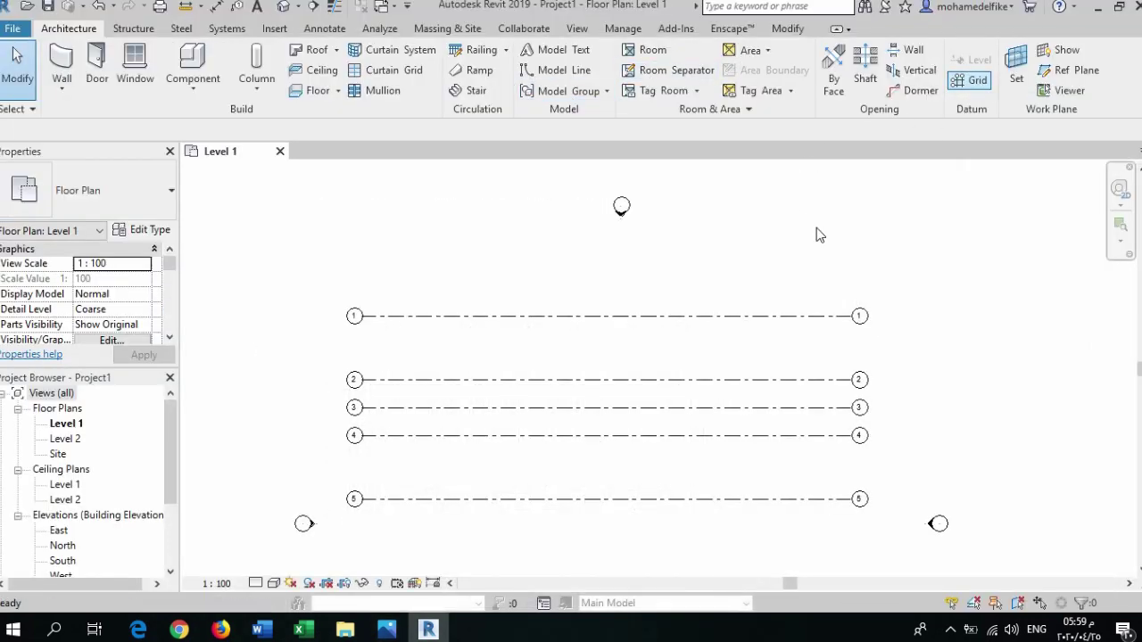
pyautogui.moveTo(842, 273); pyautogui.dragTo(814, 214, button='middle')
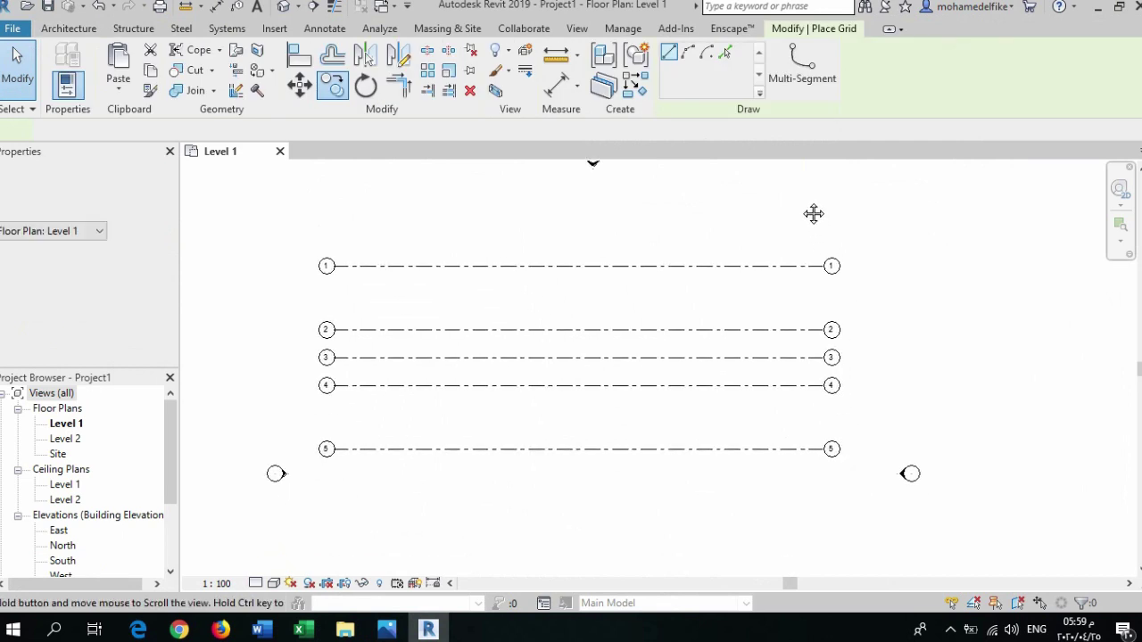
pyautogui.click(783, 171)
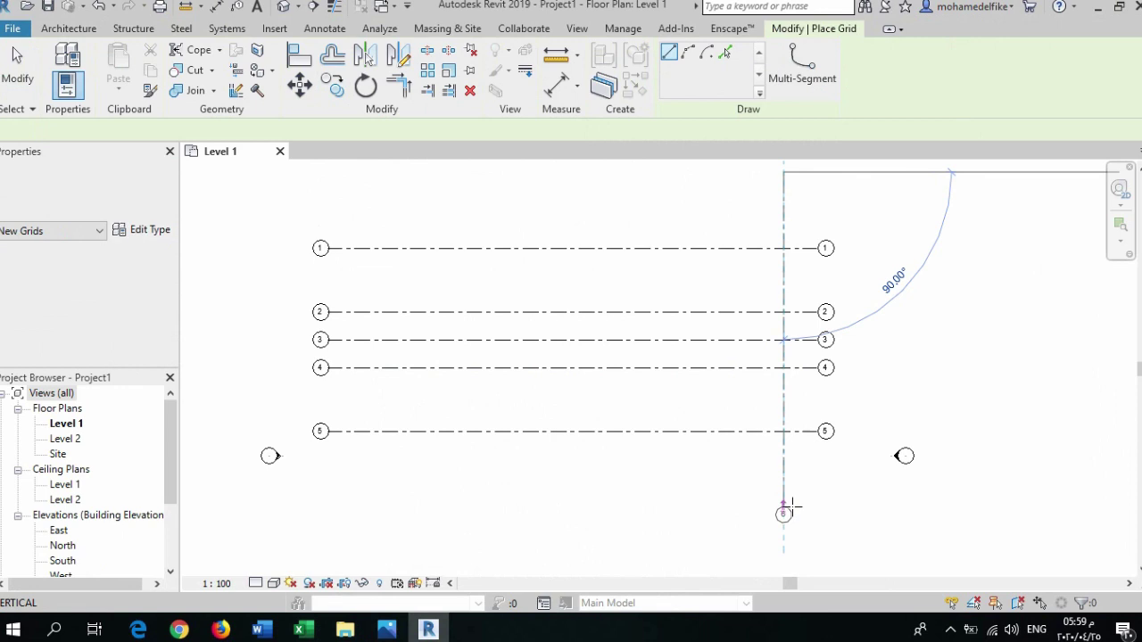
pyautogui.click(785, 508)
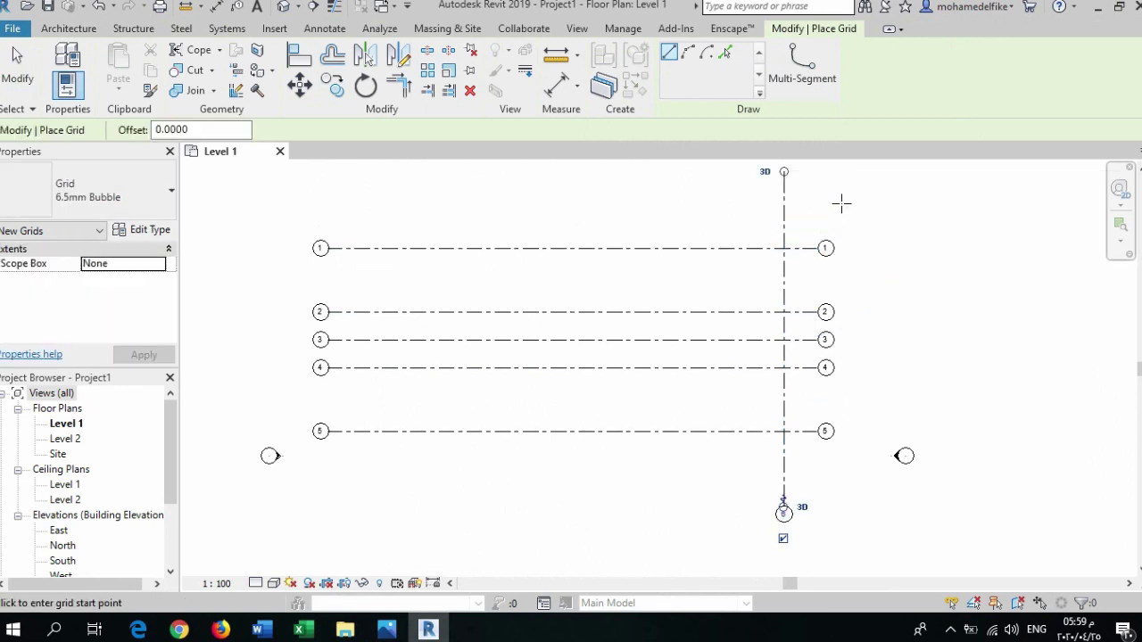
pyautogui.press('Escape')
pyautogui.press('Escape')
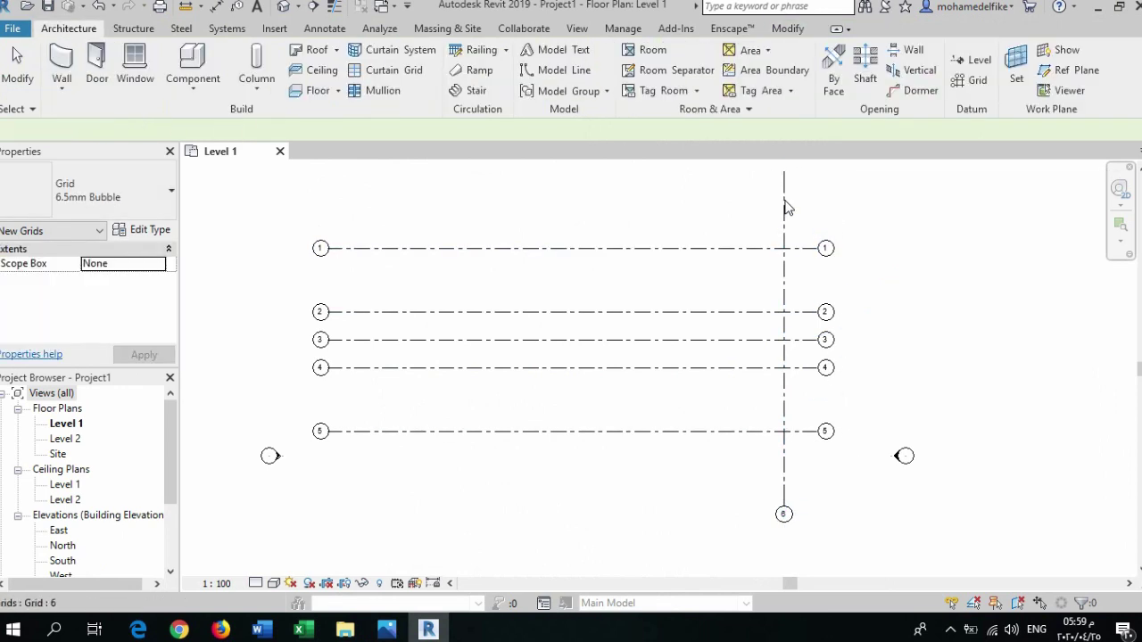
pyautogui.click(785, 197)
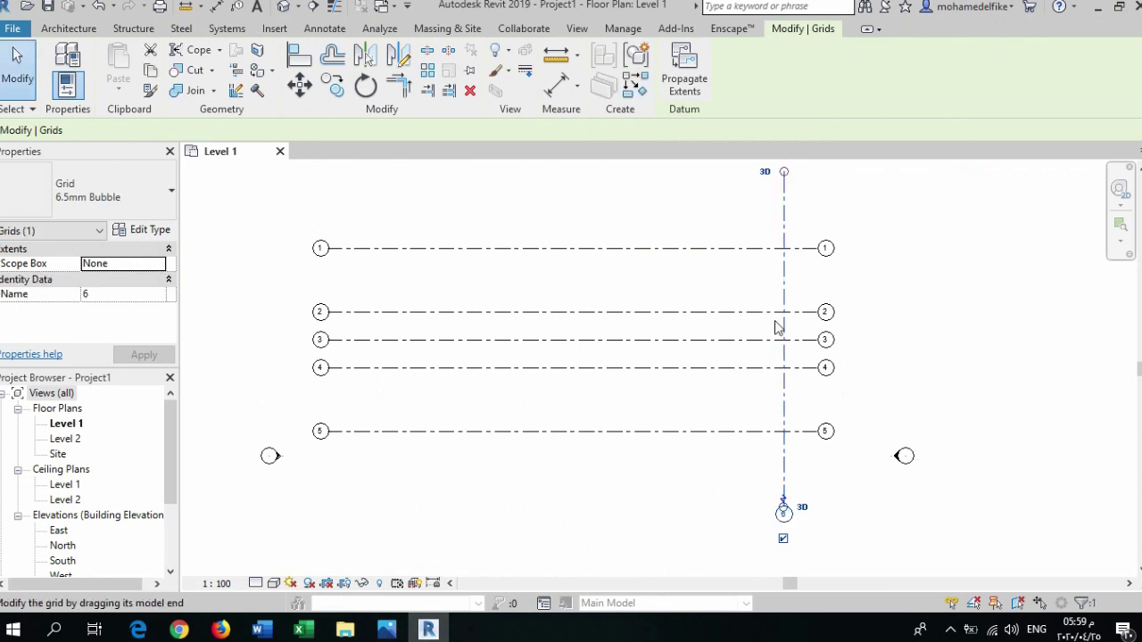
pyautogui.scroll(1, 785, 532)
pyautogui.scroll(1, 786, 532)
# Rename the vertical grid's label from 6 to A
pyautogui.click(794, 505)
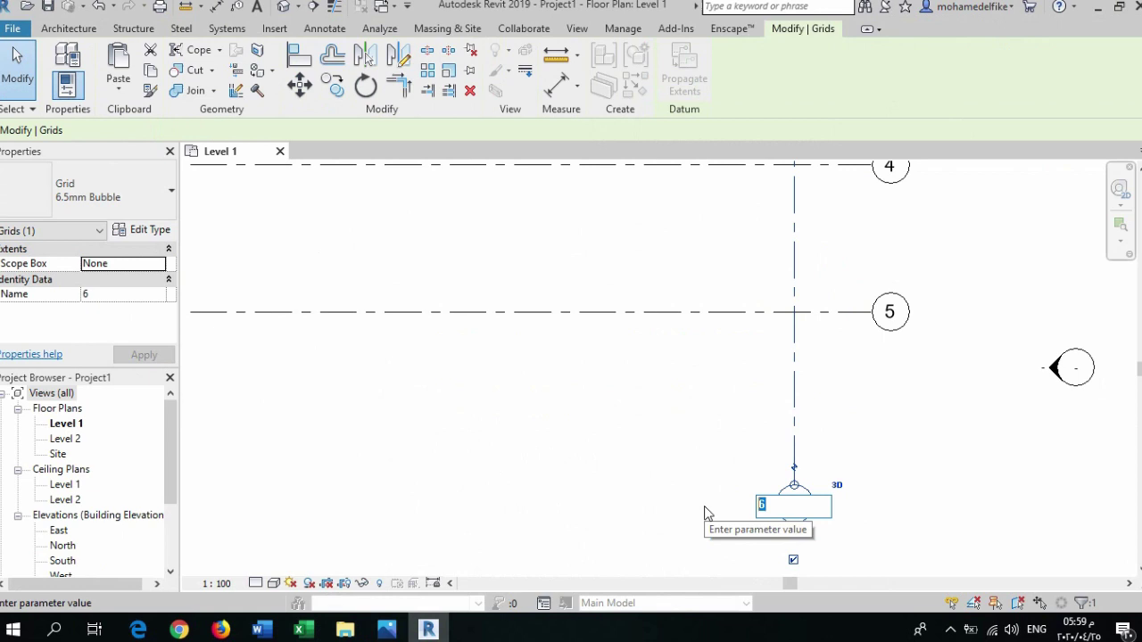
pyautogui.press('BackSpace')
pyautogui.write('A')
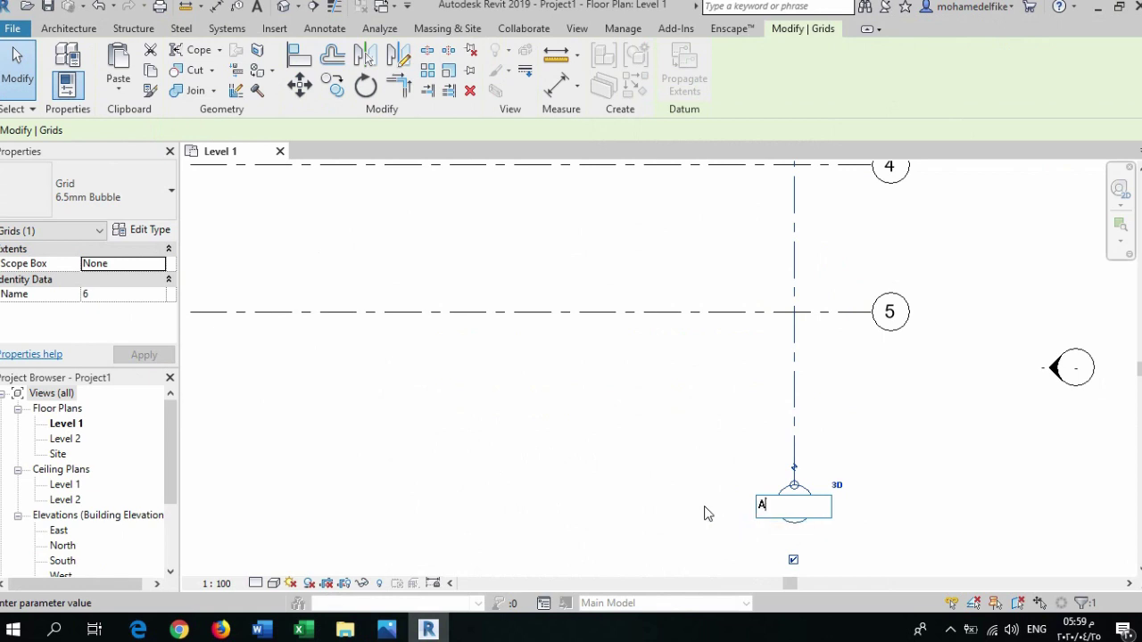
pyautogui.press('Return')
# Show grid A's bubble at its top end as well, then view the whole layout
pyautogui.scroll(-1, 702, 510)
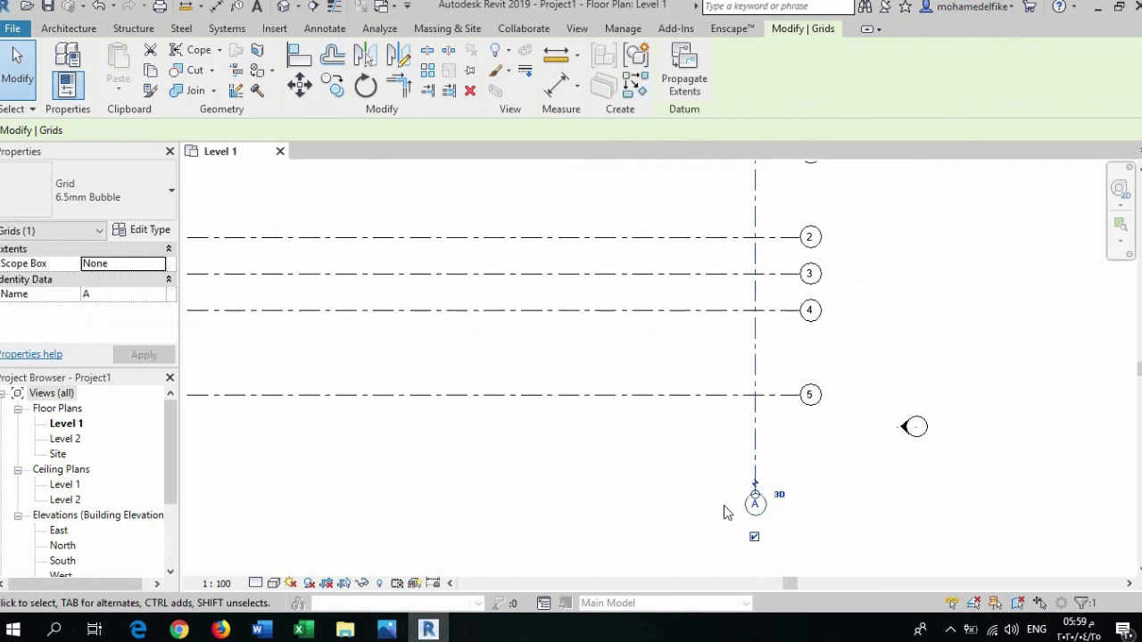
pyautogui.scroll(-1, 783, 502)
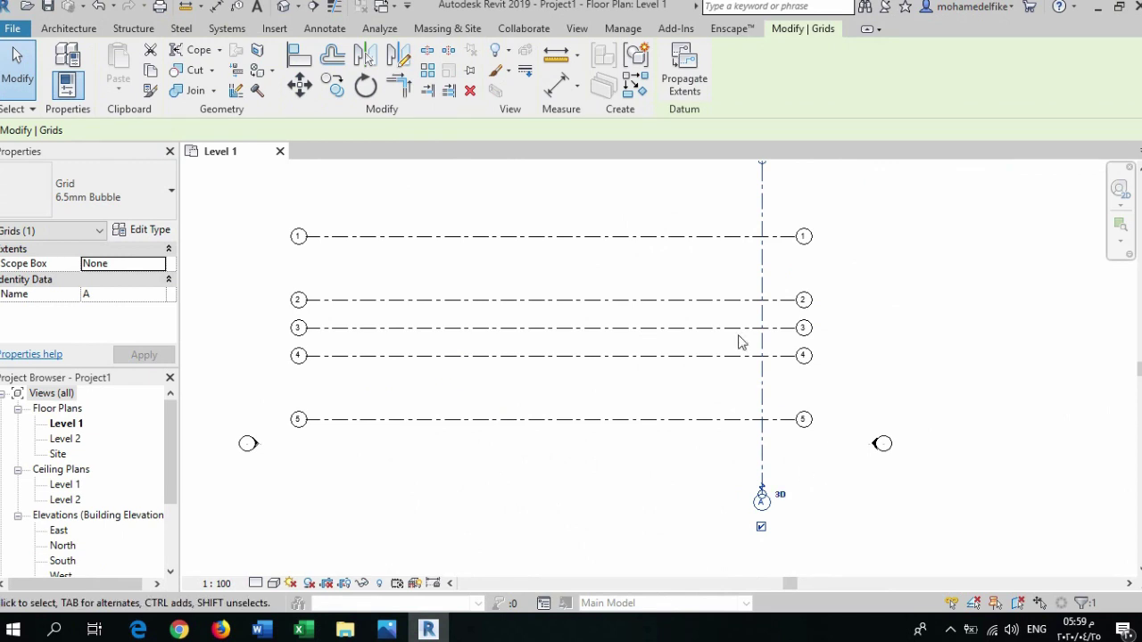
pyautogui.scroll(-1, 740, 340)
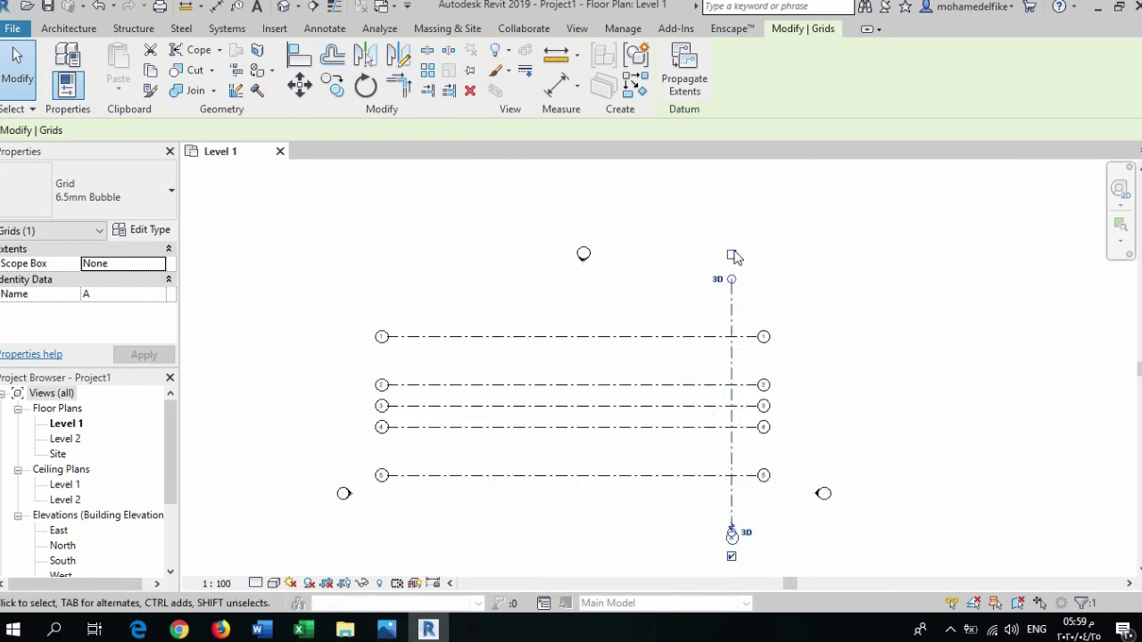
pyautogui.scroll(1, 734, 257)
pyautogui.scroll(1, 733, 260)
pyautogui.scroll(1, 732, 259)
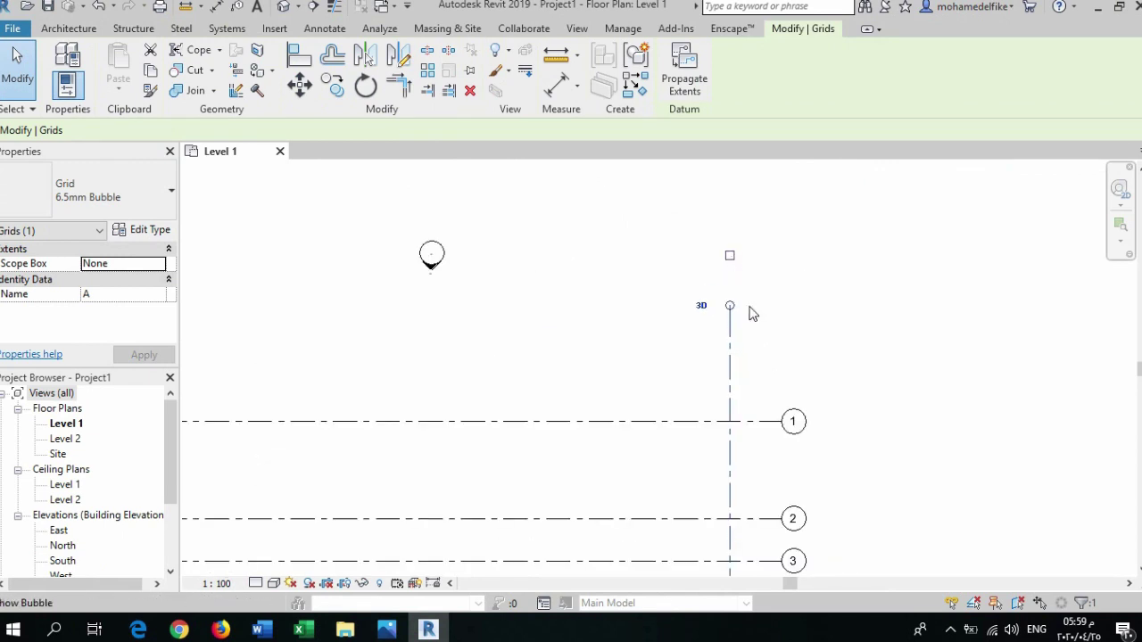
pyautogui.click(730, 256)
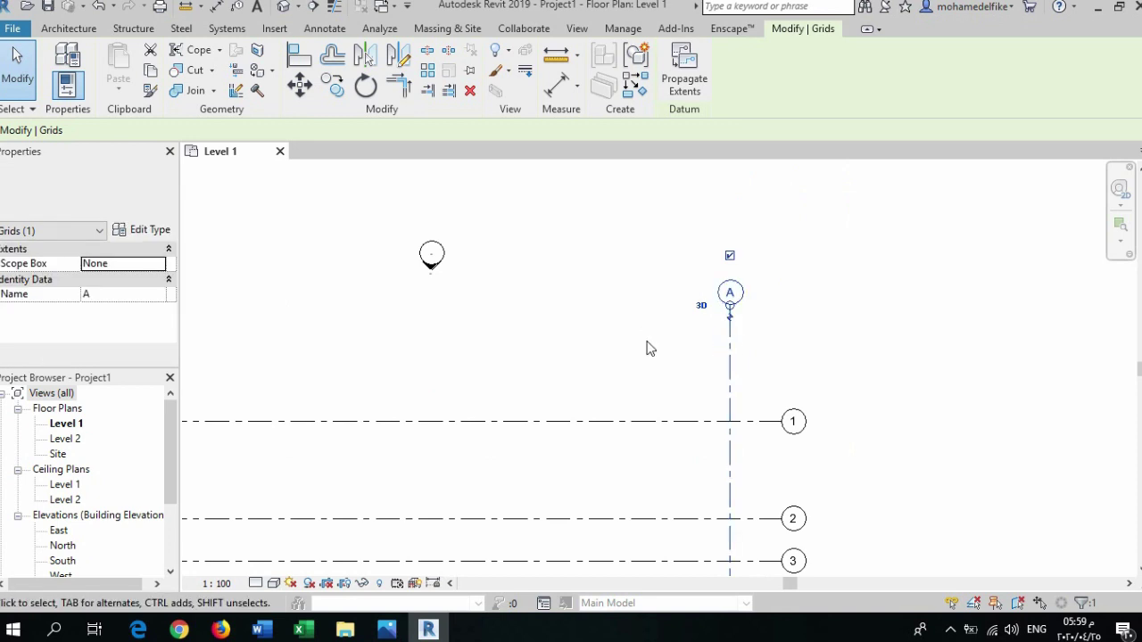
pyautogui.scroll(-2, 650, 348)
pyautogui.moveTo(684, 477); pyautogui.dragTo(661, 338, button='middle')
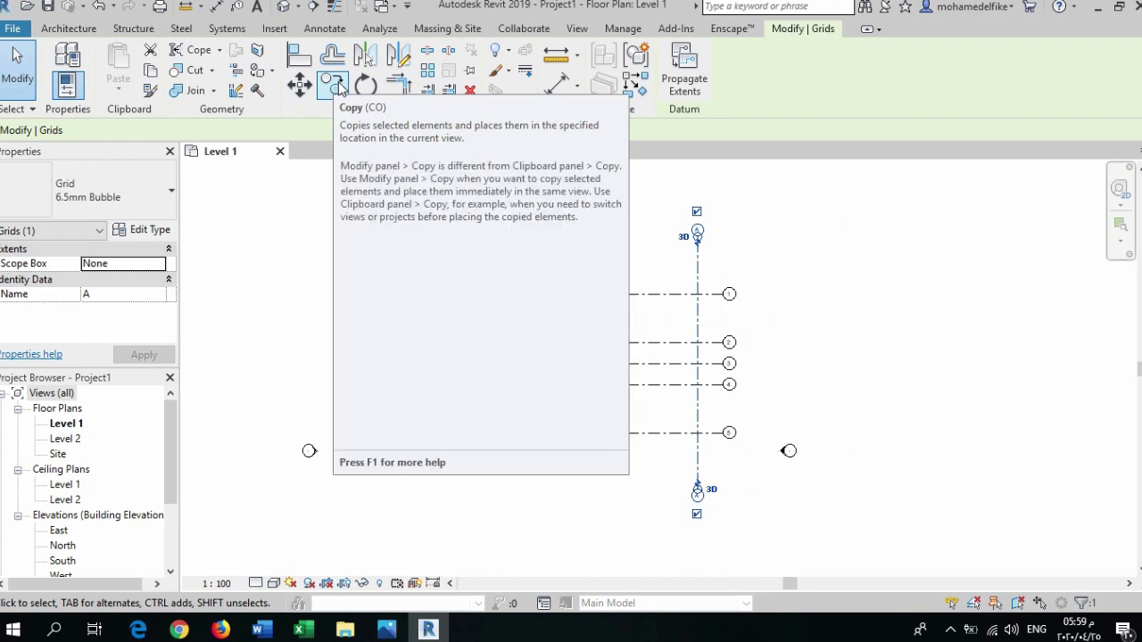
# Copy grid A from its top end, checking the reference plan, to place grid B 4.22 left
pyautogui.click(339, 86)
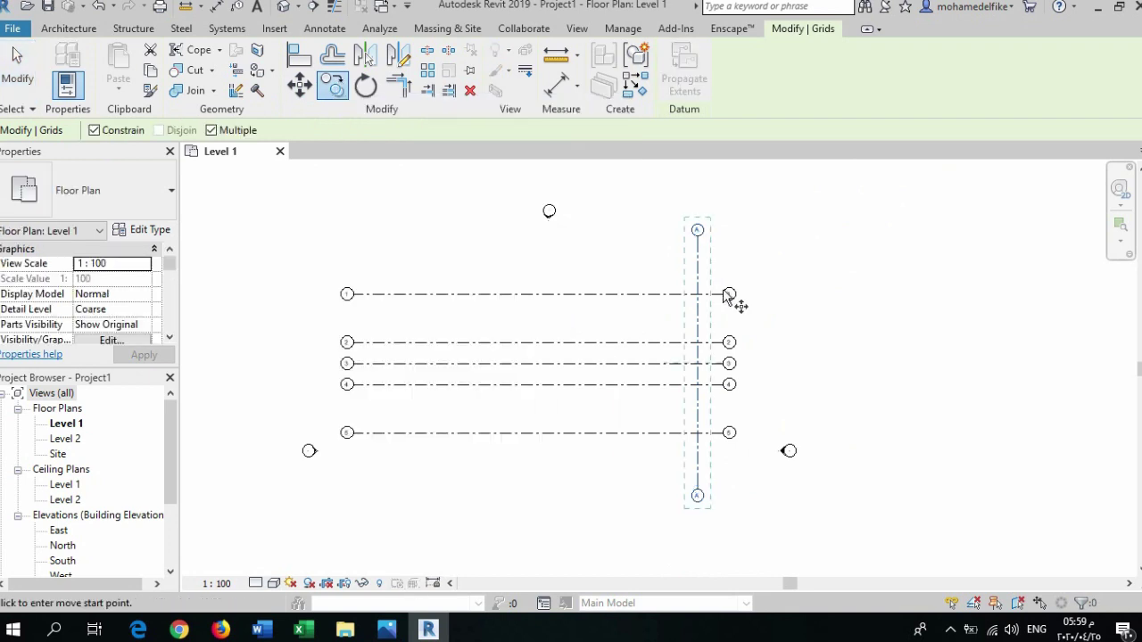
pyautogui.click(697, 231)
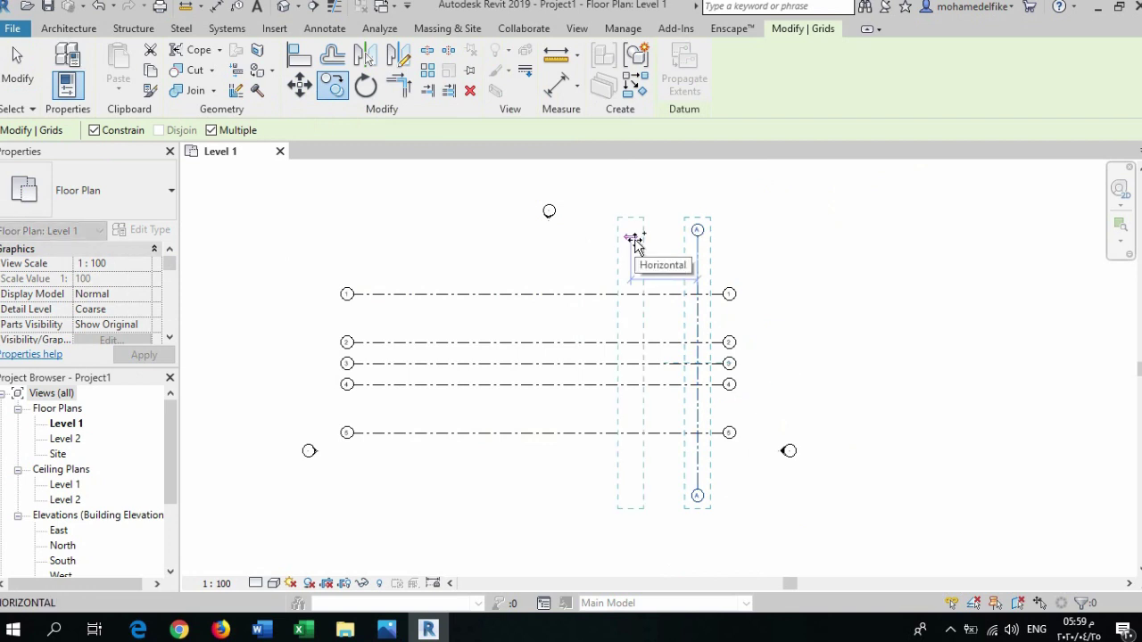
pyautogui.click(405, 581)
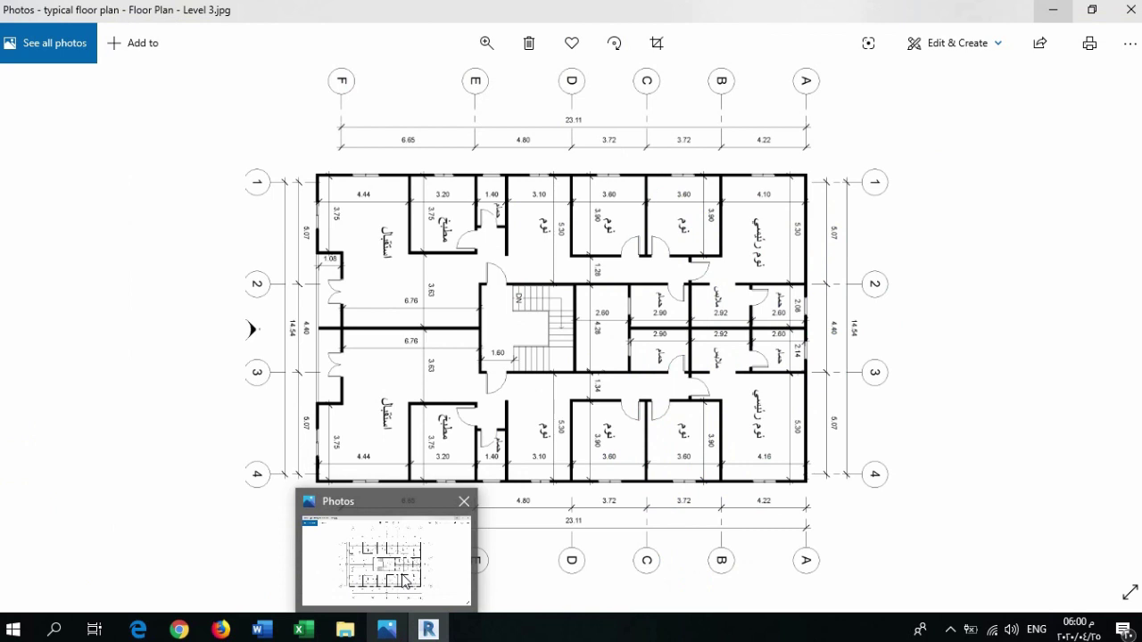
pyautogui.click(405, 581)
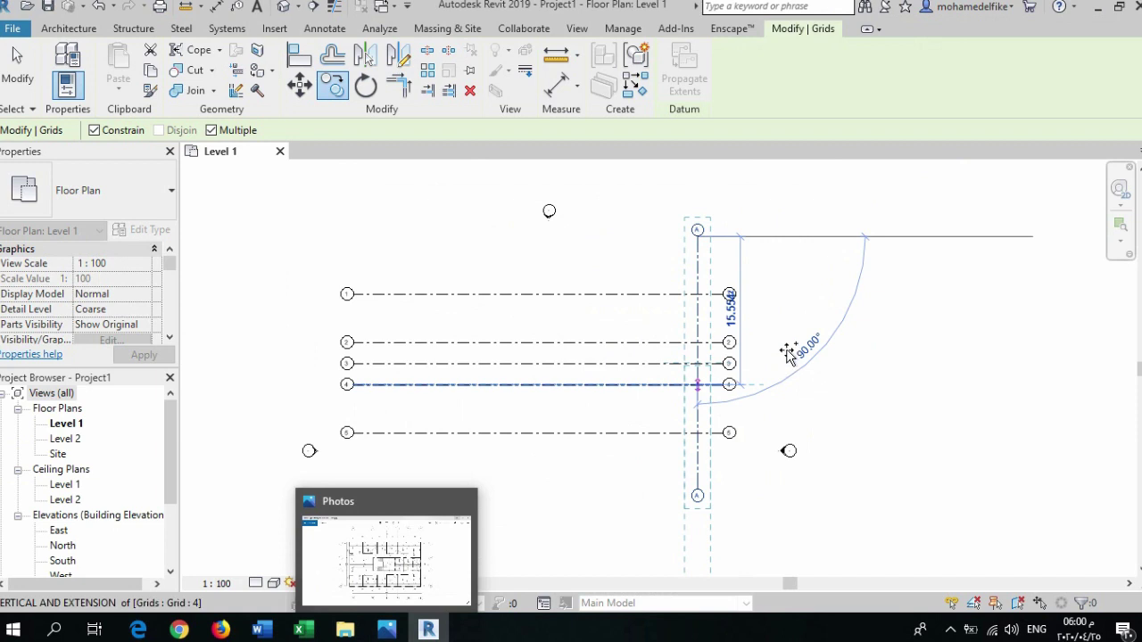
pyautogui.write('4.22')
pyautogui.press('Return')
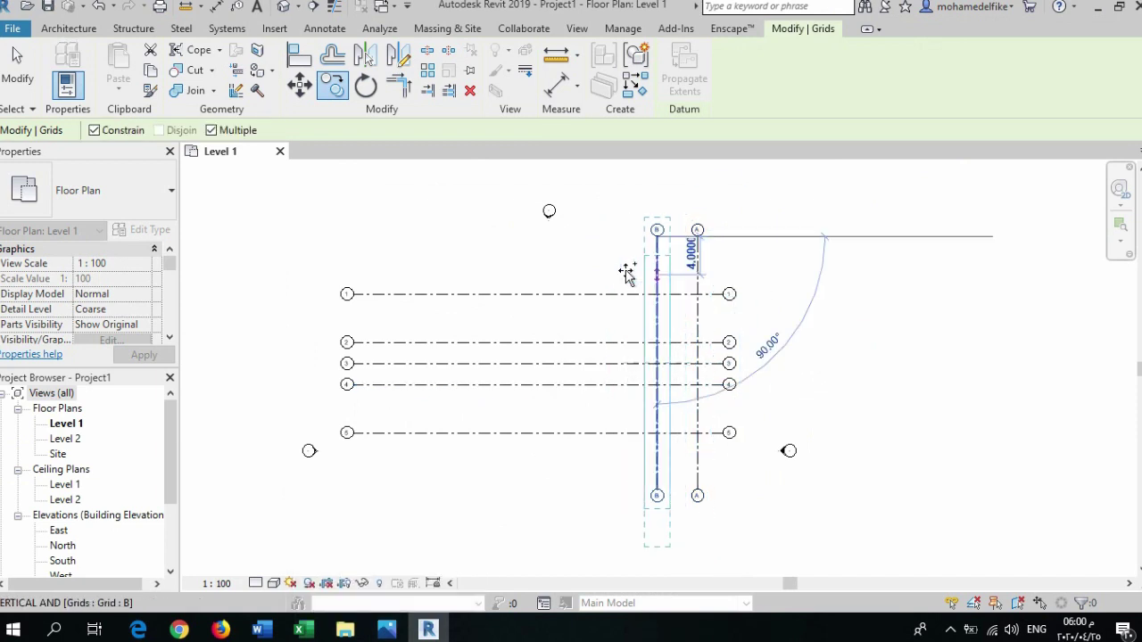
# Place grids C, D, E and F at spacings 3.72, 3.72, 4.8 and 6.65
pyautogui.write('3.72')
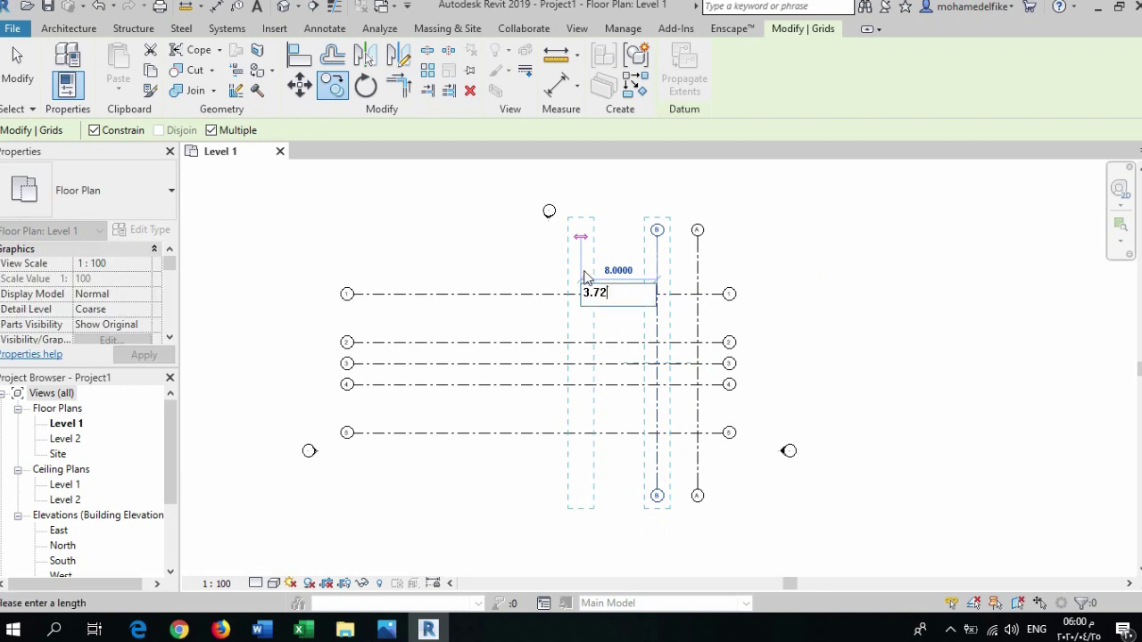
pyautogui.press('Return')
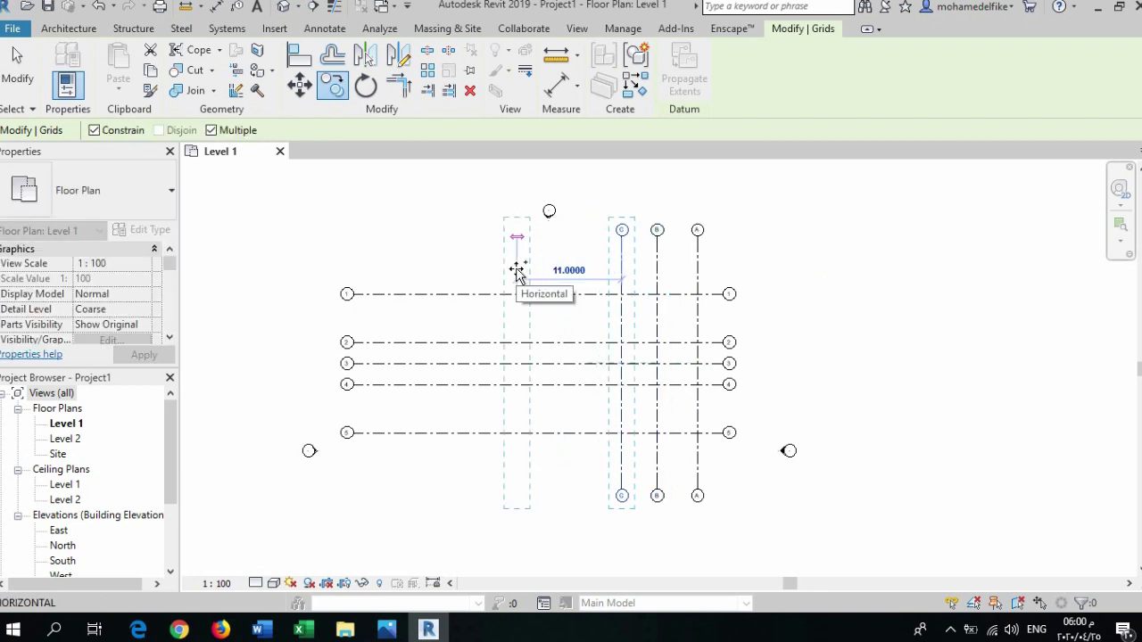
pyautogui.write('3.72')
pyautogui.press('Return')
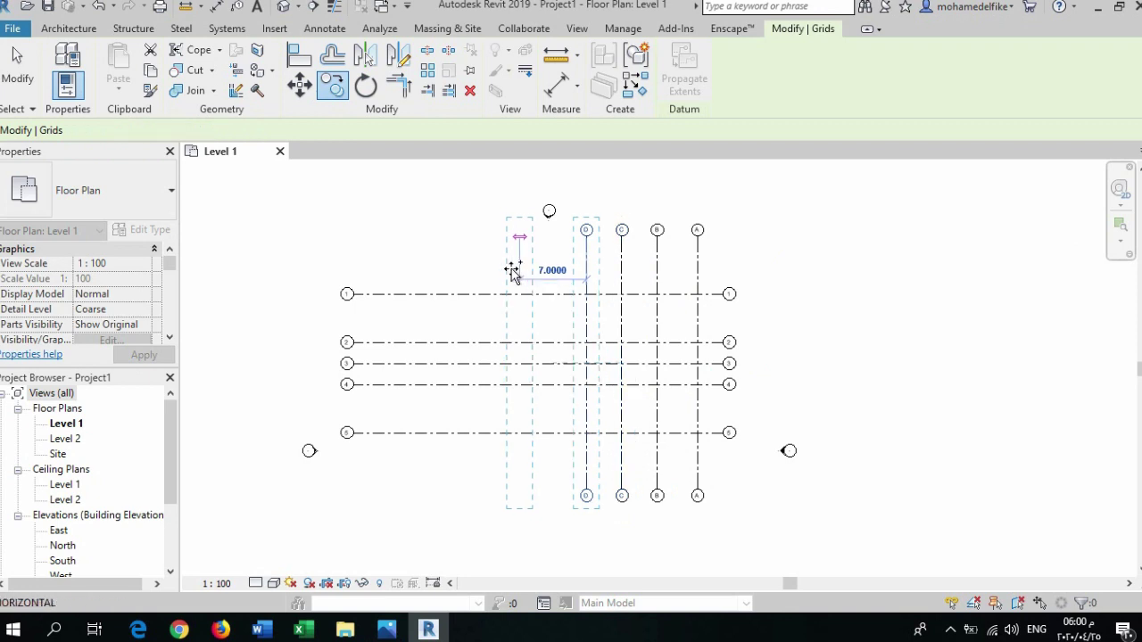
pyautogui.write('4.8')
pyautogui.press('Return')
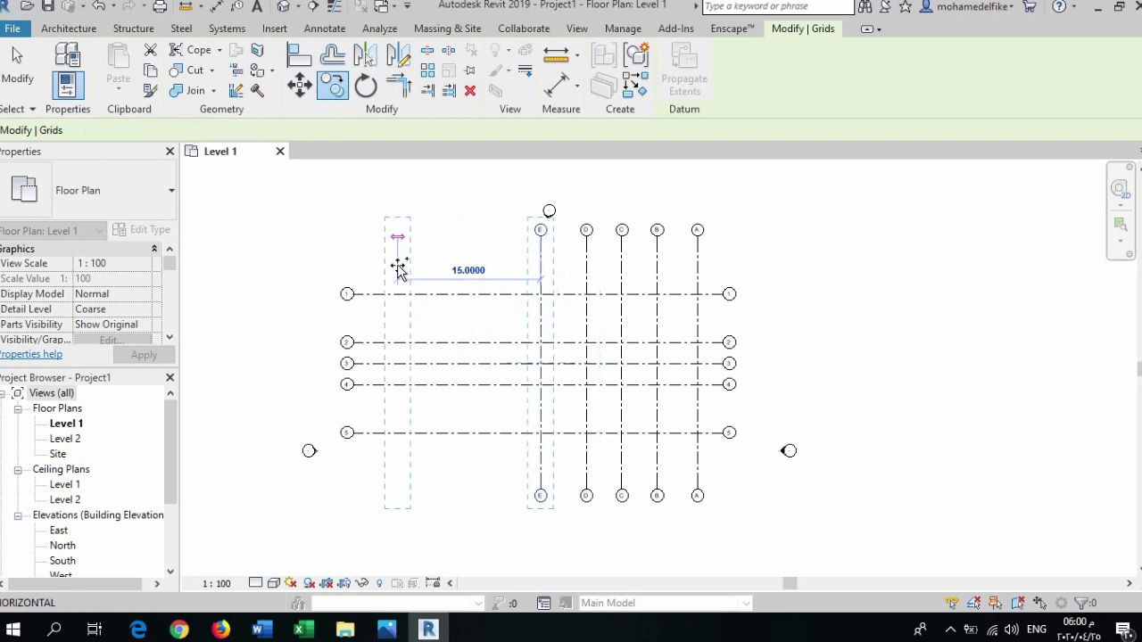
pyautogui.write('6.65')
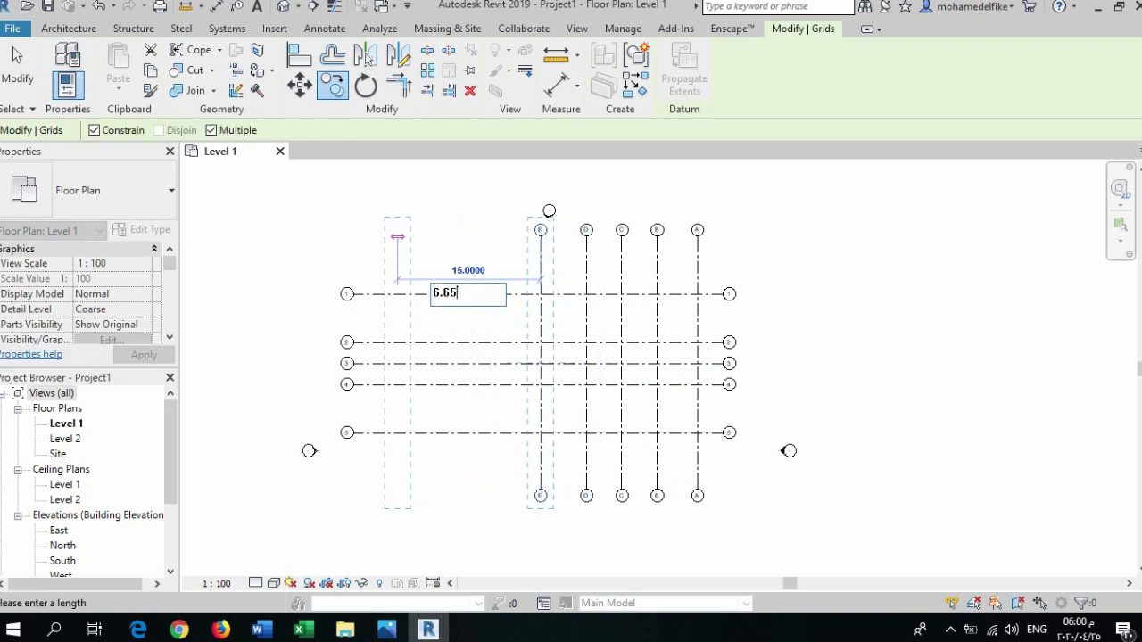
pyautogui.press('Return')
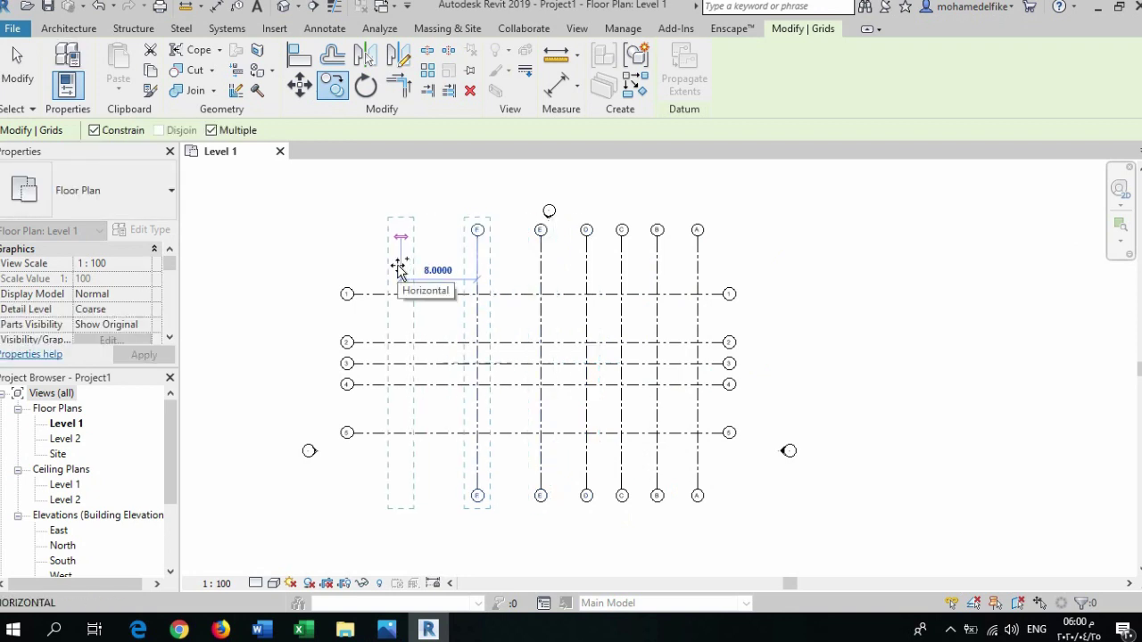
pyautogui.press('Escape')
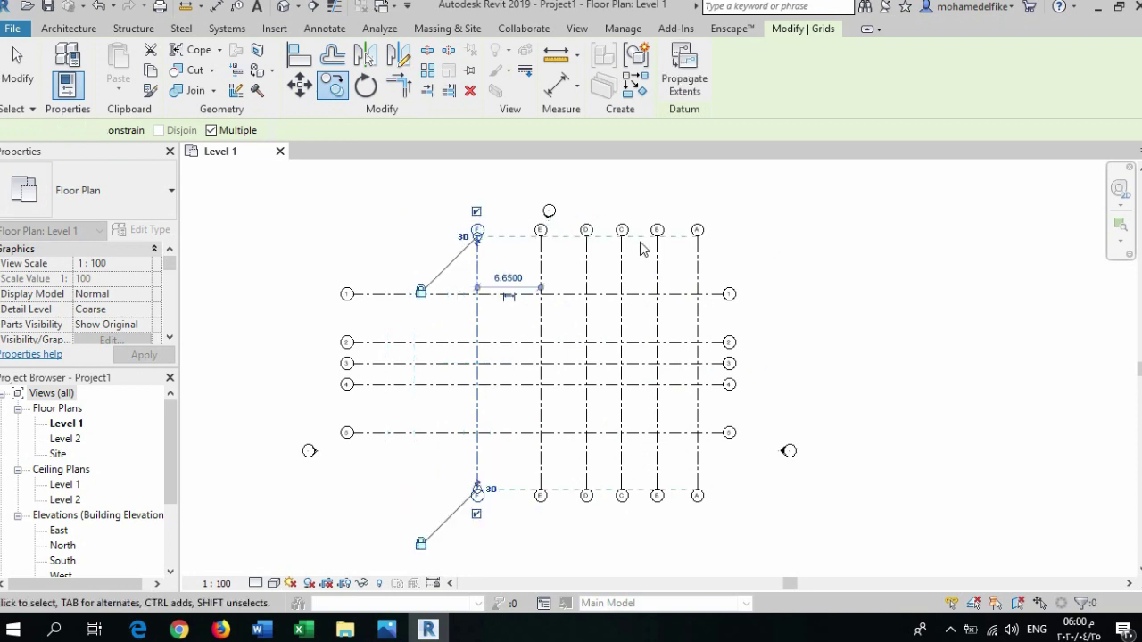
pyautogui.press('Escape')
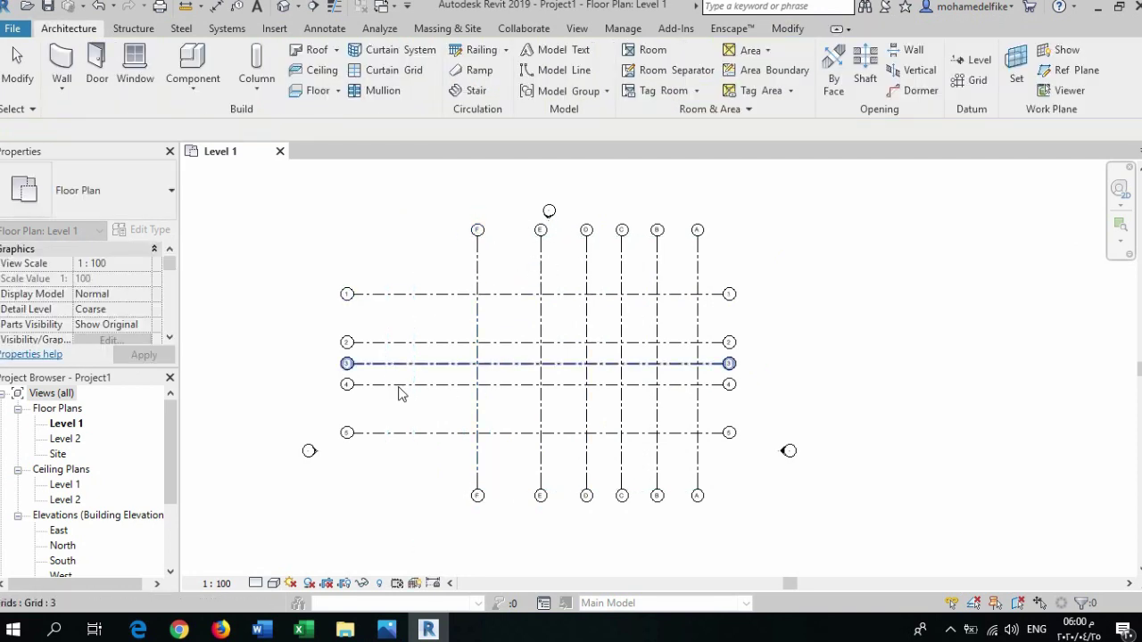
# Drag grid 1's left end rightward so grids 1–5 end just left of grid F
pyautogui.click(373, 295)
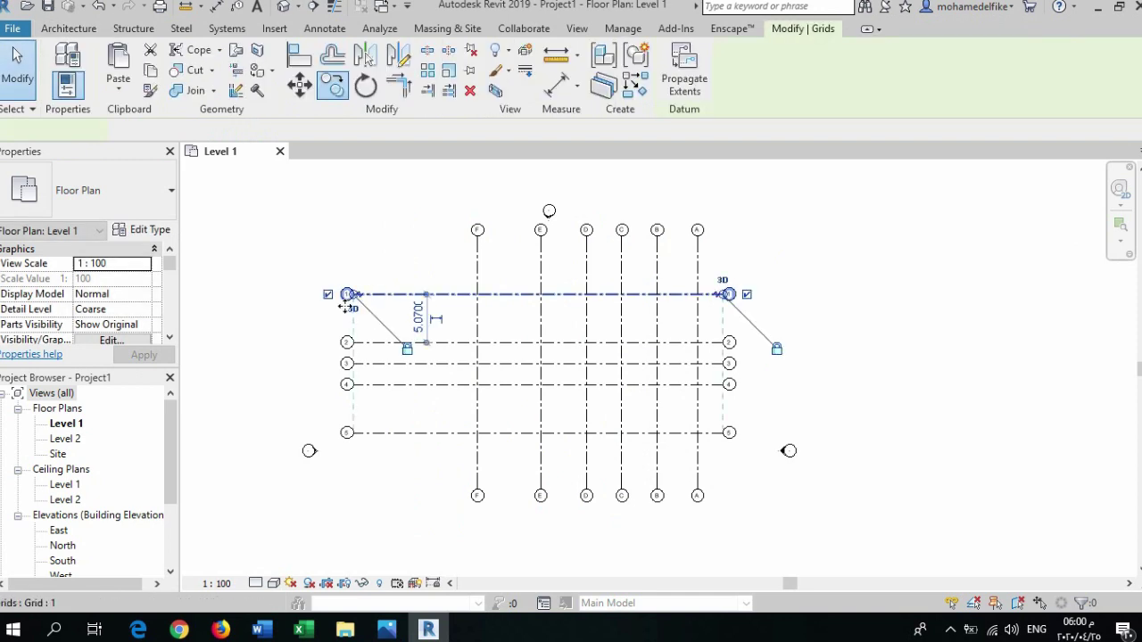
pyautogui.scroll(1, 356, 299)
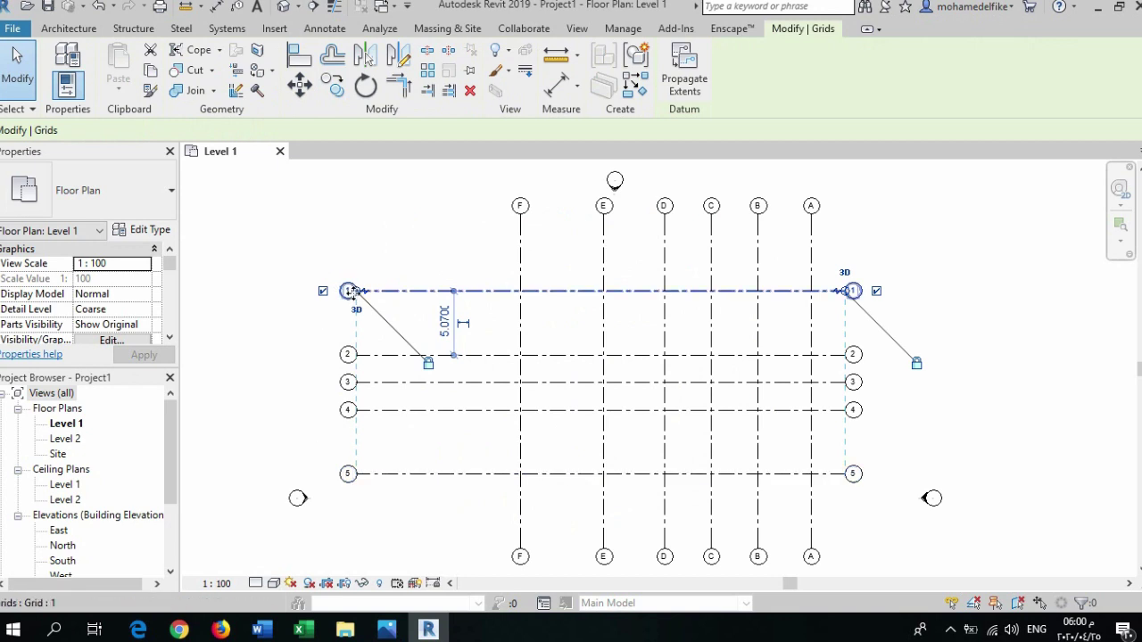
pyautogui.scroll(1, 363, 298)
pyautogui.click(358, 300)
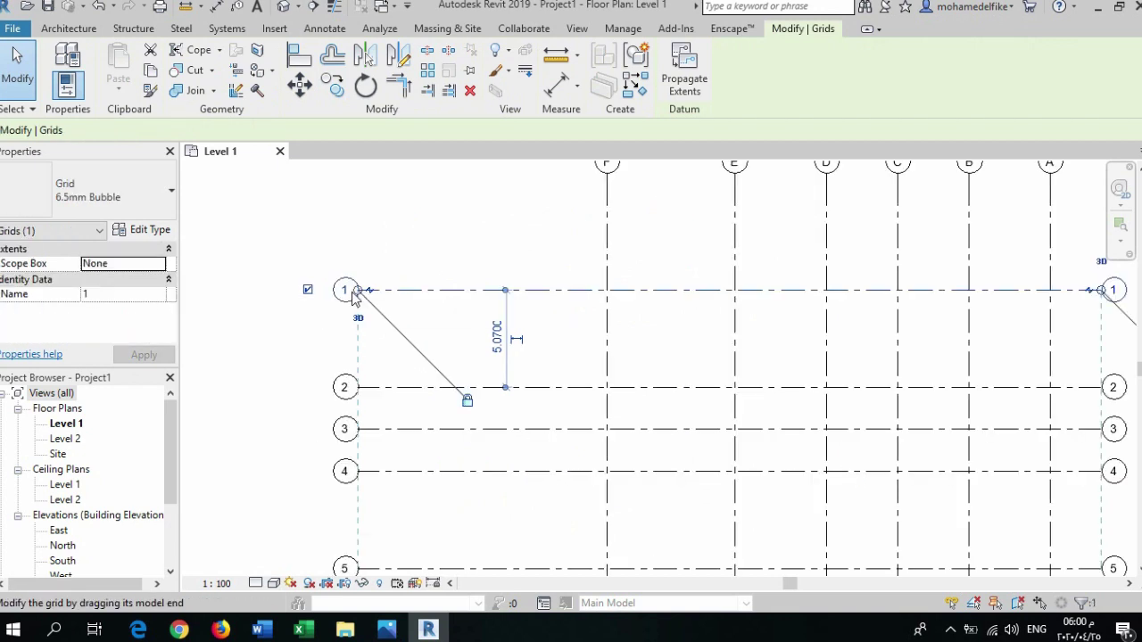
pyautogui.moveTo(360, 295); pyautogui.dragTo(358, 290)
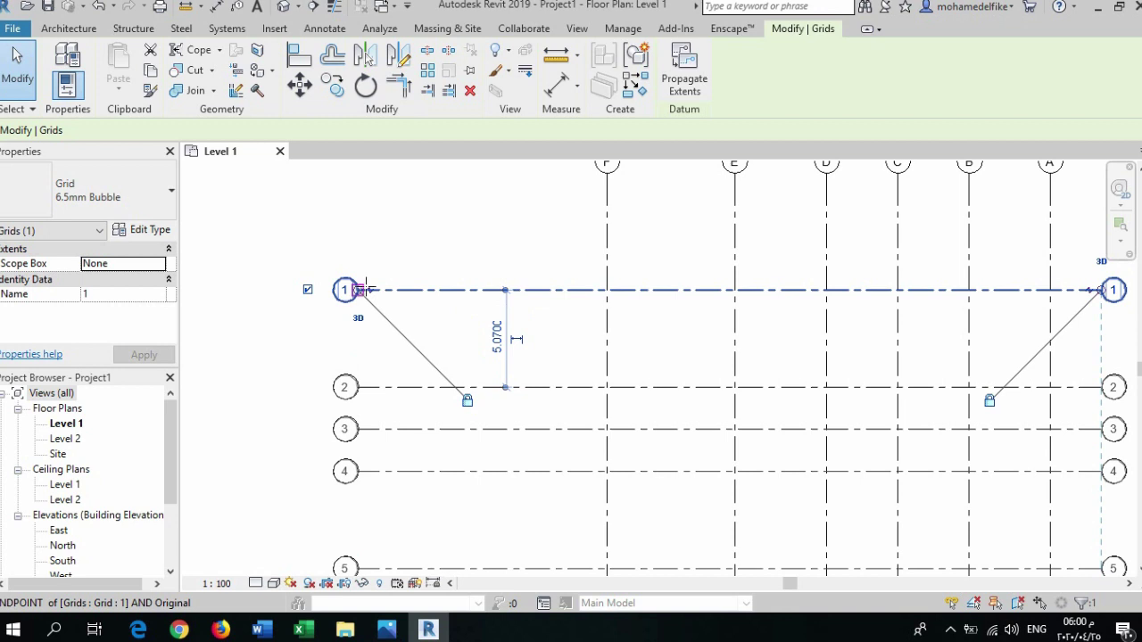
pyautogui.moveTo(439, 288); pyautogui.dragTo(492, 290)
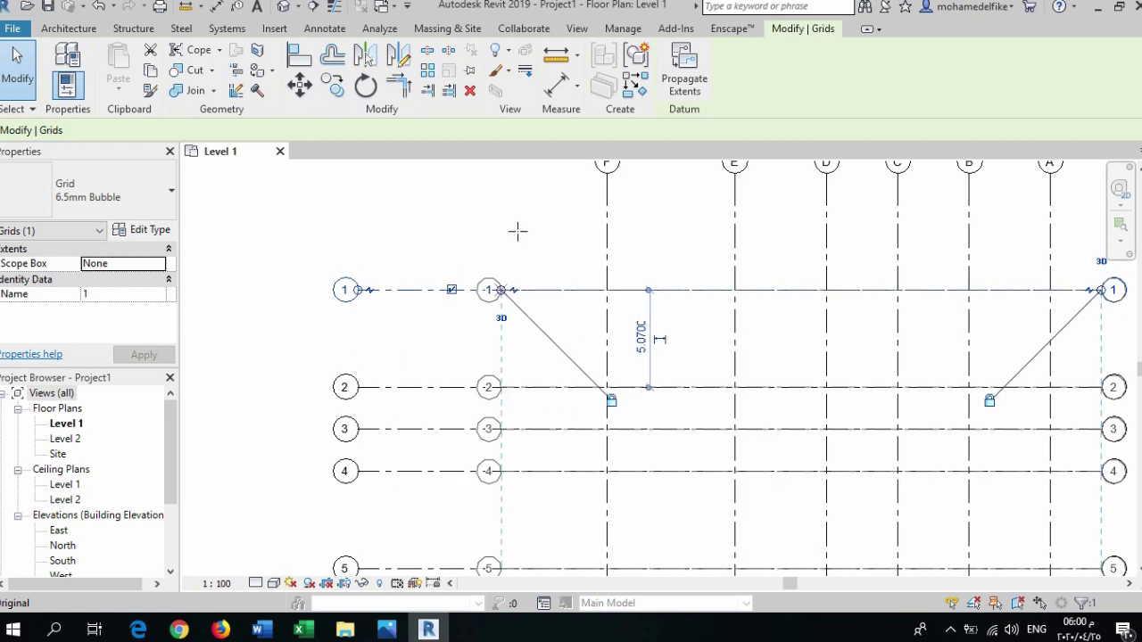
pyautogui.press('Escape')
pyautogui.scroll(-3, 491, 280)
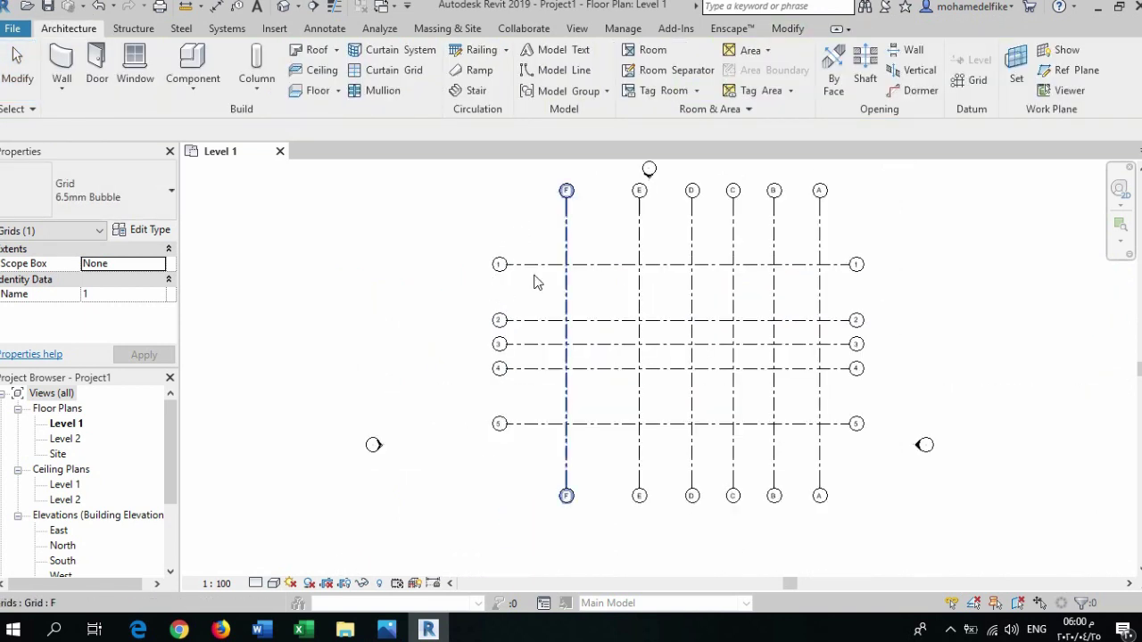
pyautogui.scroll(2, 535, 280)
pyautogui.scroll(2, 489, 399)
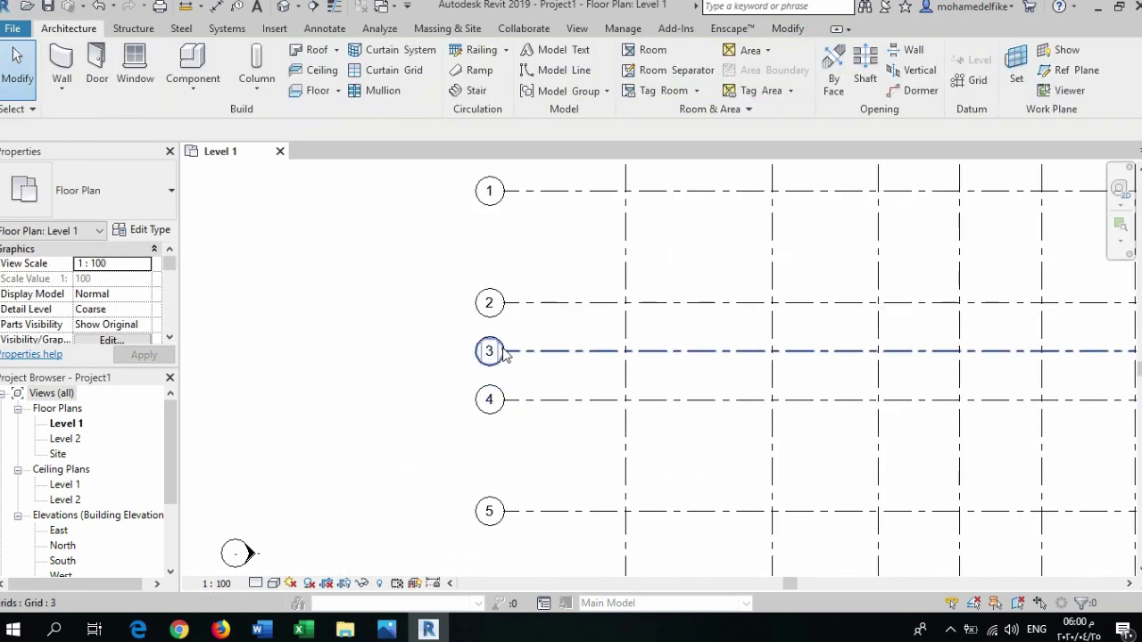
pyautogui.click(521, 431)
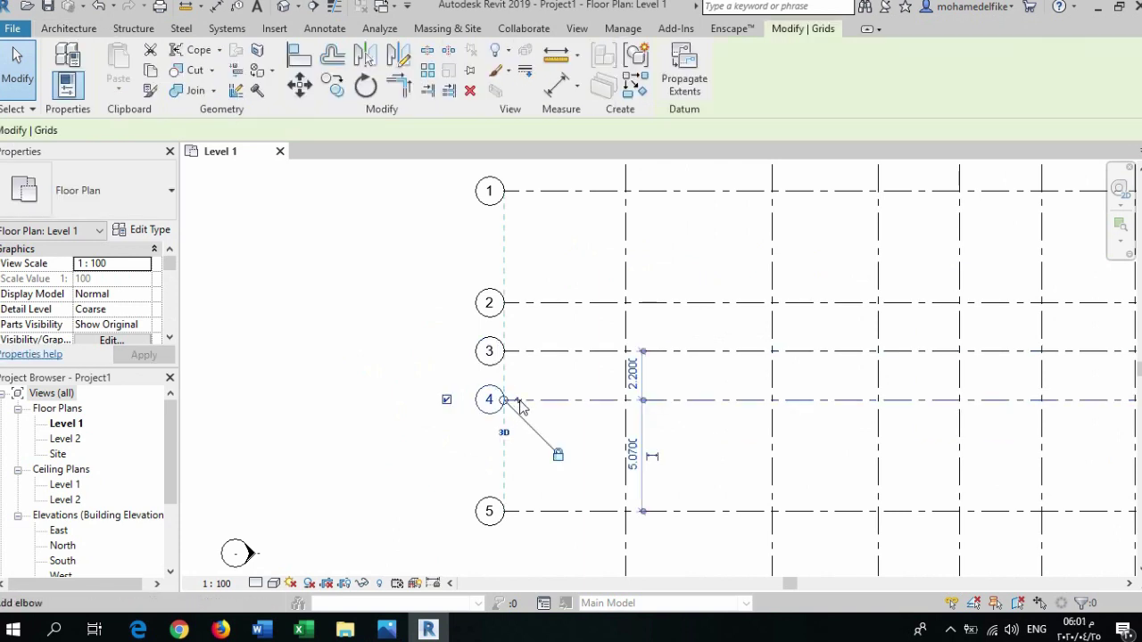
pyautogui.scroll(2, 522, 406)
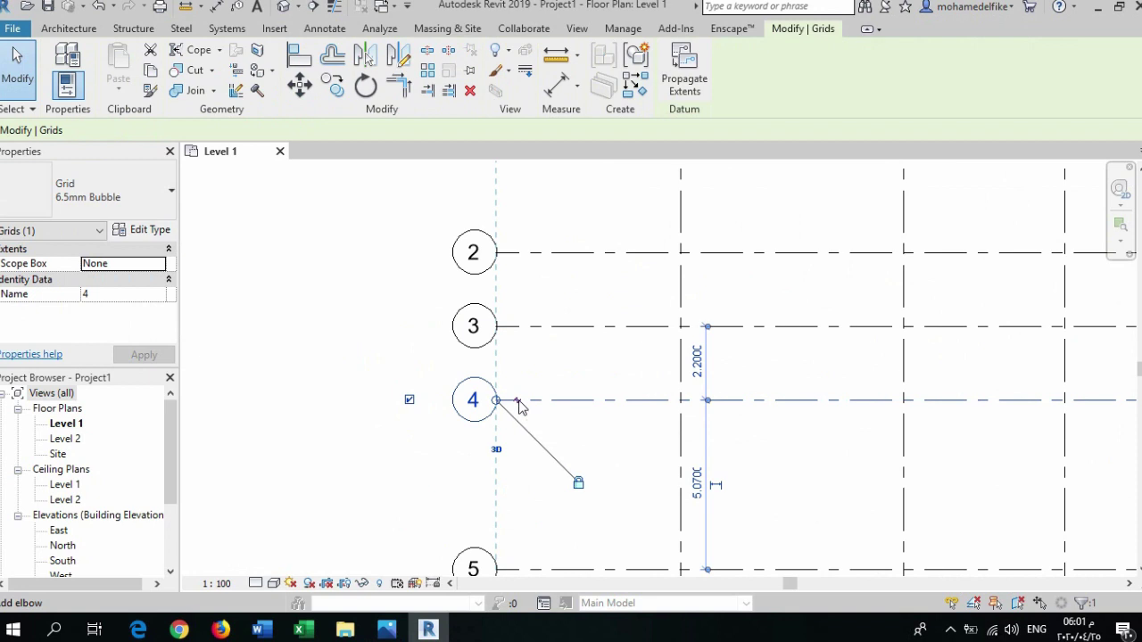
pyautogui.click(521, 406)
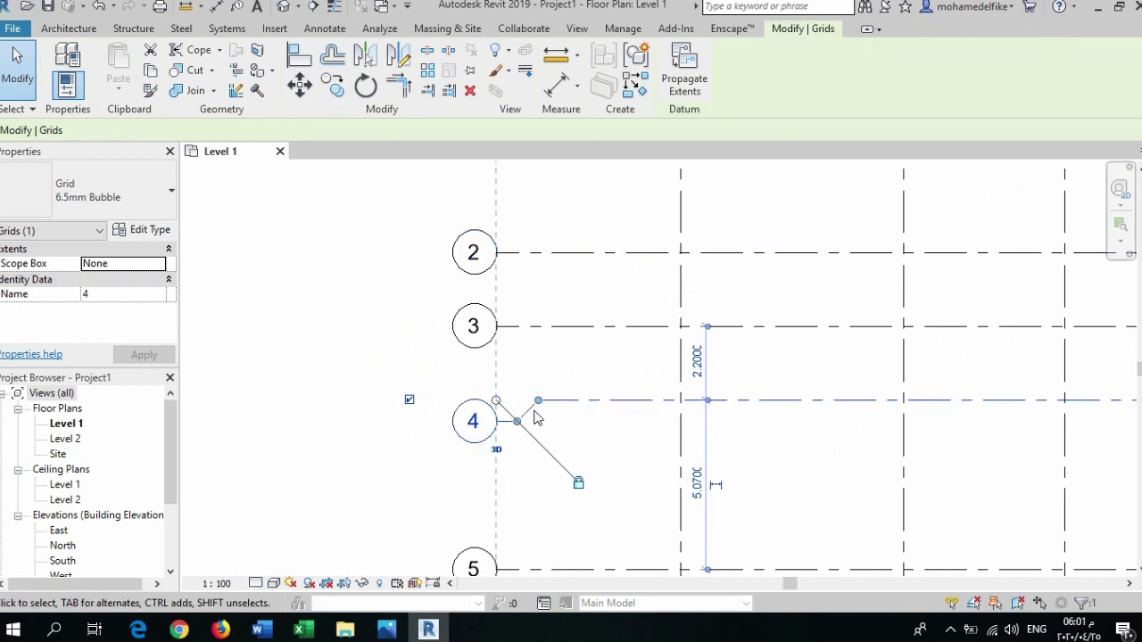
pyautogui.moveTo(515, 401)
pyautogui.mouseDown()
pyautogui.moveTo(531, 453)
pyautogui.moveTo(535, 443)
pyautogui.mouseUp()
pyautogui.scroll(-3, 528, 446)
pyautogui.scroll(-3, 655, 357)
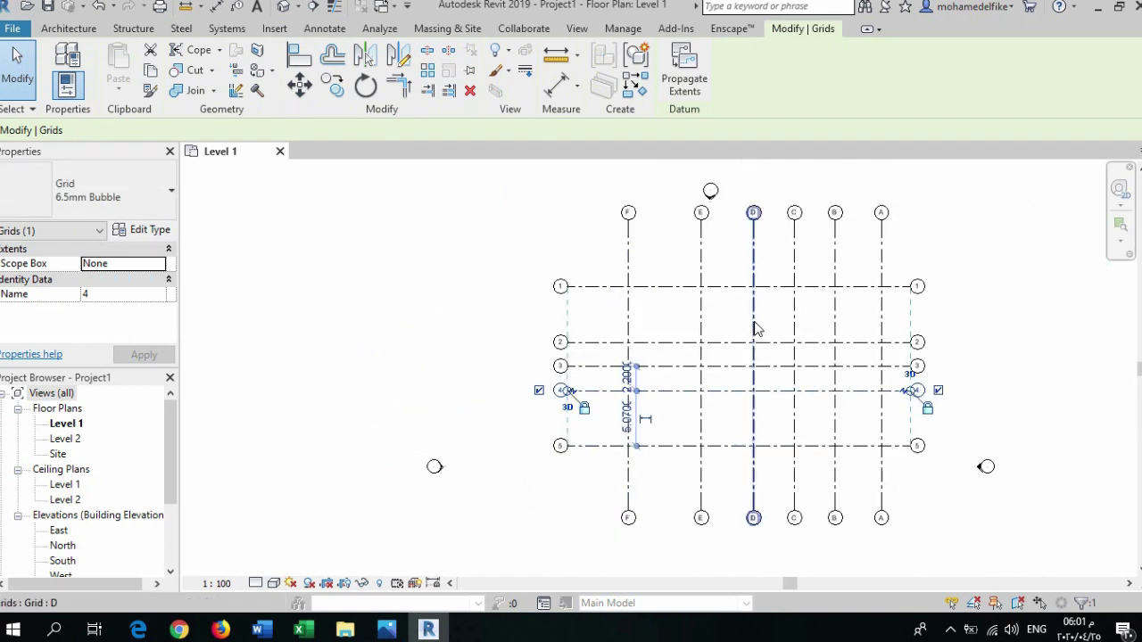
pyautogui.click(973, 265)
pyautogui.moveTo(978, 259); pyautogui.dragTo(913, 262, button='middle')
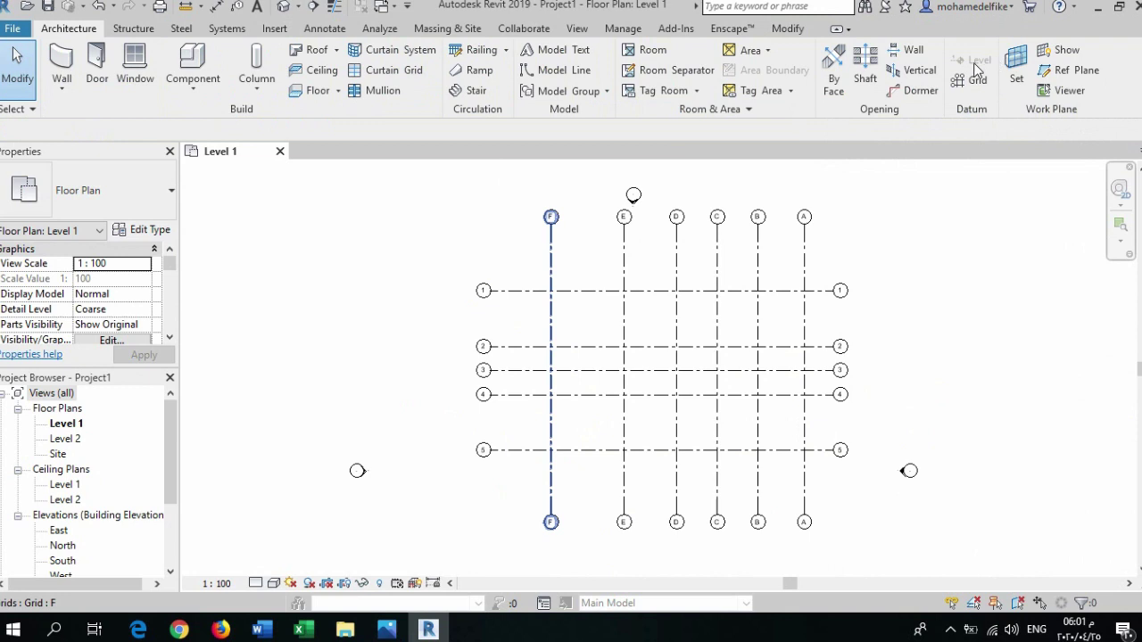
# Open the East building elevation and fit its levels and grids 1–5 in the view
pyautogui.press('Escape')
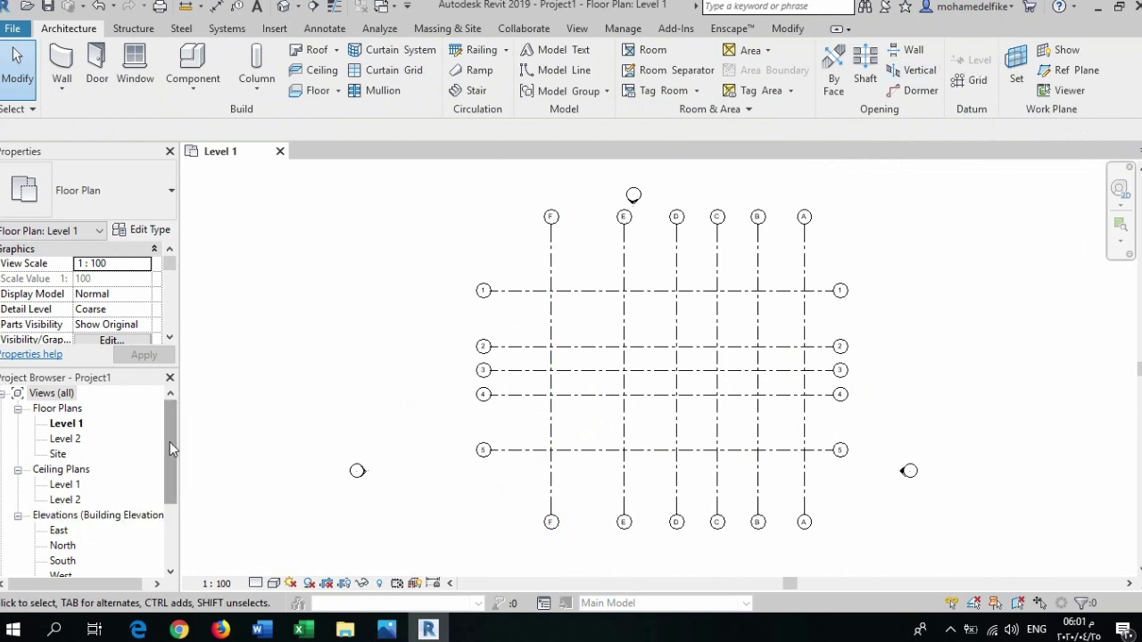
pyautogui.moveTo(170, 442); pyautogui.dragTo(169, 502)
pyautogui.click(150, 515)
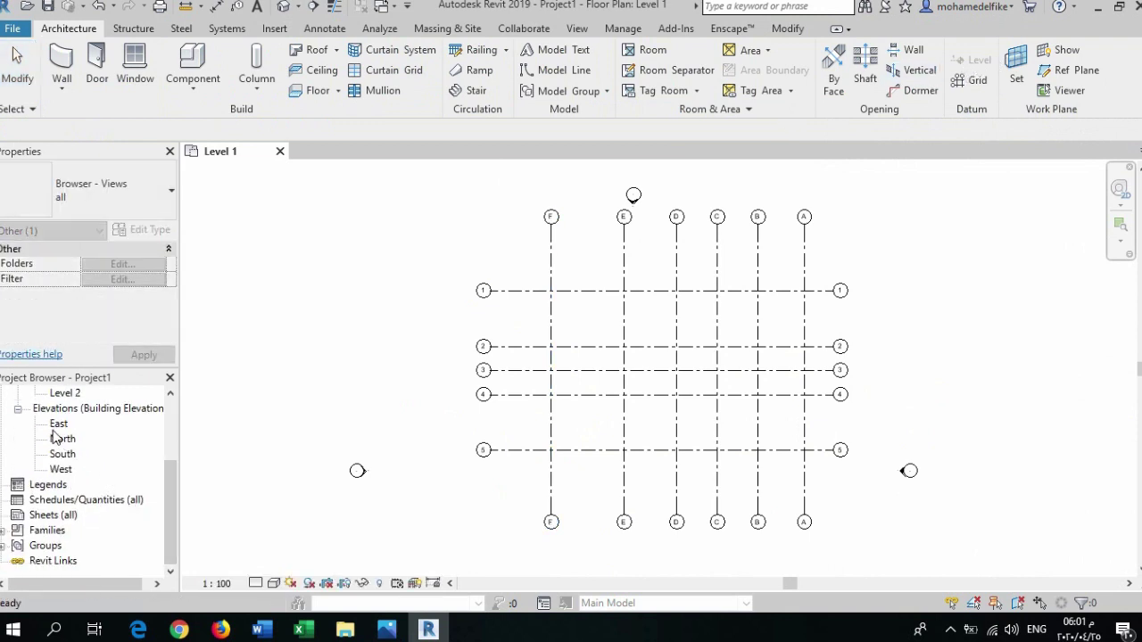
pyautogui.scroll(1, 54, 433)
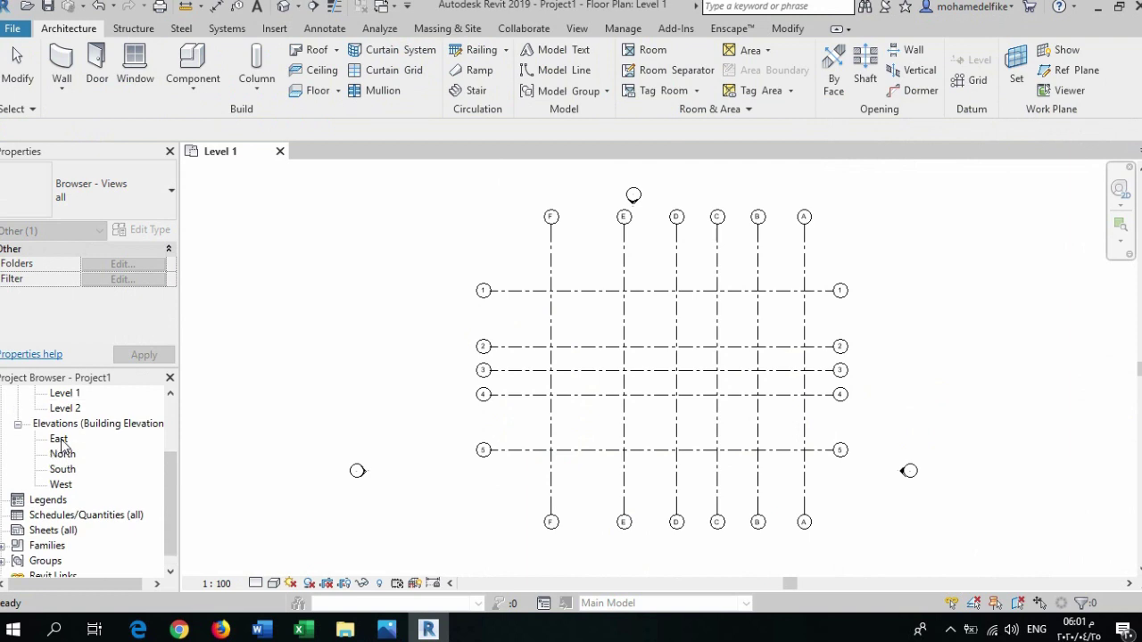
pyautogui.click(59, 440)
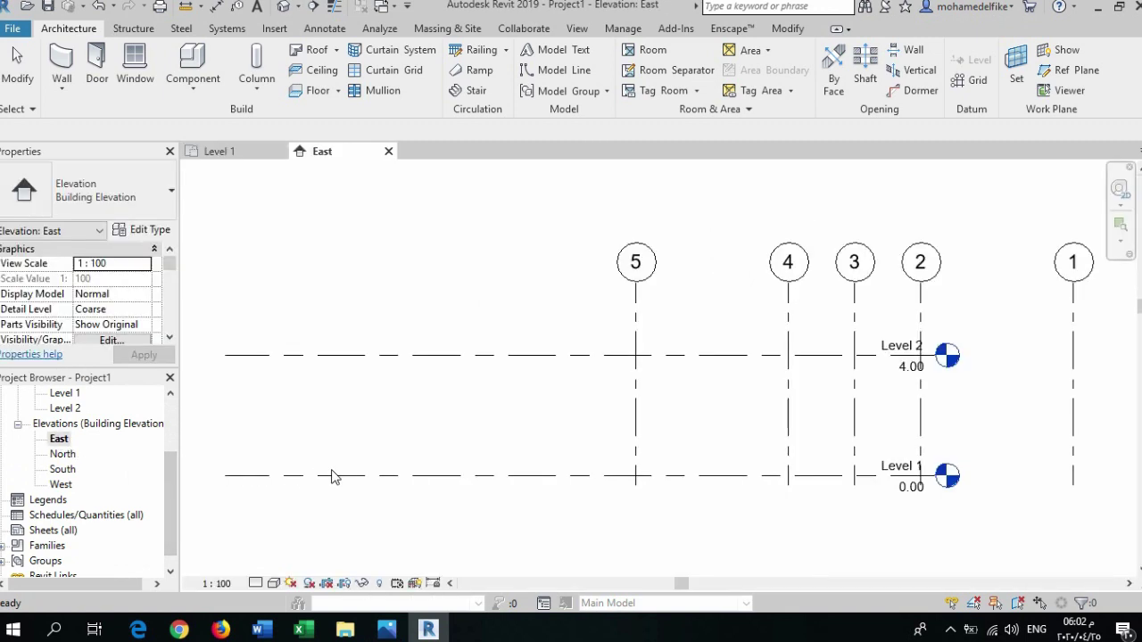
pyautogui.scroll(-2, 893, 373)
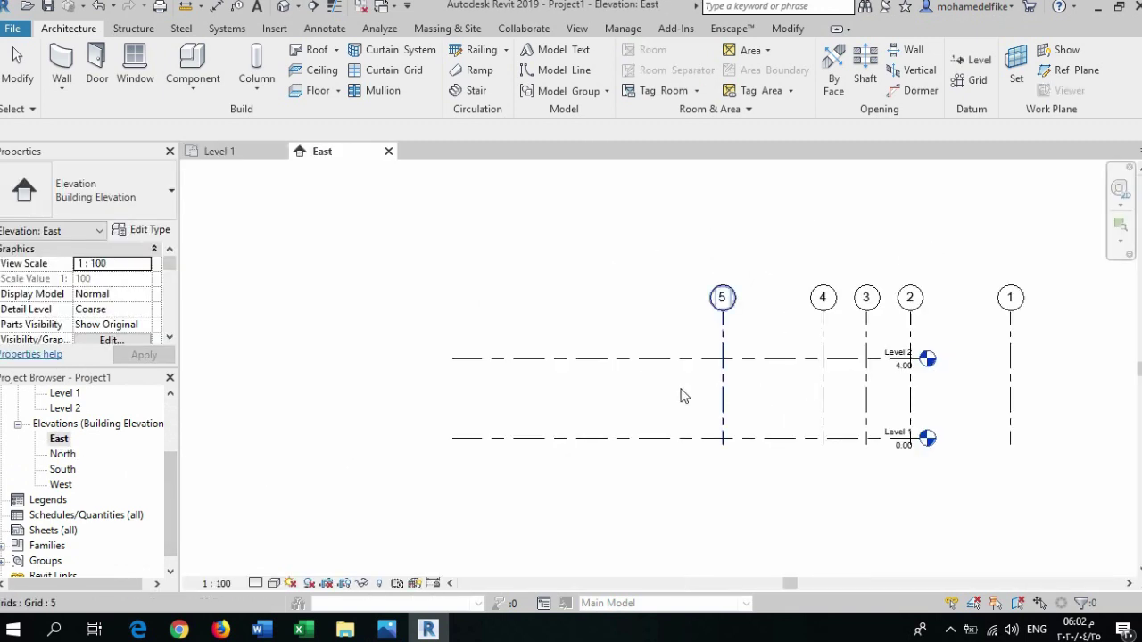
pyautogui.scroll(2, 648, 396)
pyautogui.moveTo(905, 438); pyautogui.dragTo(844, 452, button='middle')
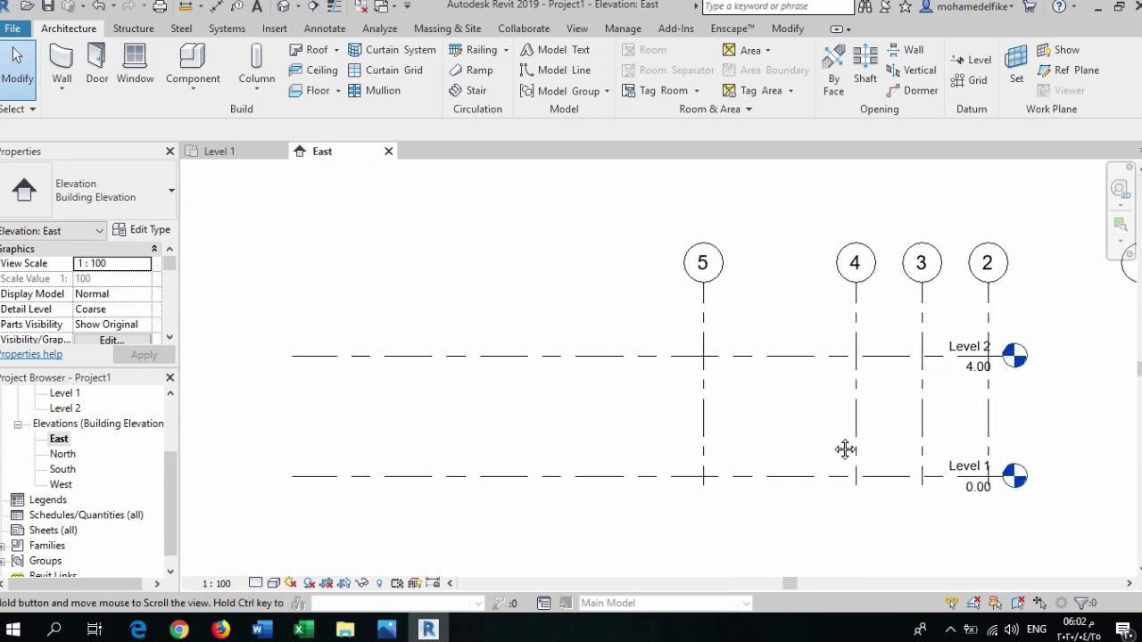
pyautogui.middleClick(639, 315)
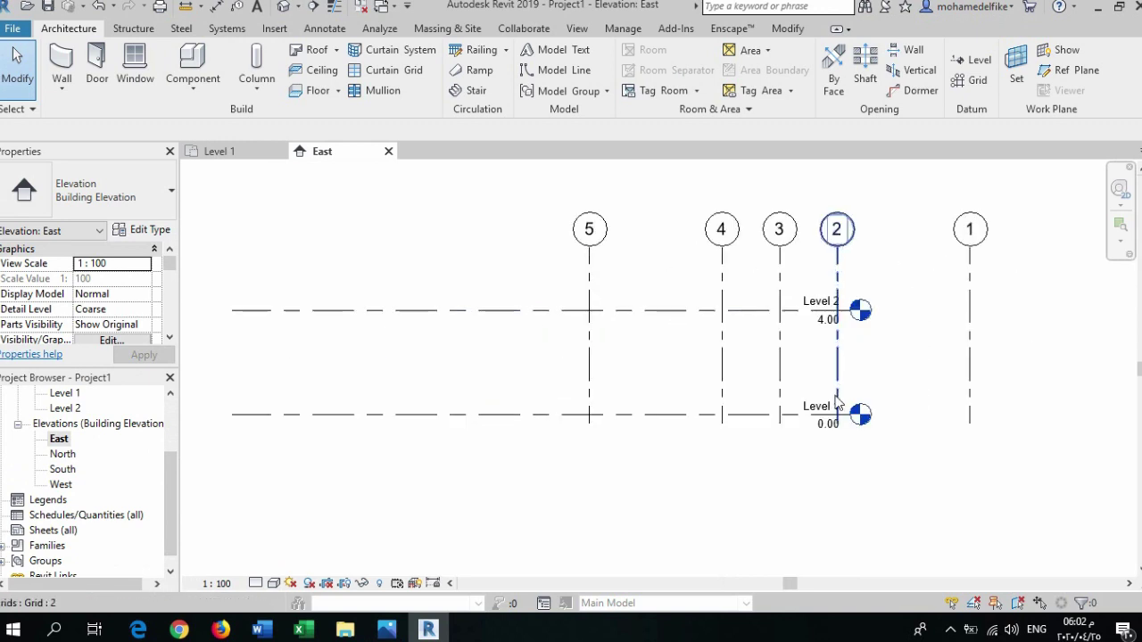
pyautogui.scroll(2, 837, 403)
# Rename the bottom level to 'zero' and agree to rename its matching views
pyautogui.doubleClick(809, 421)
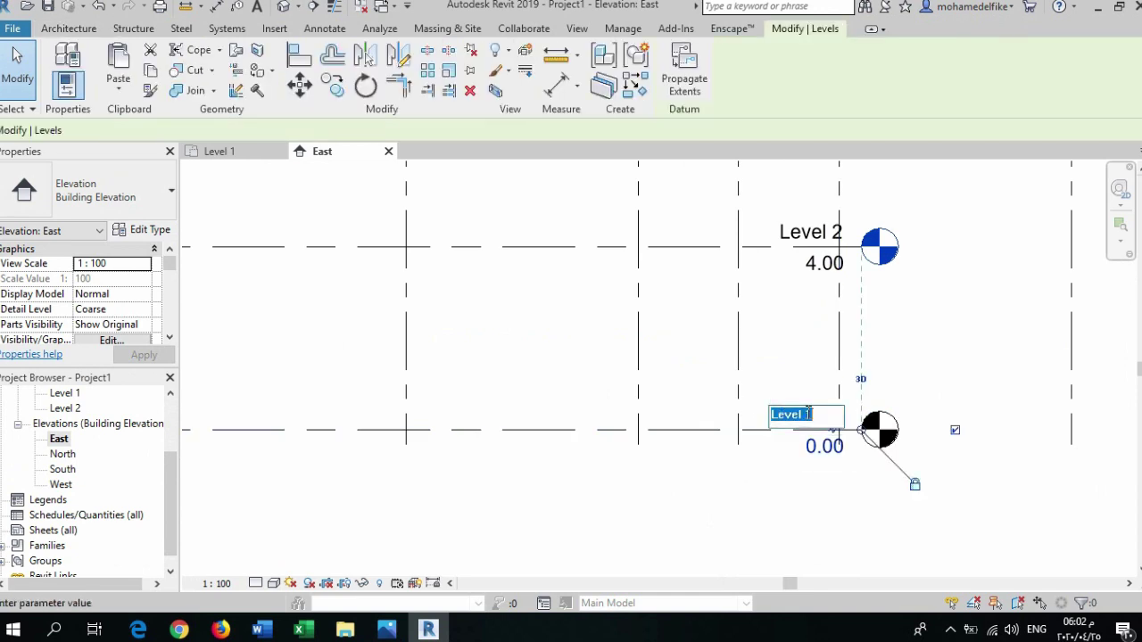
pyautogui.write('zero')
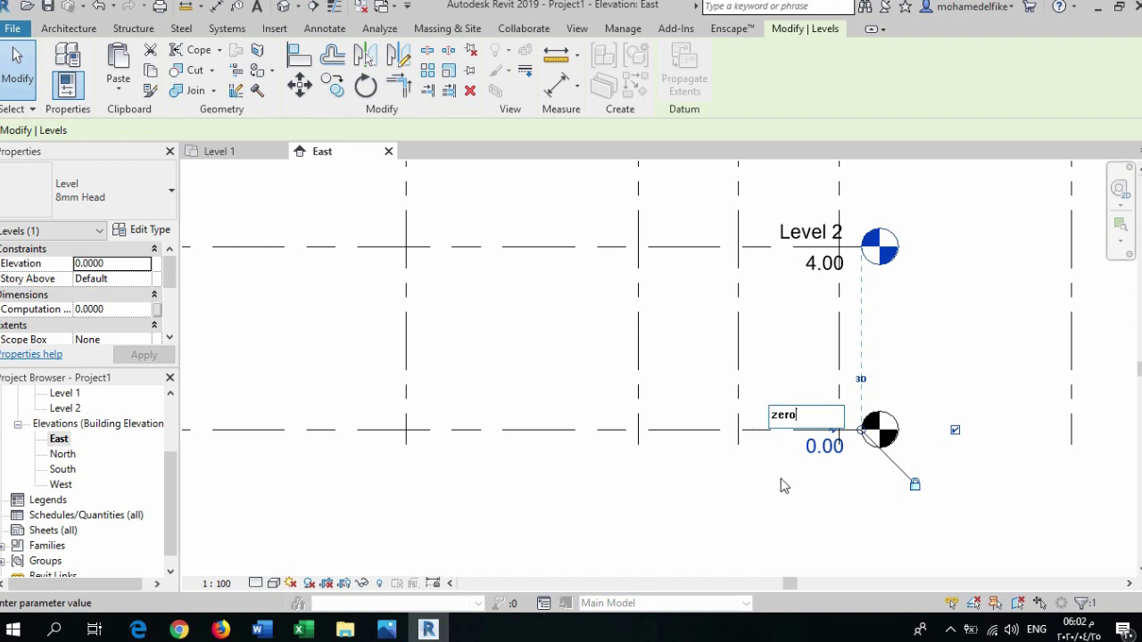
pyautogui.click(739, 441)
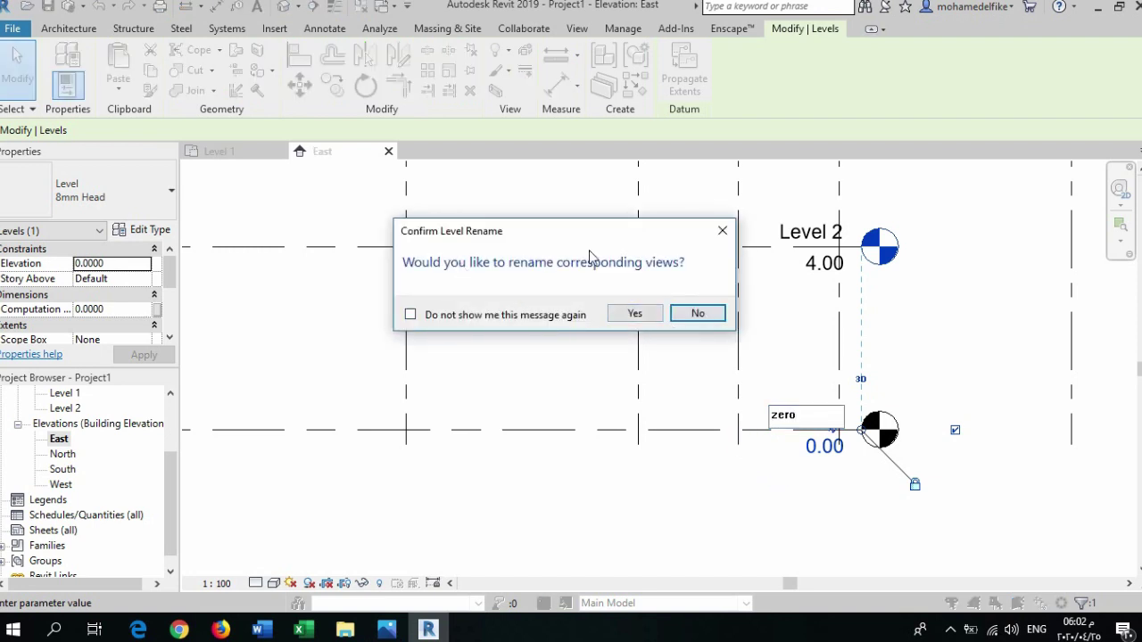
pyautogui.click(634, 314)
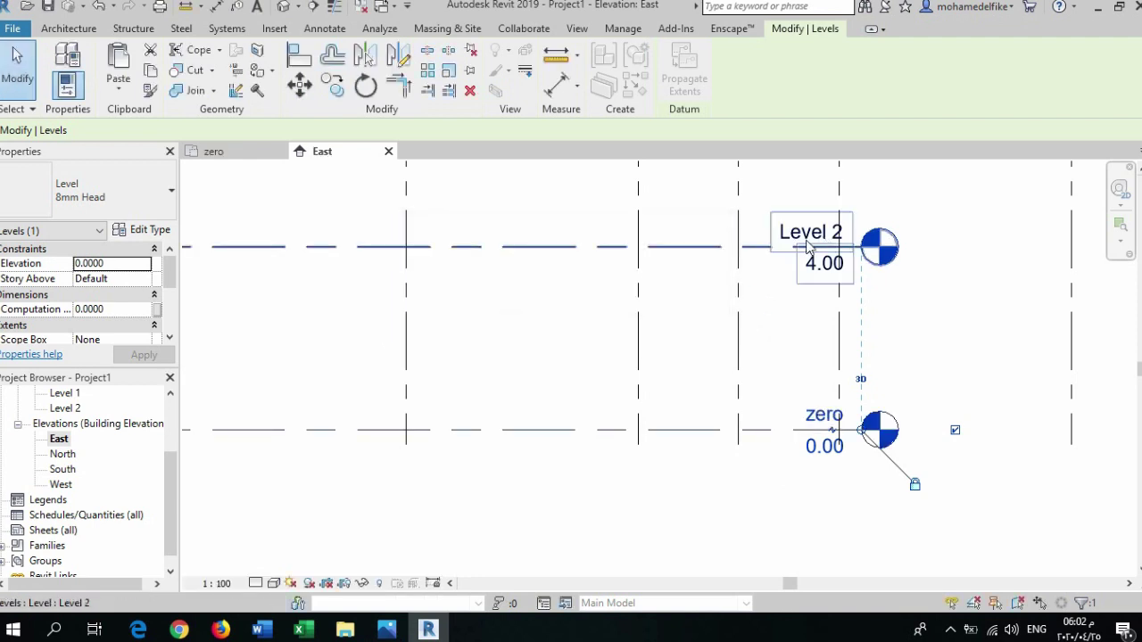
# Change Level 2's elevation to 1.20
pyautogui.click(830, 272)
pyautogui.click(828, 265)
pyautogui.moveTo(828, 265); pyautogui.dragTo(773, 265)
pyautogui.write('1.2')
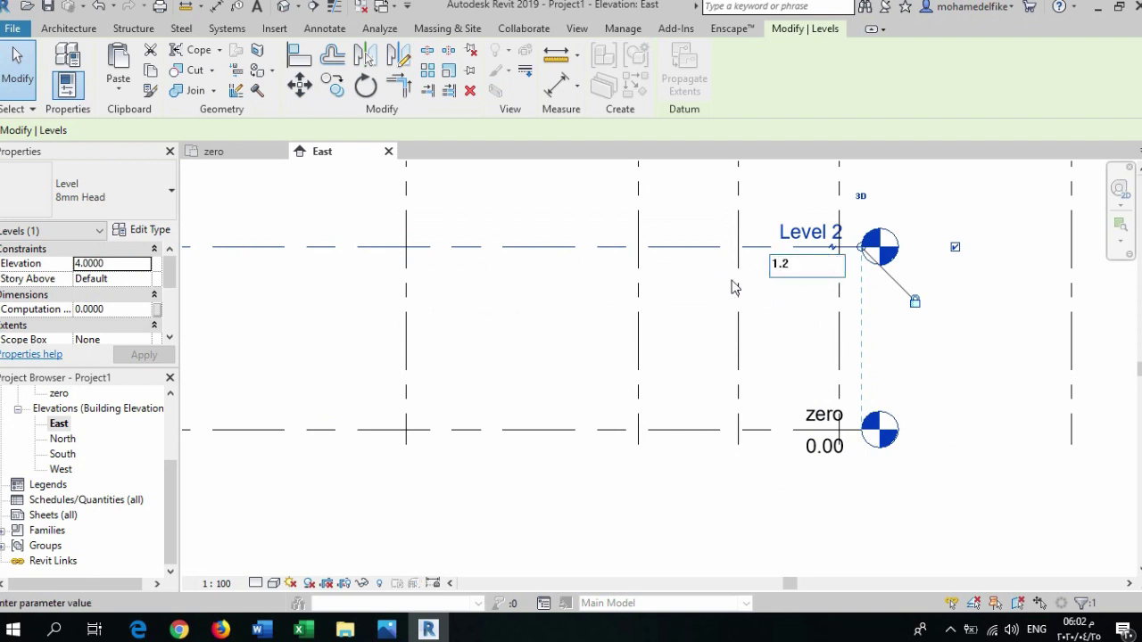
pyautogui.press('Return')
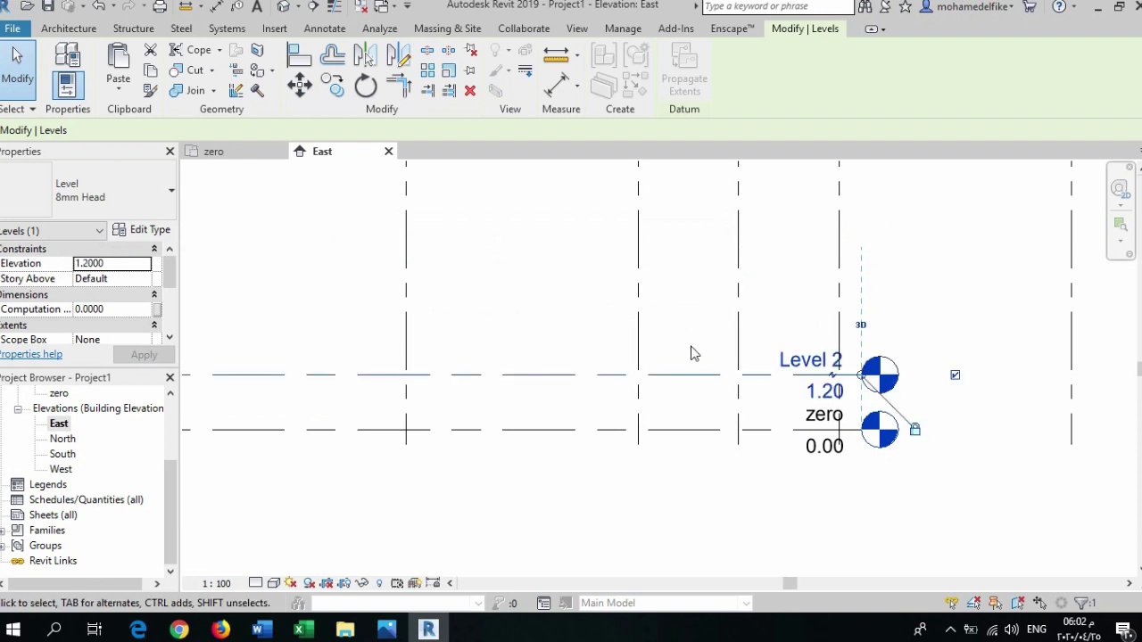
# Rename that level to 'Ground' and answer the view-rename prompt
pyautogui.click(806, 366)
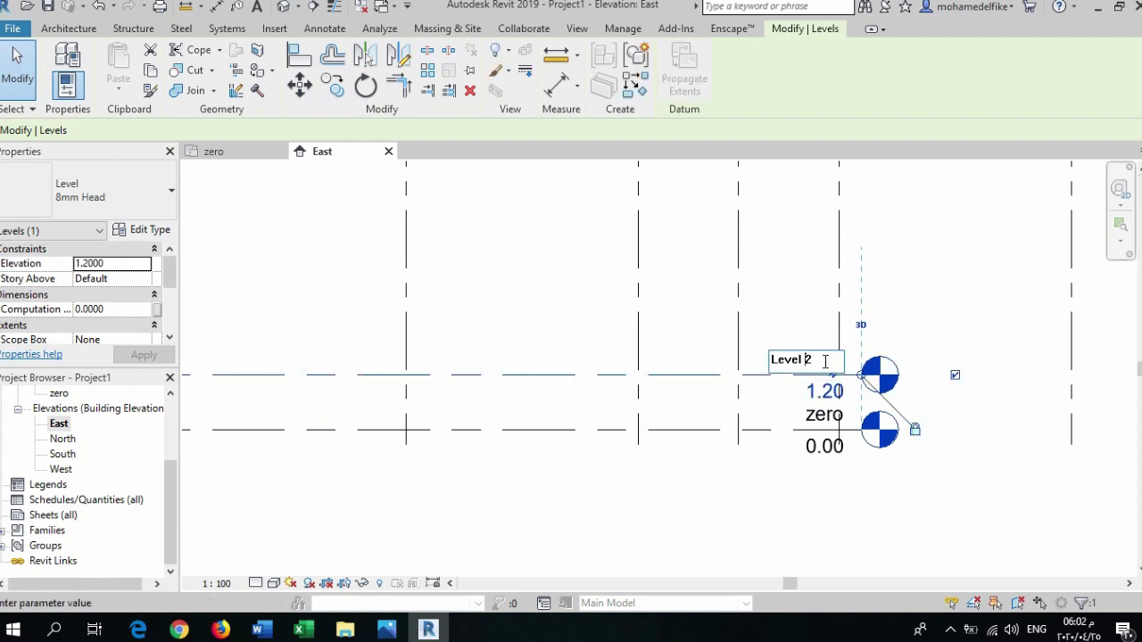
pyautogui.moveTo(812, 360); pyautogui.dragTo(757, 368)
pyautogui.write('Ground')
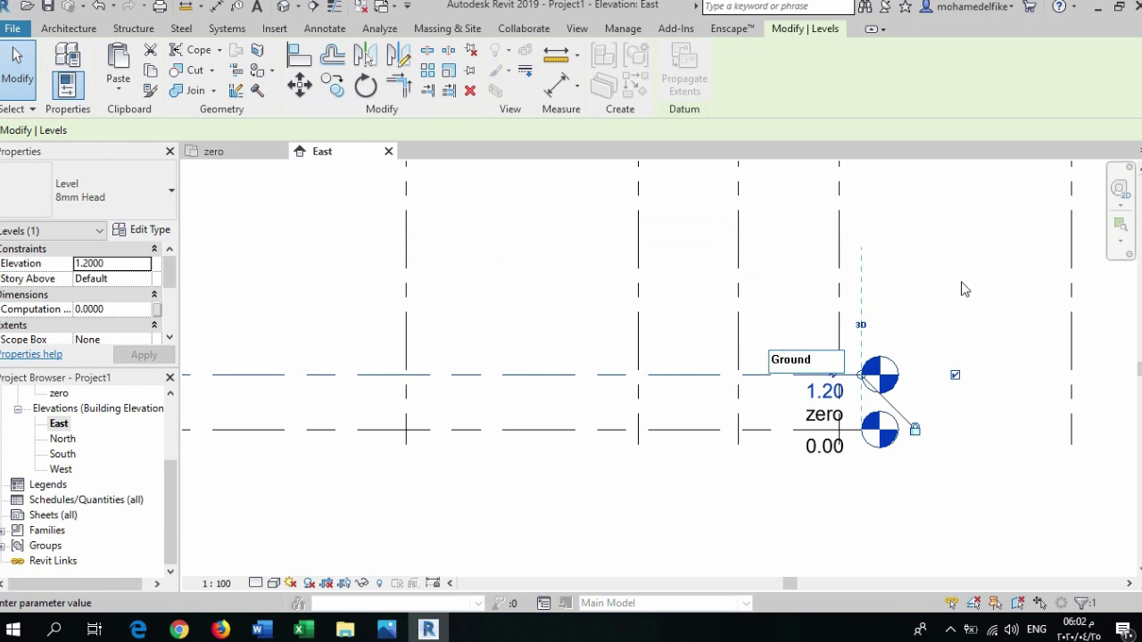
pyautogui.press('Return')
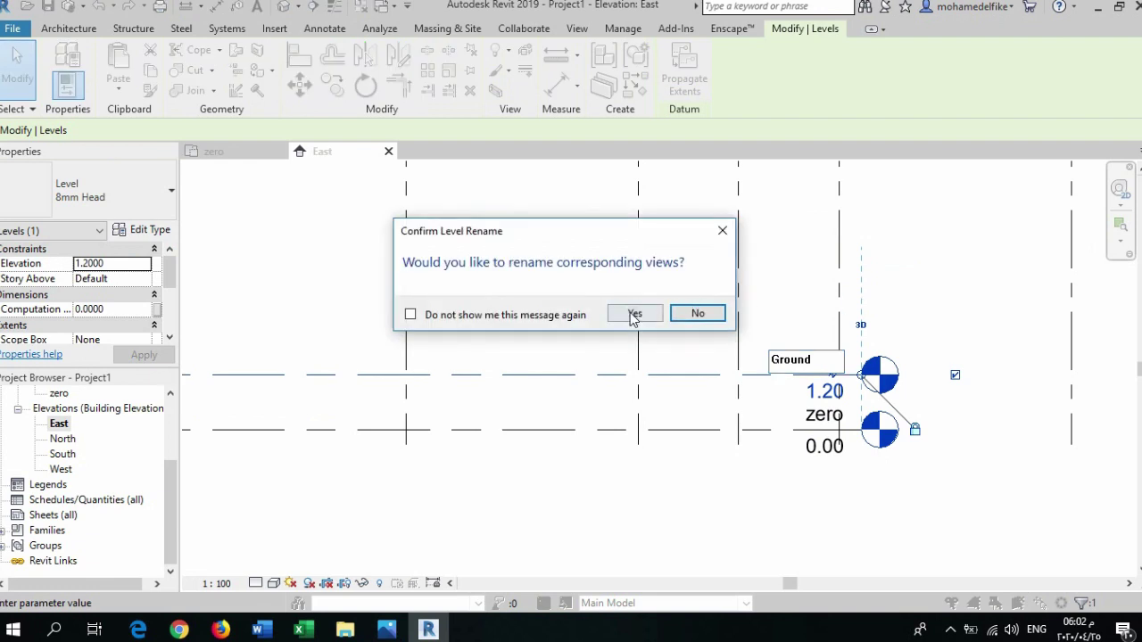
pyautogui.click(683, 317)
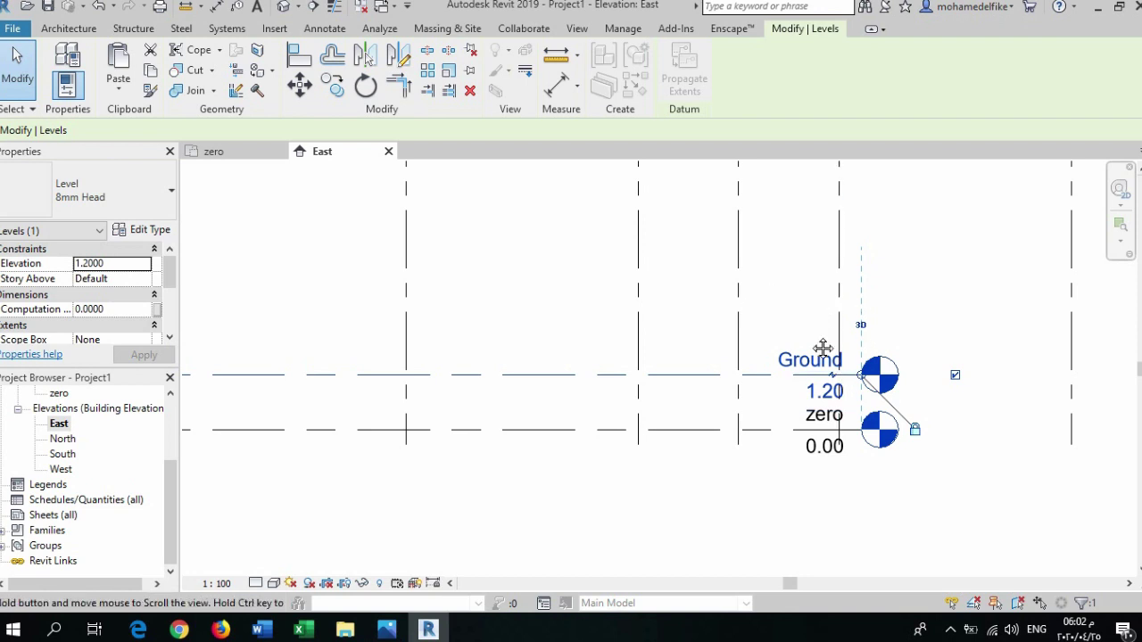
# Draw a new level 3.2 above Ground, at 4.40, running to grid 2
pyautogui.scroll(-2, 824, 353)
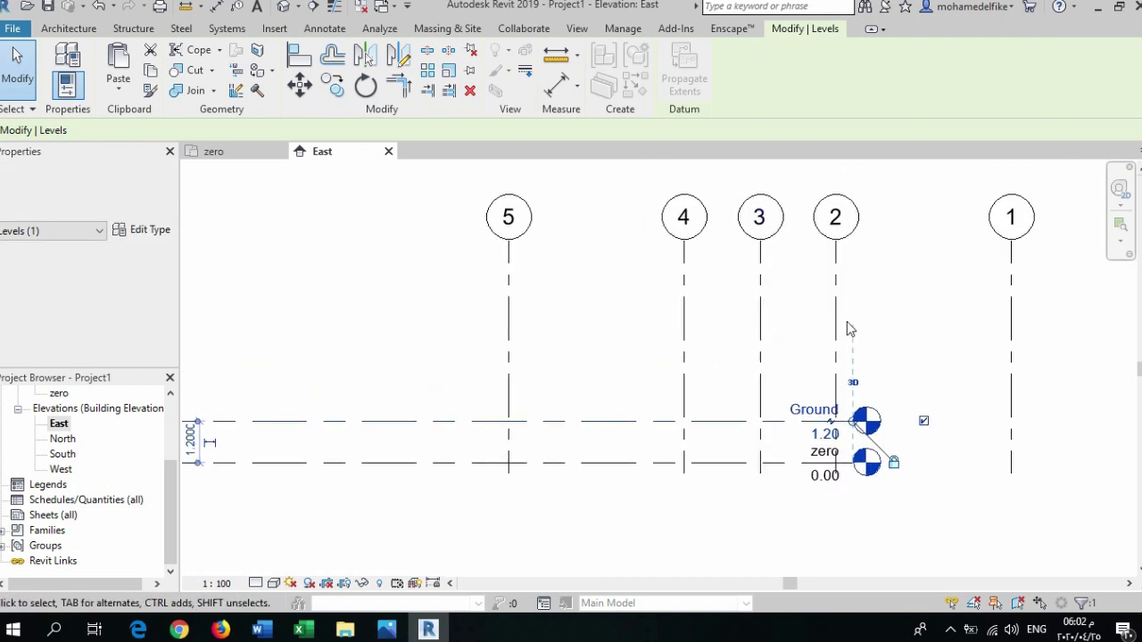
pyautogui.scroll(-1, 632, 233)
pyautogui.moveTo(632, 233); pyautogui.dragTo(694, 329, button='middle')
pyautogui.scroll(-1, 694, 329)
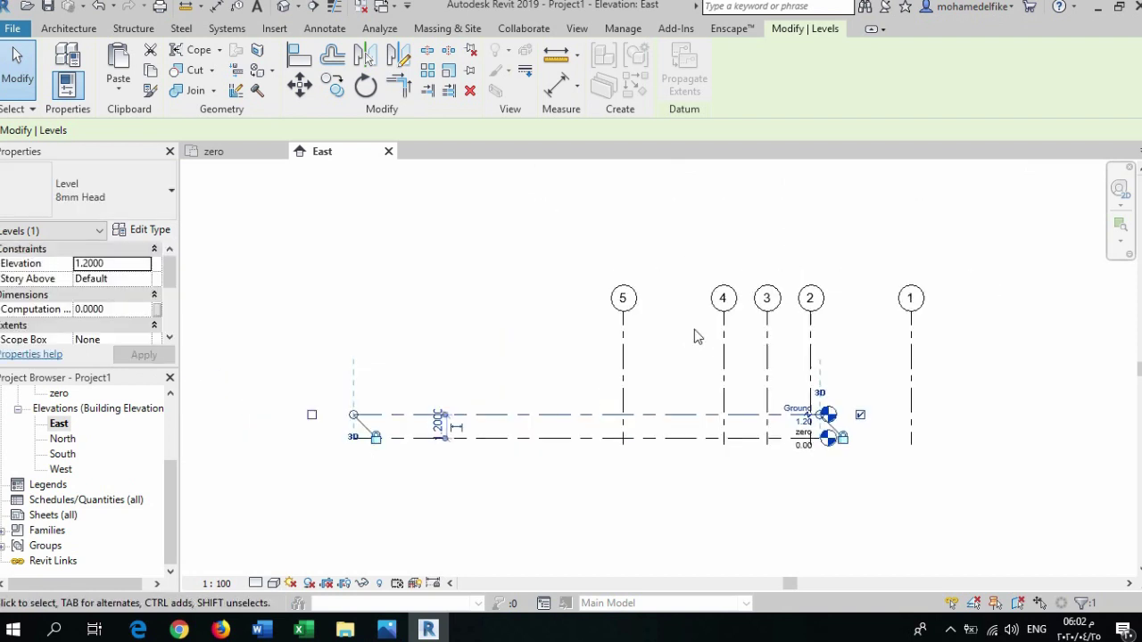
pyautogui.click(80, 27)
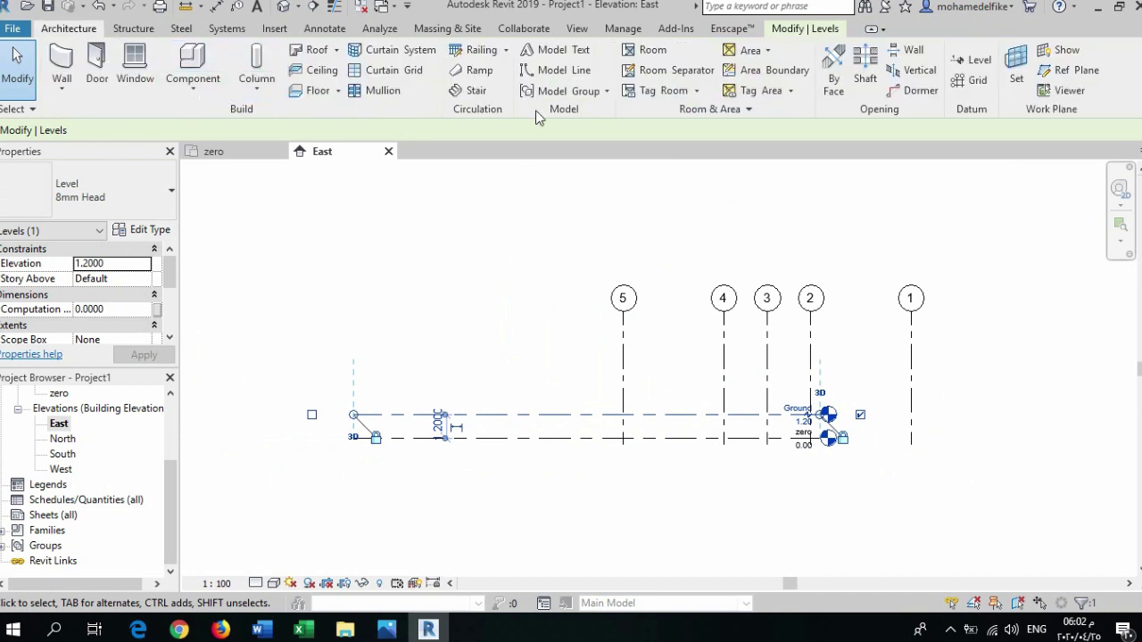
pyautogui.click(976, 61)
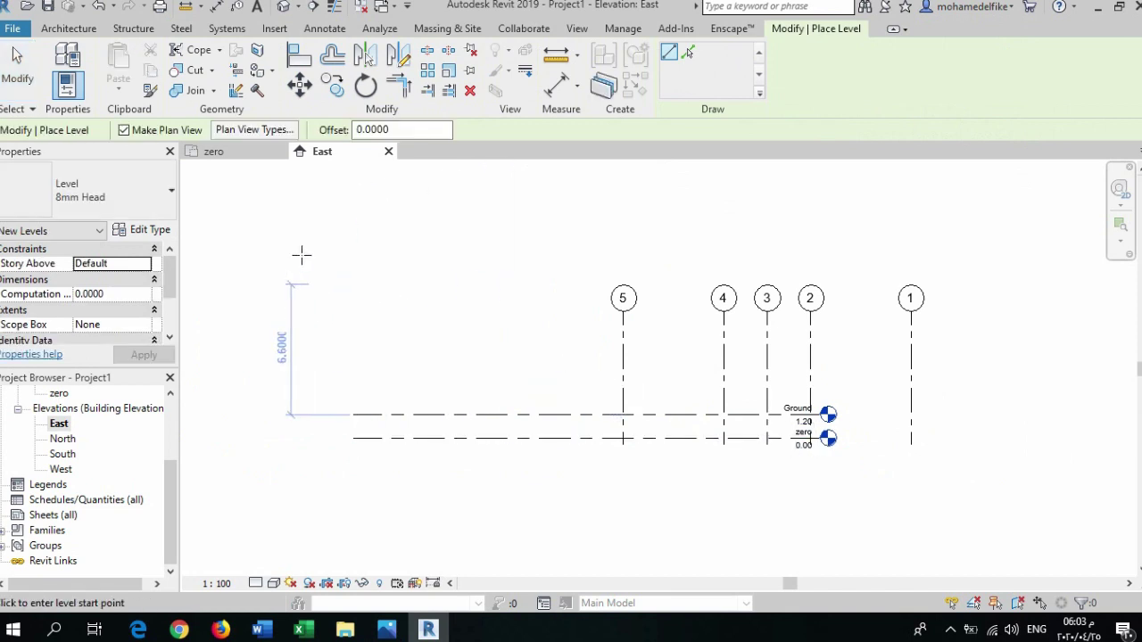
pyautogui.click(401, 131)
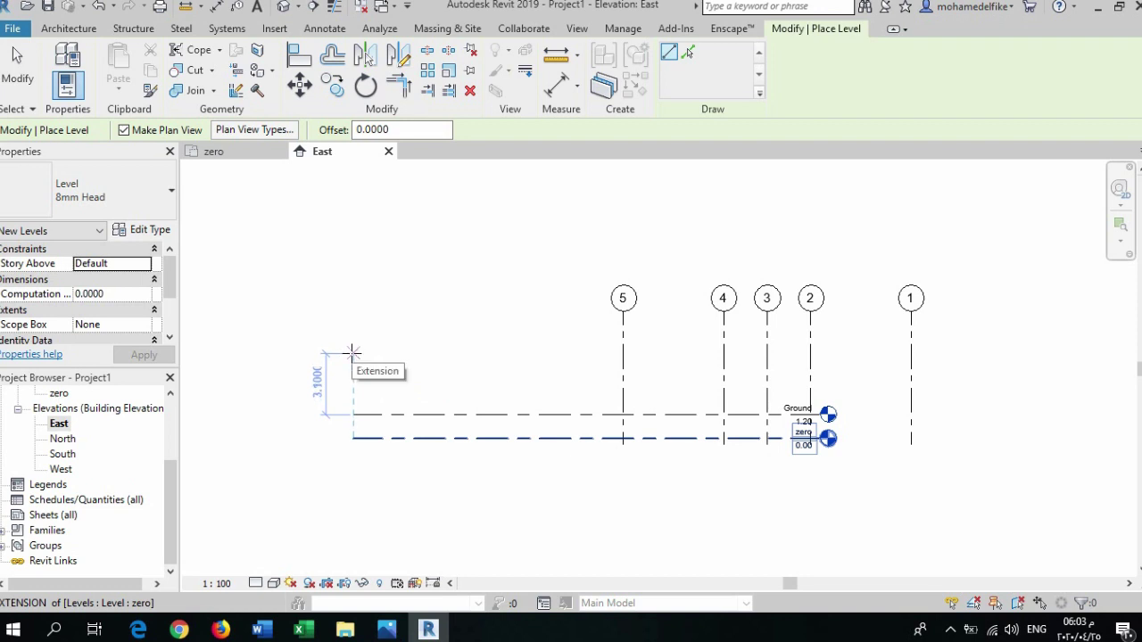
pyautogui.write('3.2')
pyautogui.press('Return')
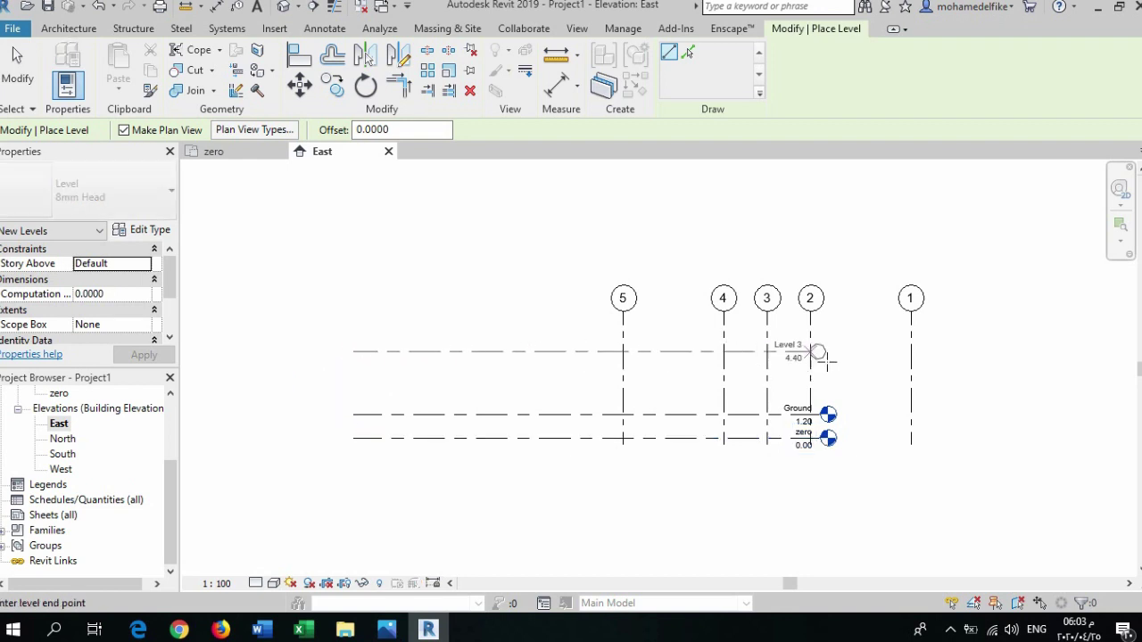
pyautogui.click(829, 353)
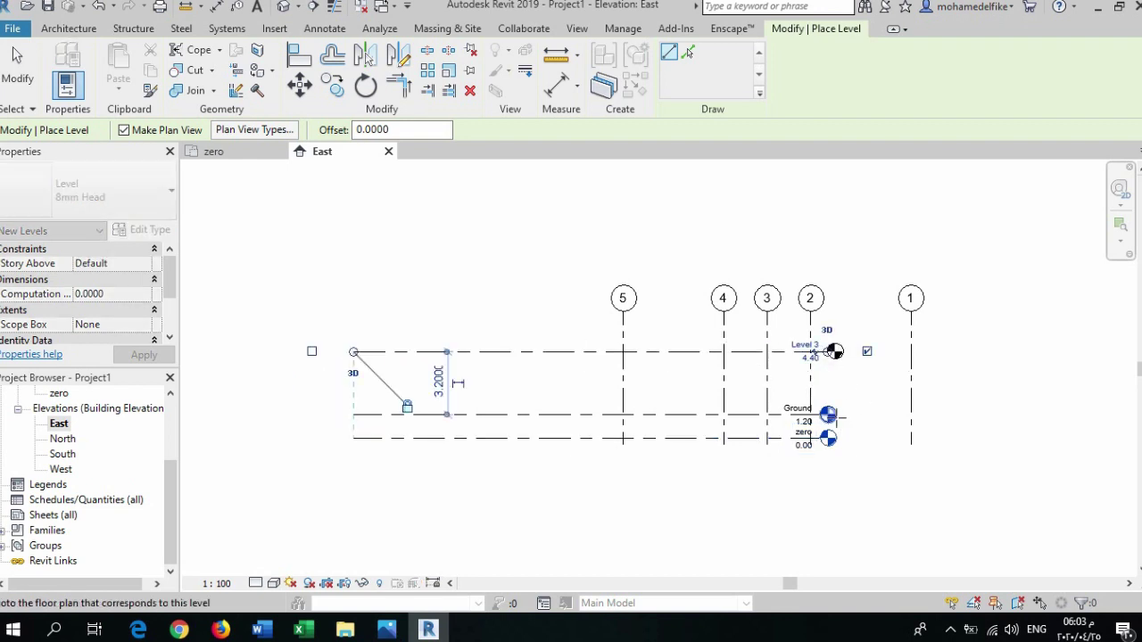
# End level placement and start editing the new level's name
pyautogui.scroll(2, 830, 348)
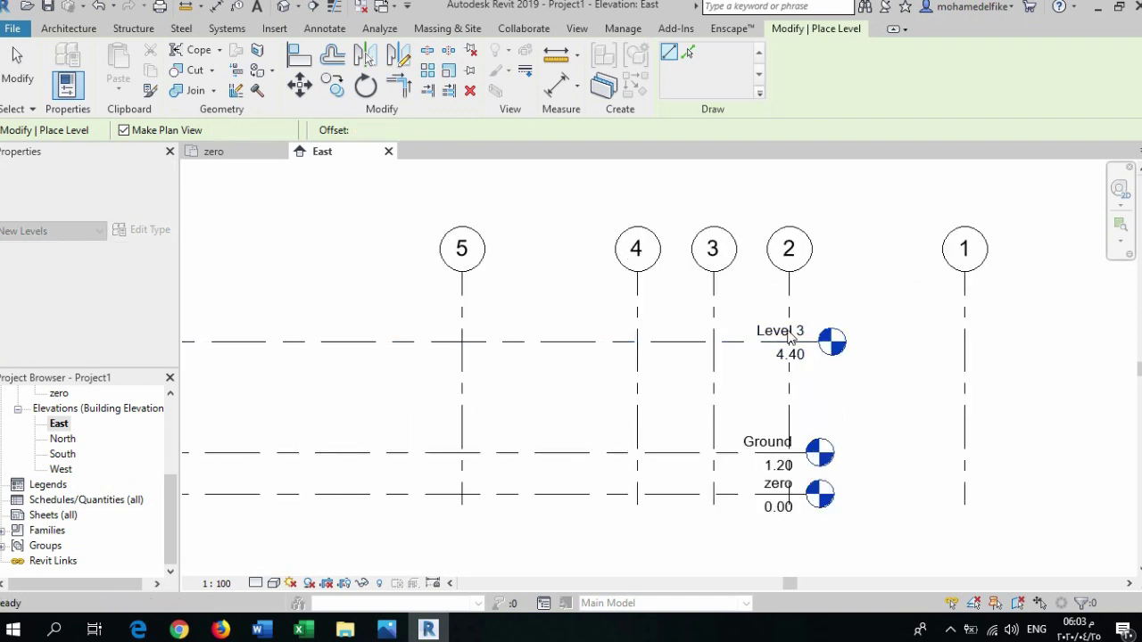
pyautogui.scroll(1, 790, 344)
pyautogui.press('Escape')
pyautogui.press('Escape')
pyautogui.doubleClick(754, 337)
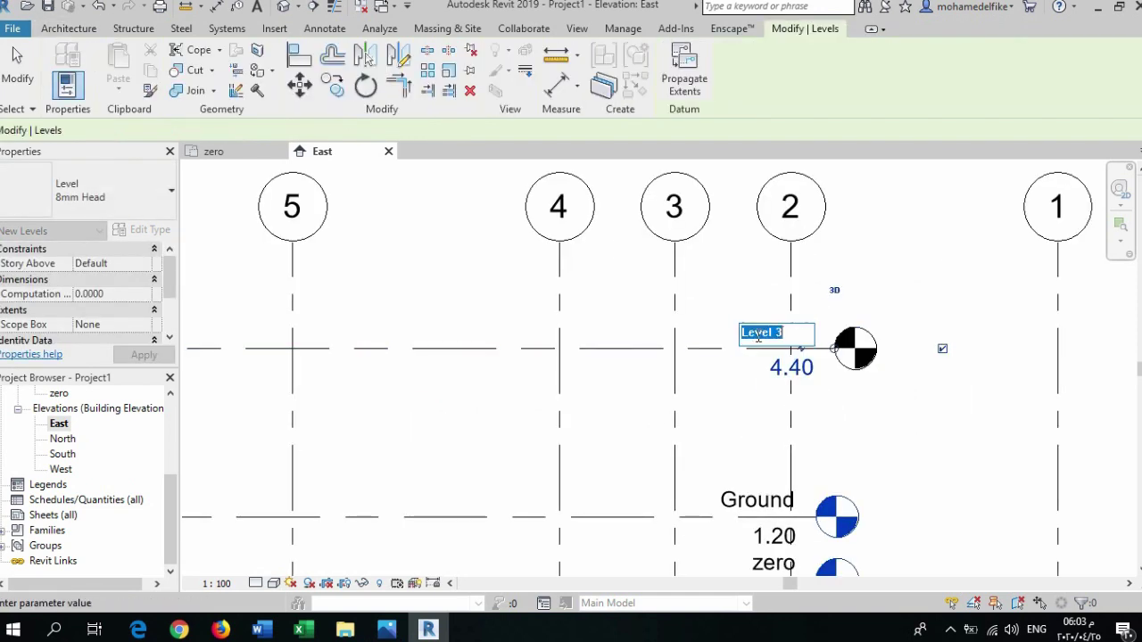
pyautogui.doubleClick(781, 333)
# Name the new level 'Level 1' without renaming the matching views
pyautogui.write('1')
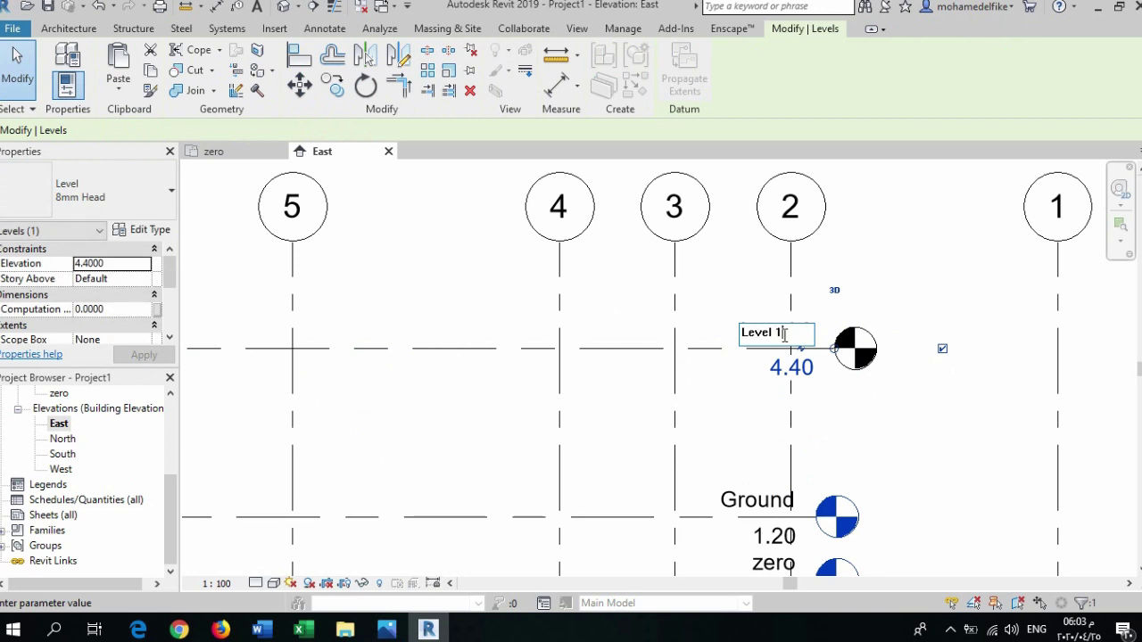
pyautogui.press('Return')
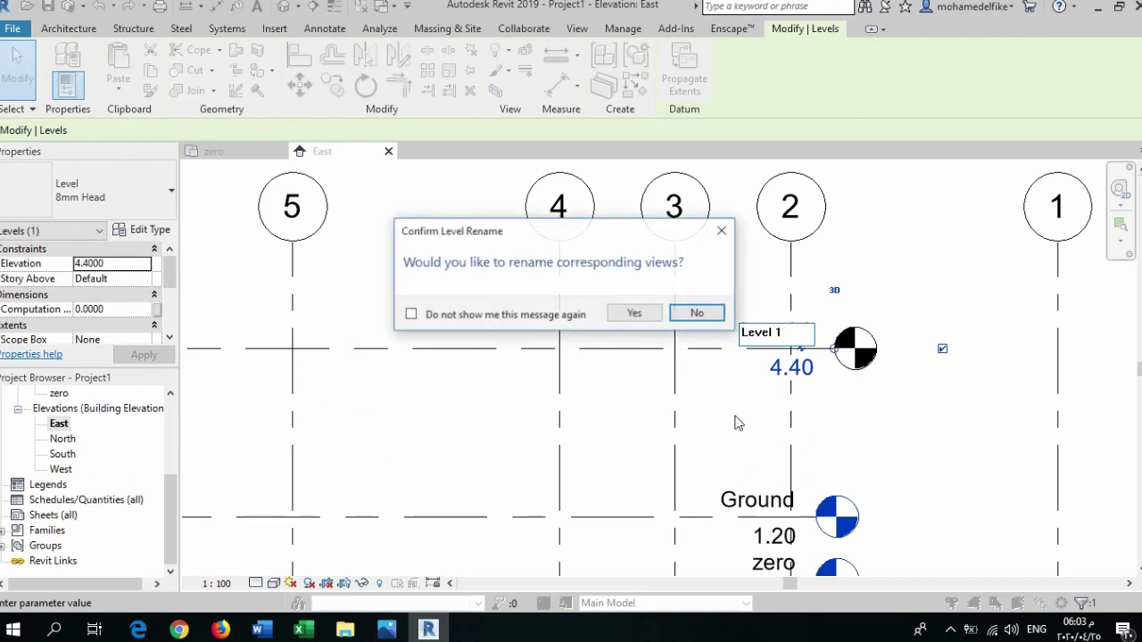
pyautogui.press('Return')
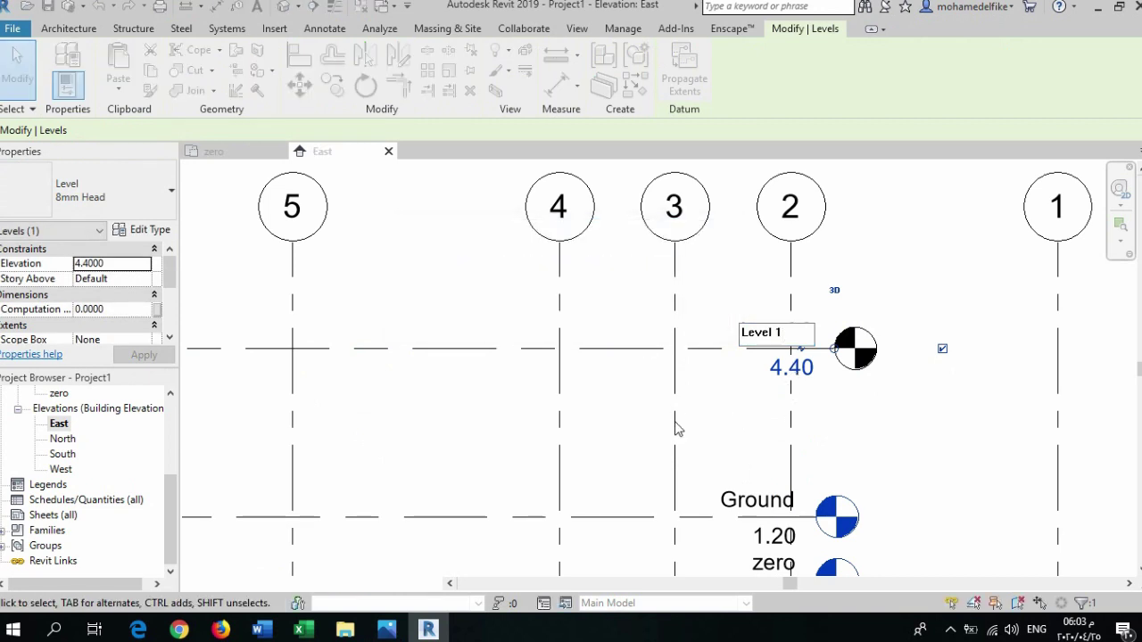
# Select the Level 1 line
pyautogui.scroll(-2, 675, 429)
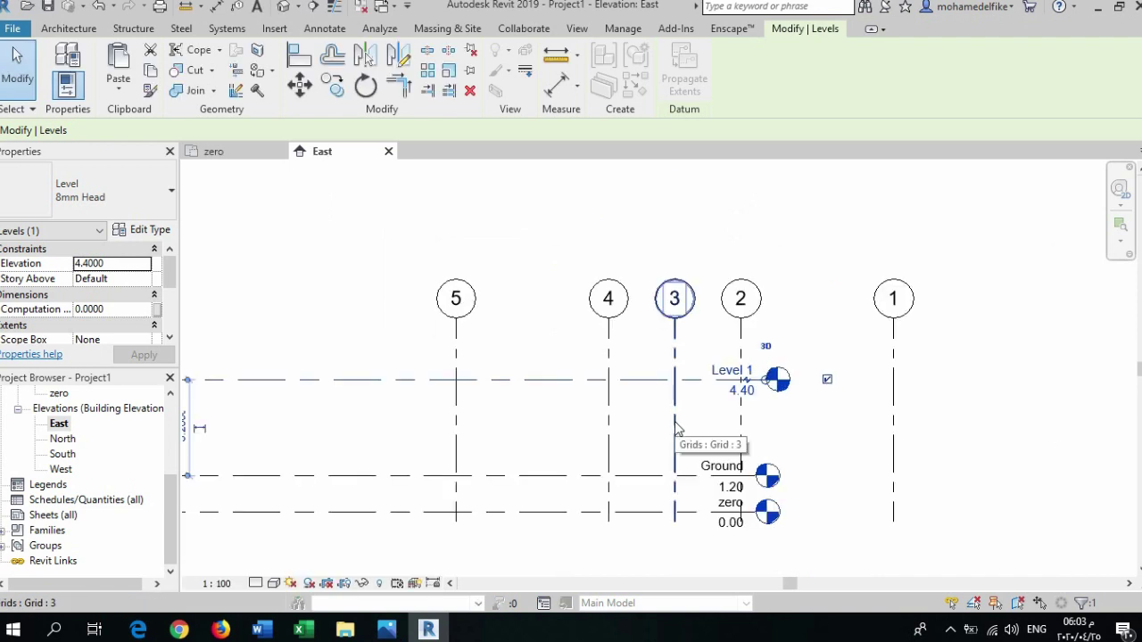
pyautogui.click(806, 250)
pyautogui.scroll(-2, 714, 287)
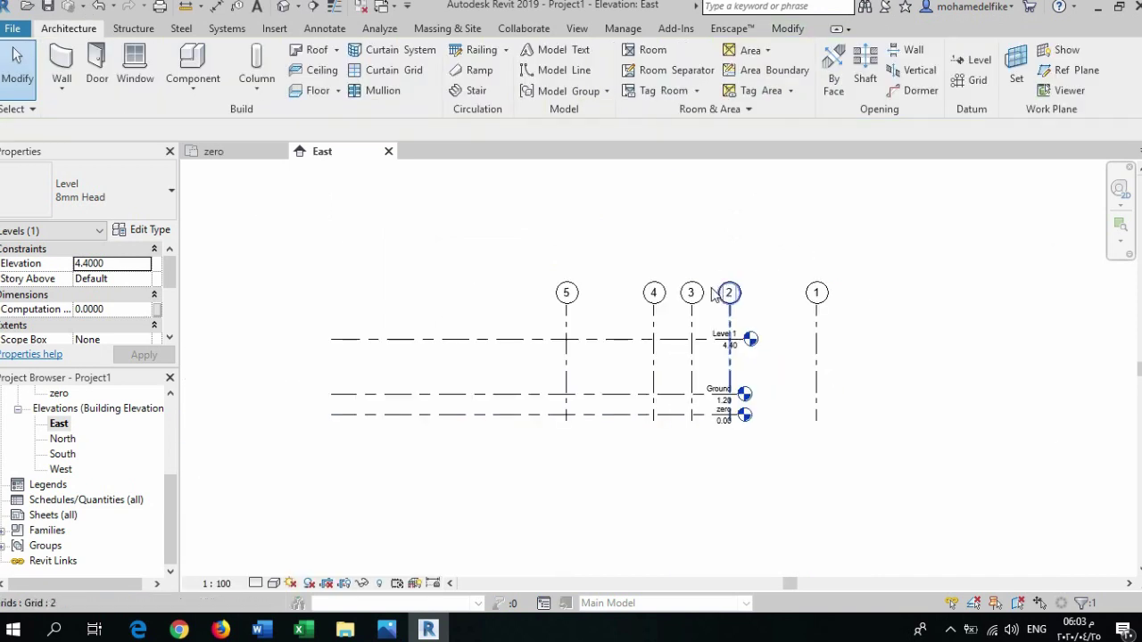
pyautogui.click(492, 340)
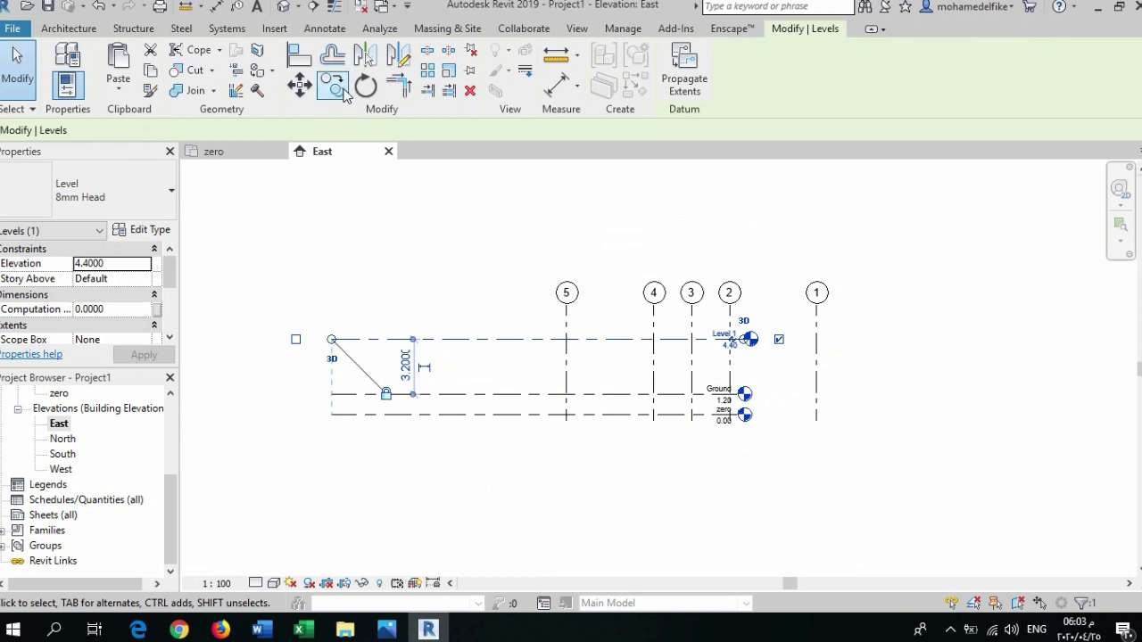
pyautogui.click(72, 29)
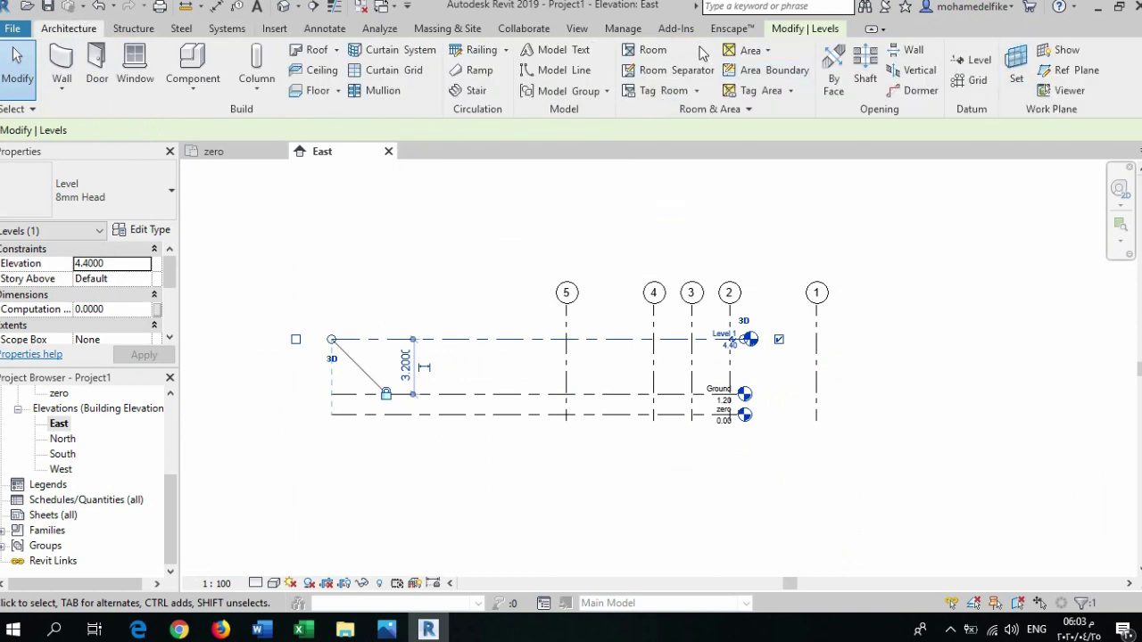
pyautogui.click(806, 28)
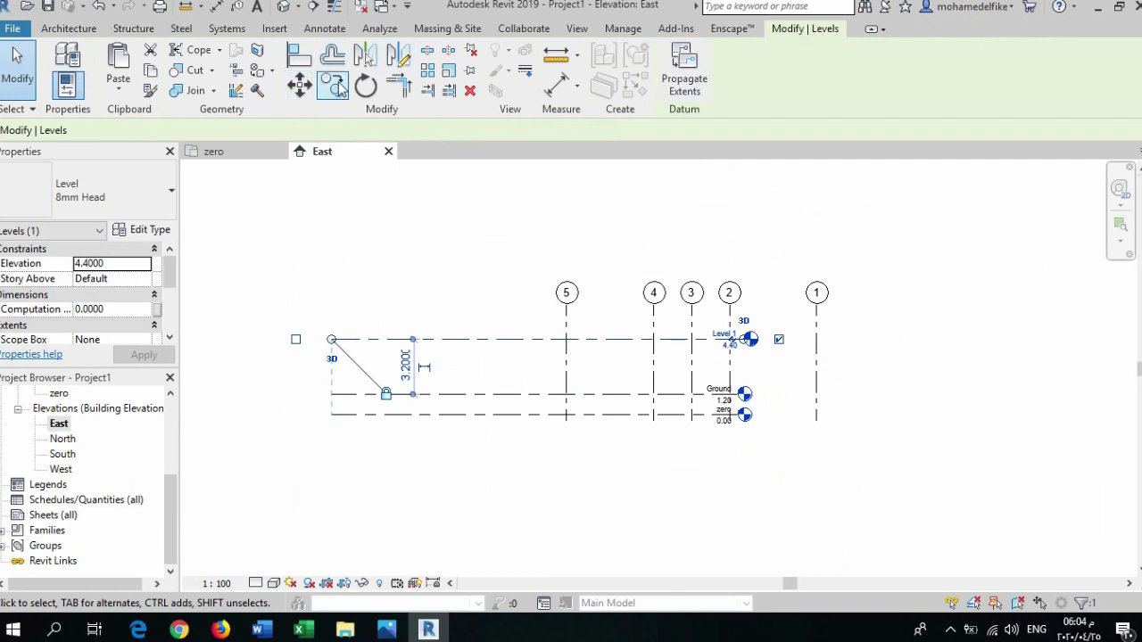
# Copy Level 1 upward twice at 3.2 spacing, creating levels at 7.80 and 10.80
pyautogui.click(299, 85)
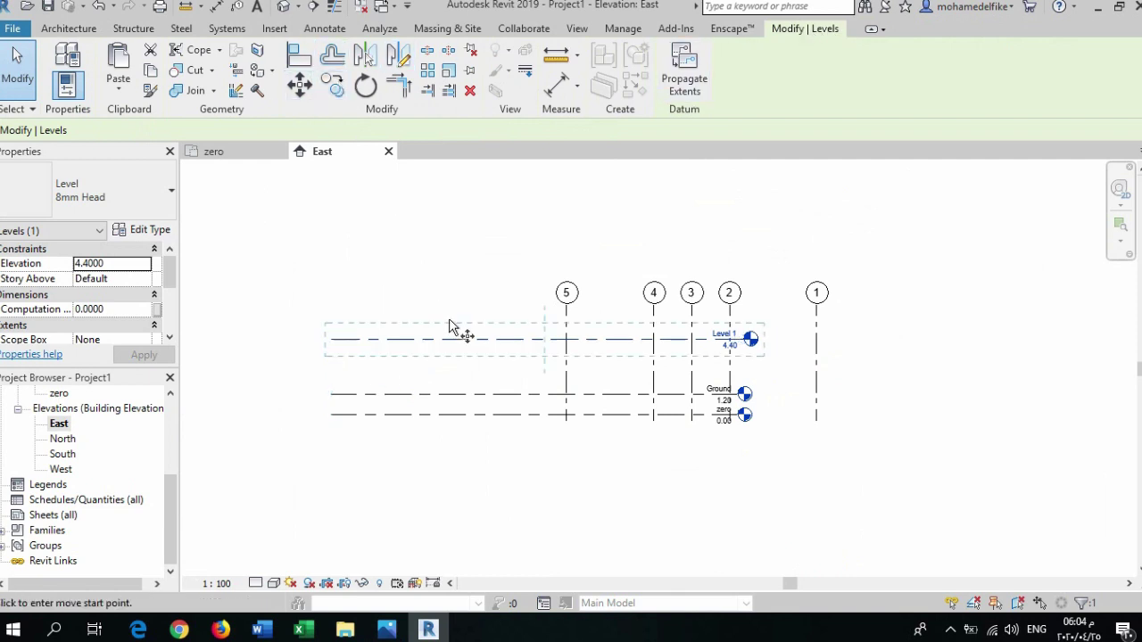
pyautogui.press('c')
pyautogui.press('o')
pyautogui.click(331, 340)
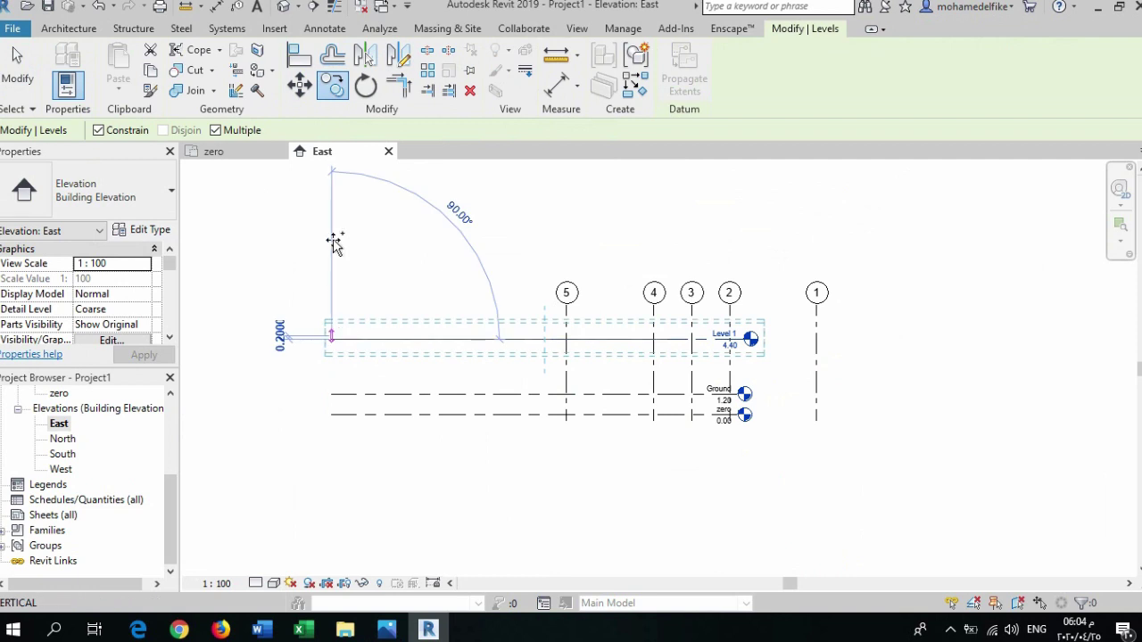
pyautogui.write('3.2')
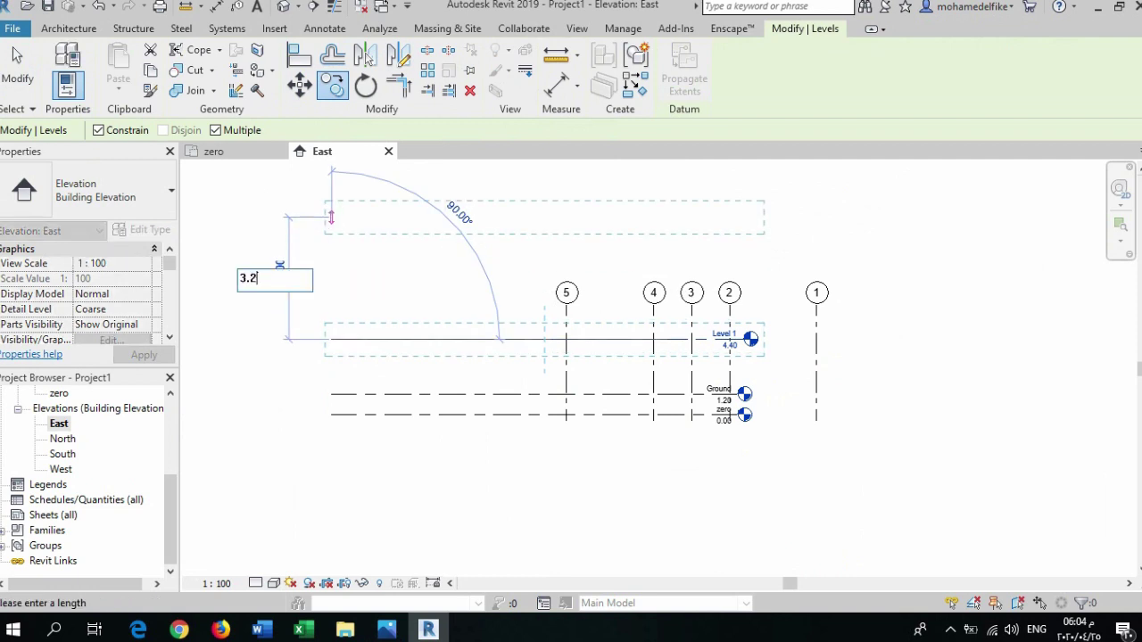
pyautogui.press('Return')
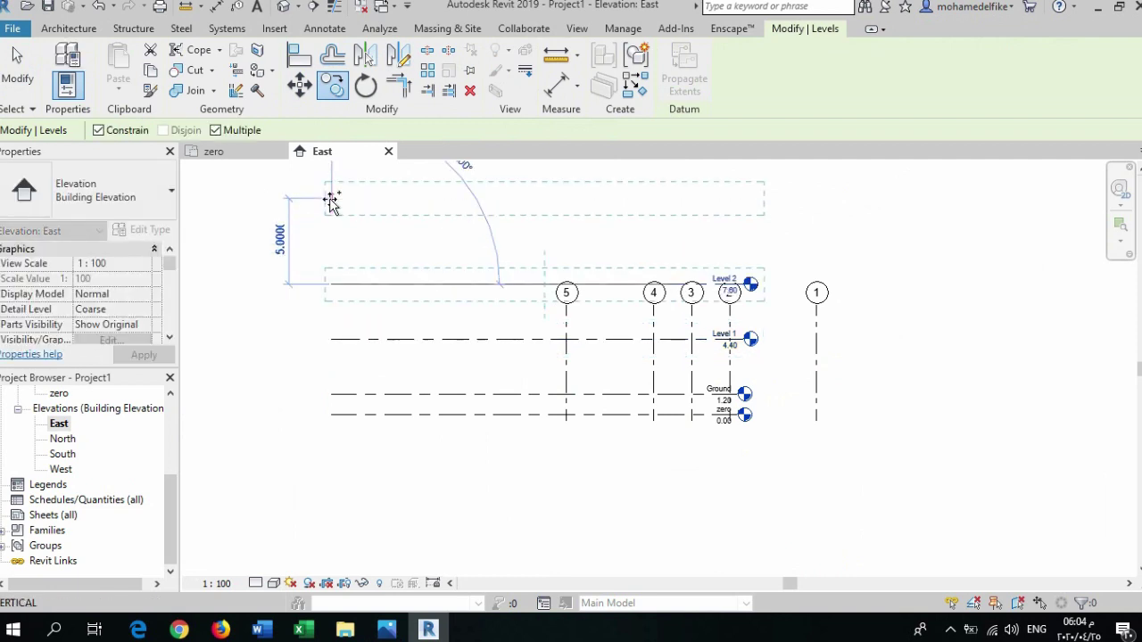
pyautogui.write('3.2')
pyautogui.press('Return')
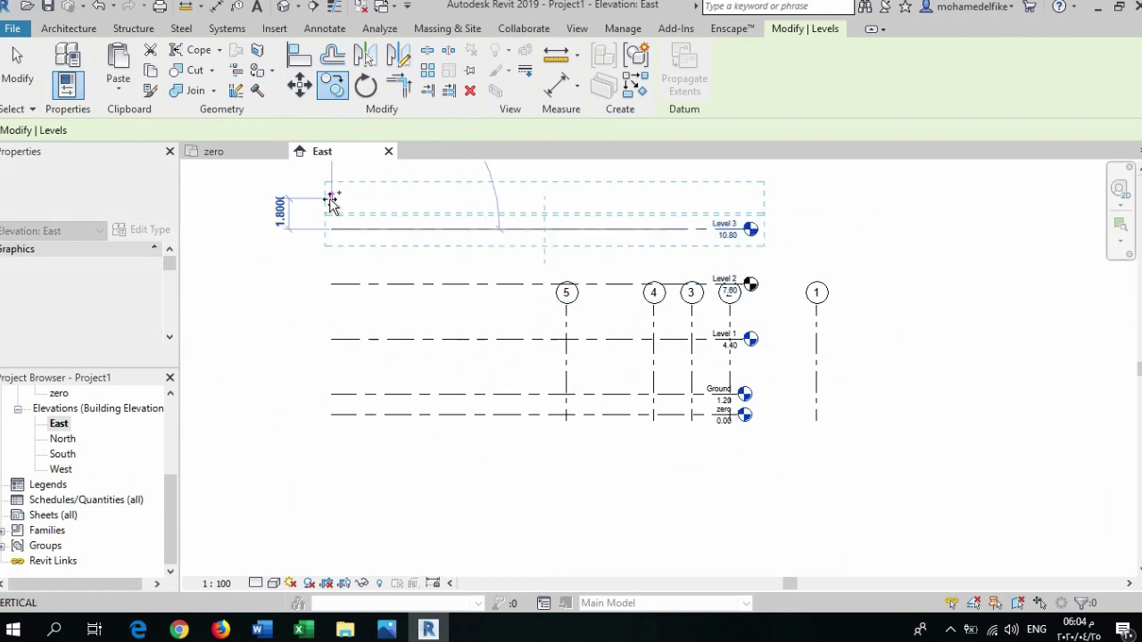
pyautogui.press('Escape')
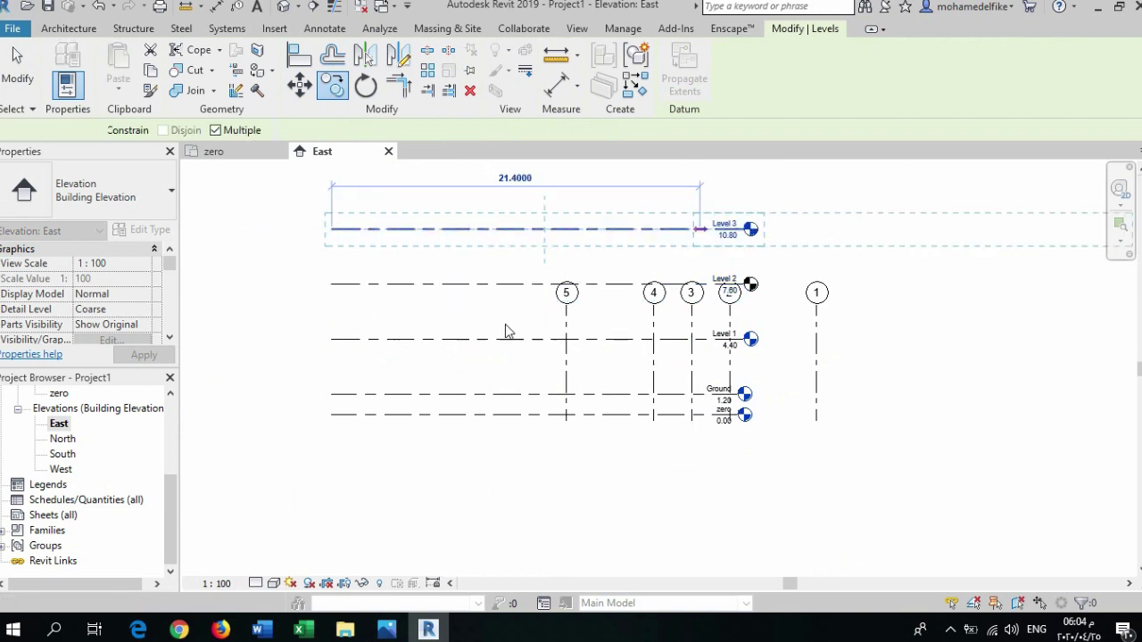
pyautogui.press('Escape')
# Drag grid 5's top end above Level 3 so grids 1–5 all extend past it
pyautogui.click(567, 327)
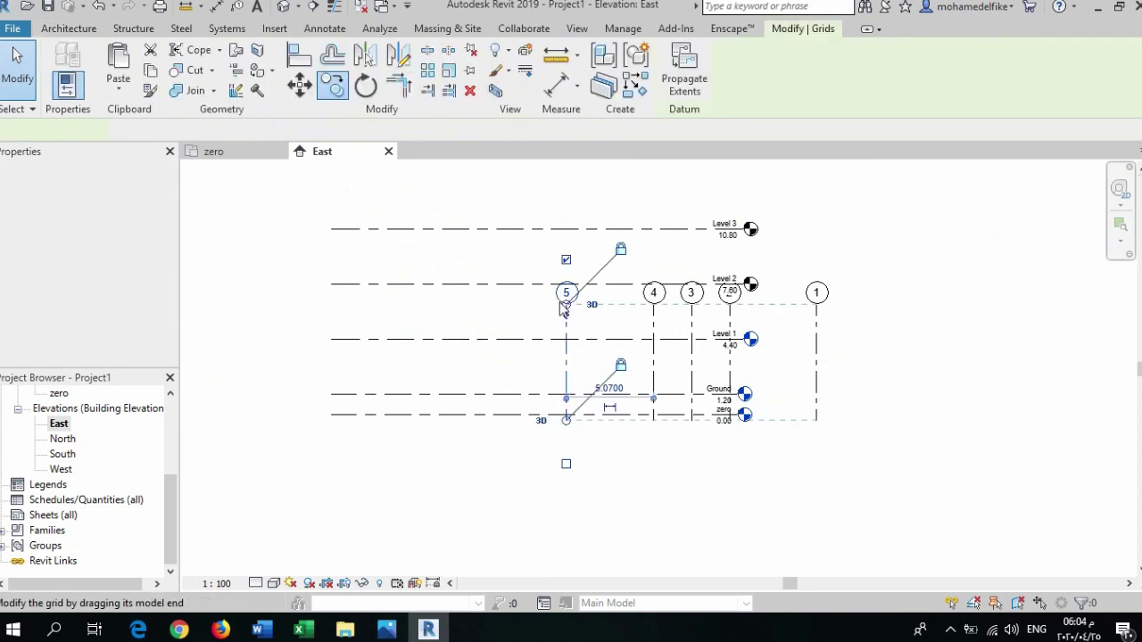
pyautogui.moveTo(568, 310); pyautogui.dragTo(580, 195)
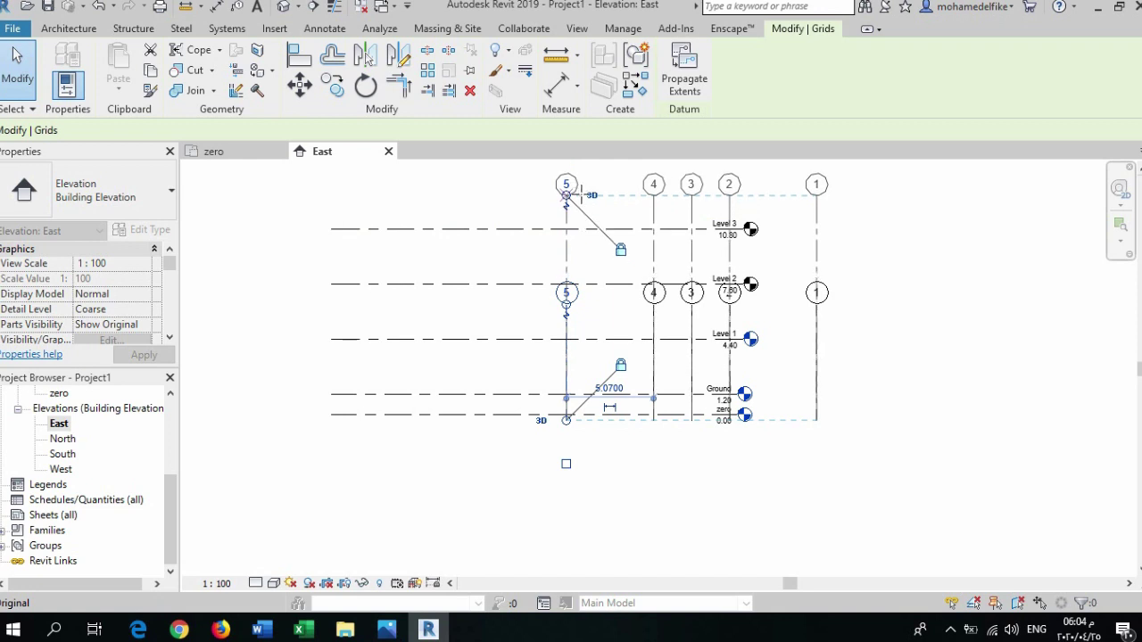
pyautogui.click(688, 472)
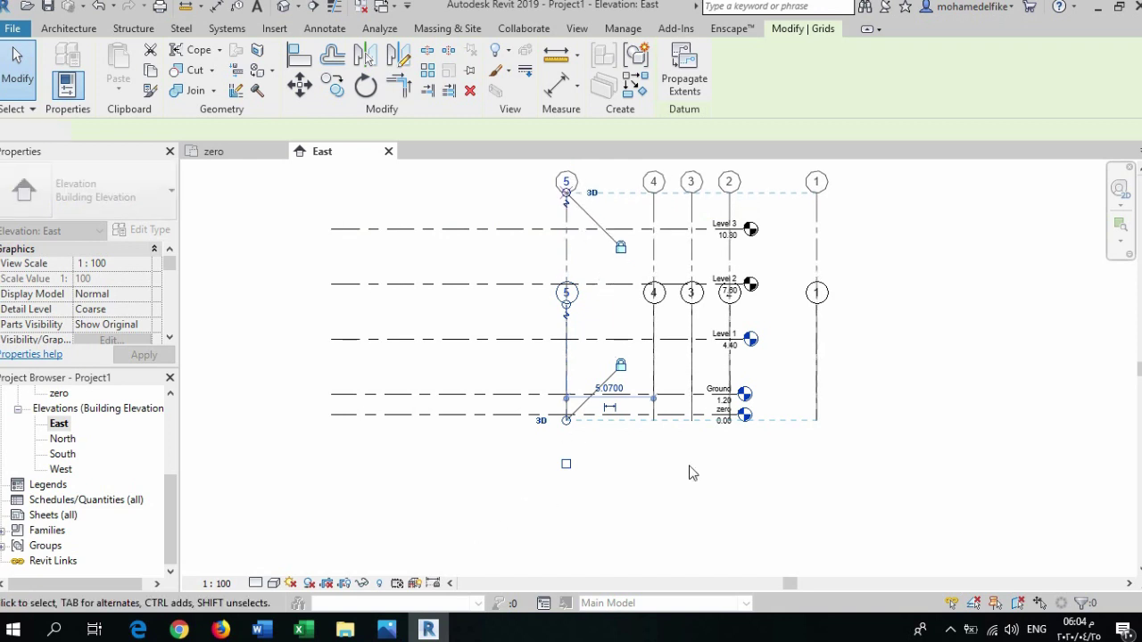
pyautogui.click(730, 417)
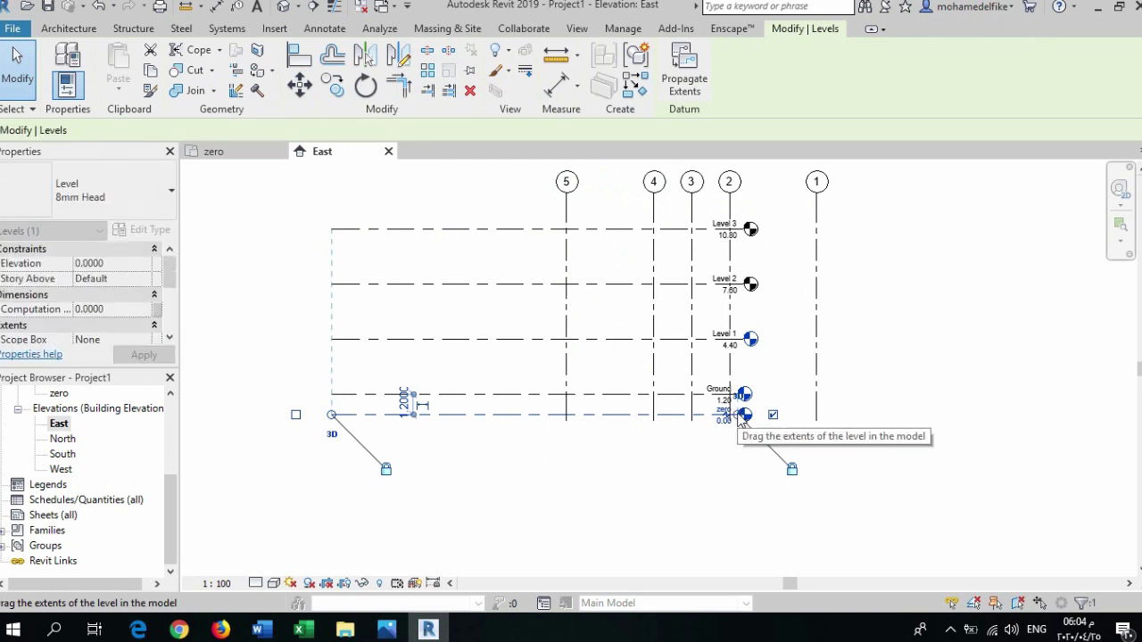
# Stretch the zero and Ground level heads right, just past grid 1
pyautogui.scroll(3, 741, 421)
pyautogui.moveTo(737, 421); pyautogui.dragTo(977, 413)
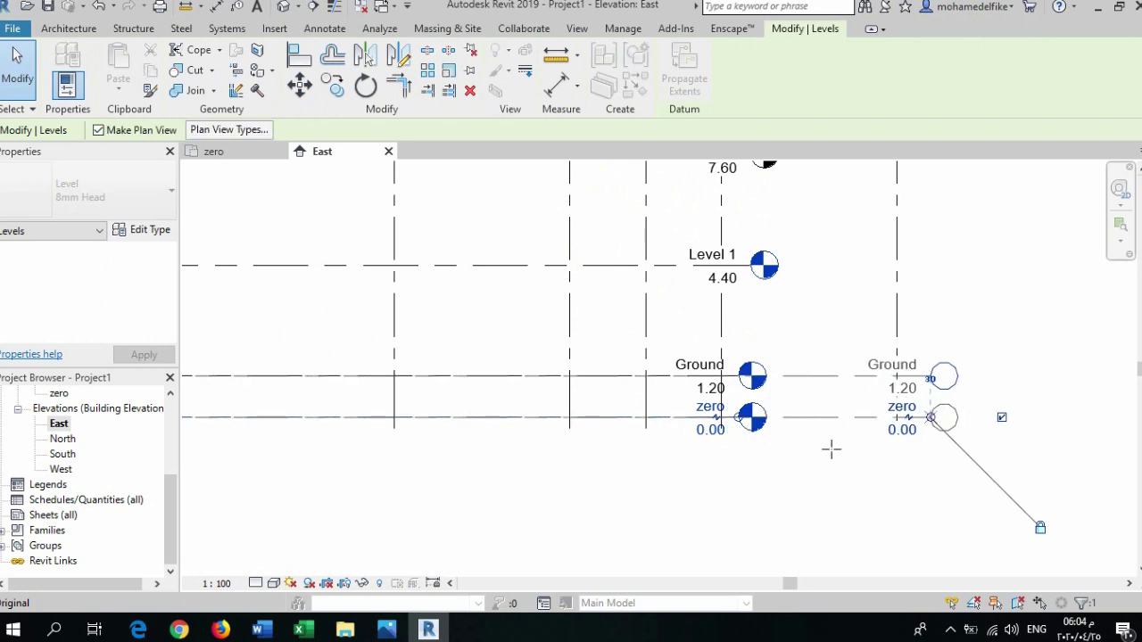
pyautogui.scroll(-1, 830, 450)
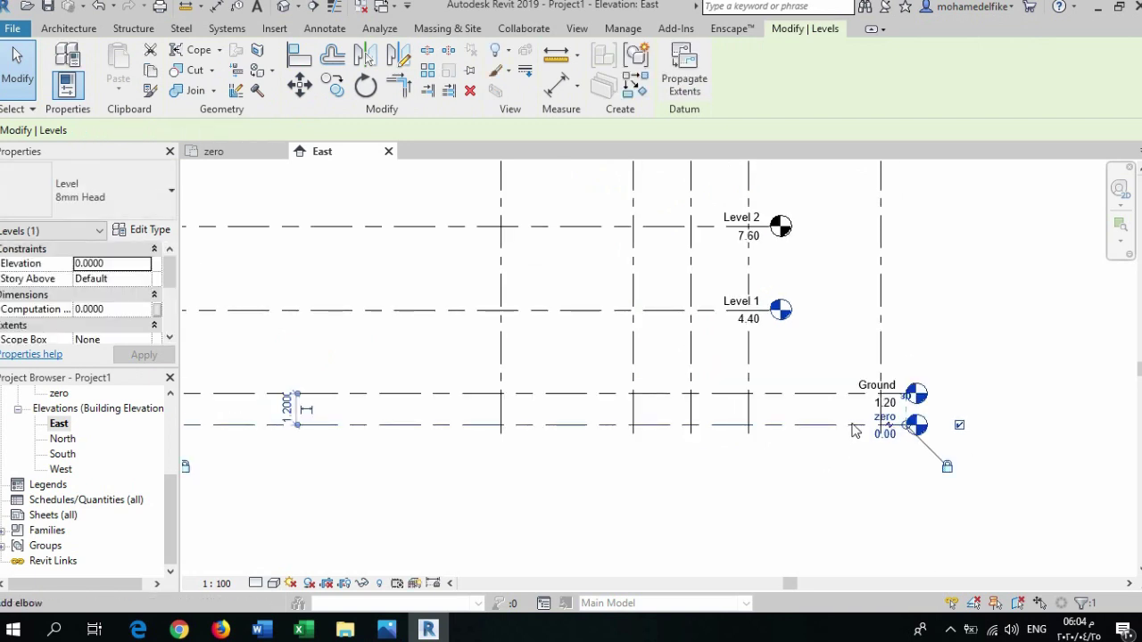
pyautogui.moveTo(917, 431); pyautogui.dragTo(943, 425)
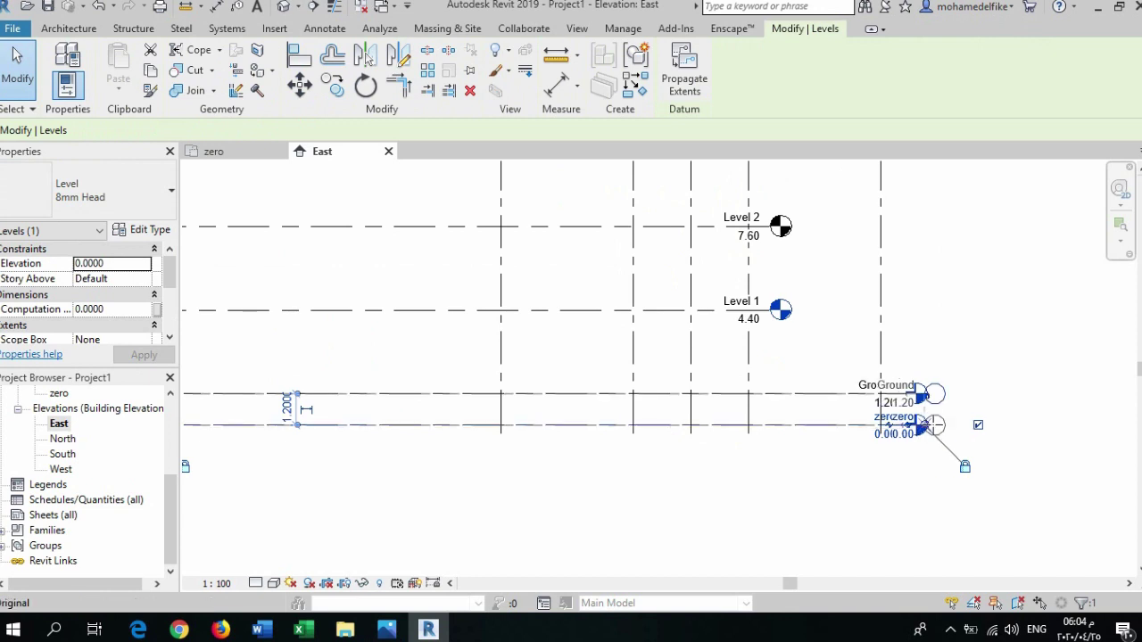
pyautogui.click(793, 516)
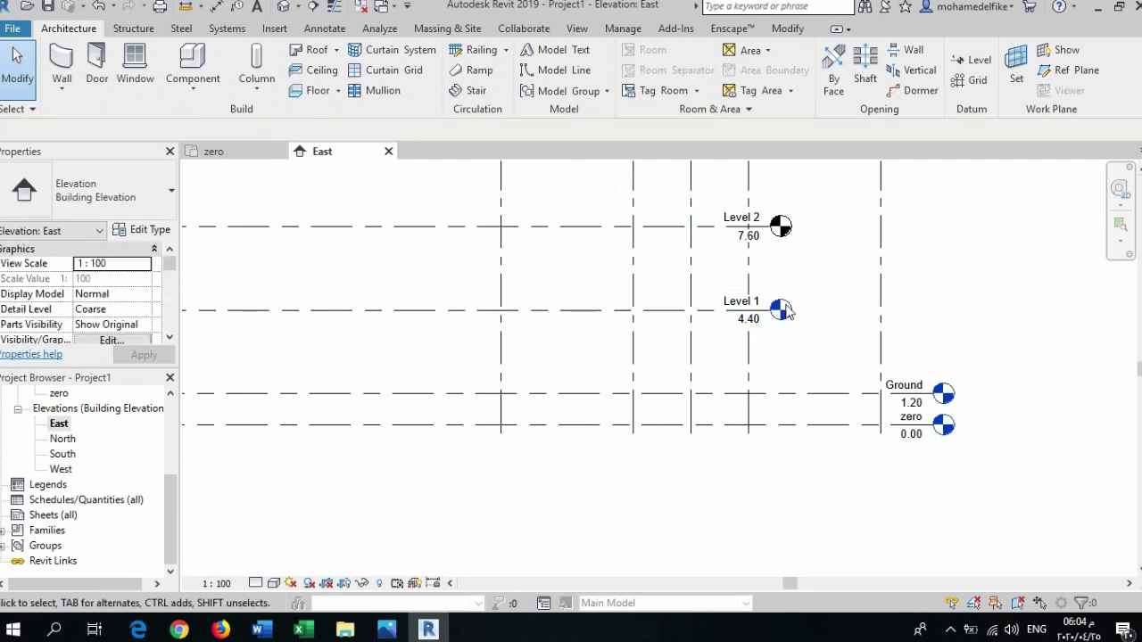
# Stretch Level 1 and Level 2 right so their heads align with Ground
pyautogui.click(665, 312)
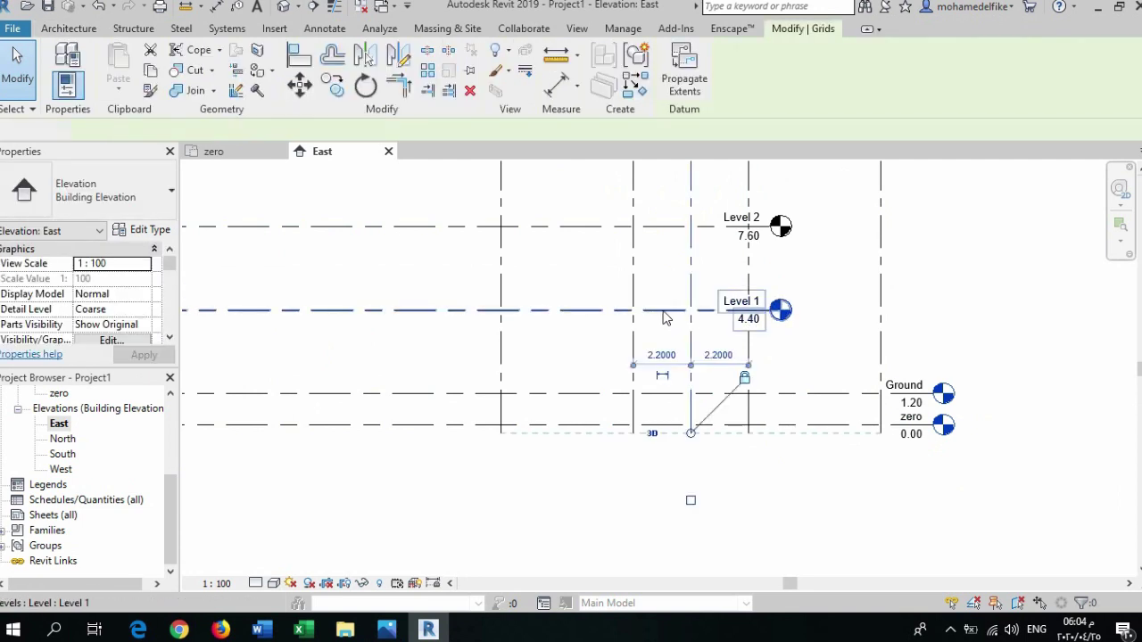
pyautogui.press('Escape')
pyautogui.click(725, 323)
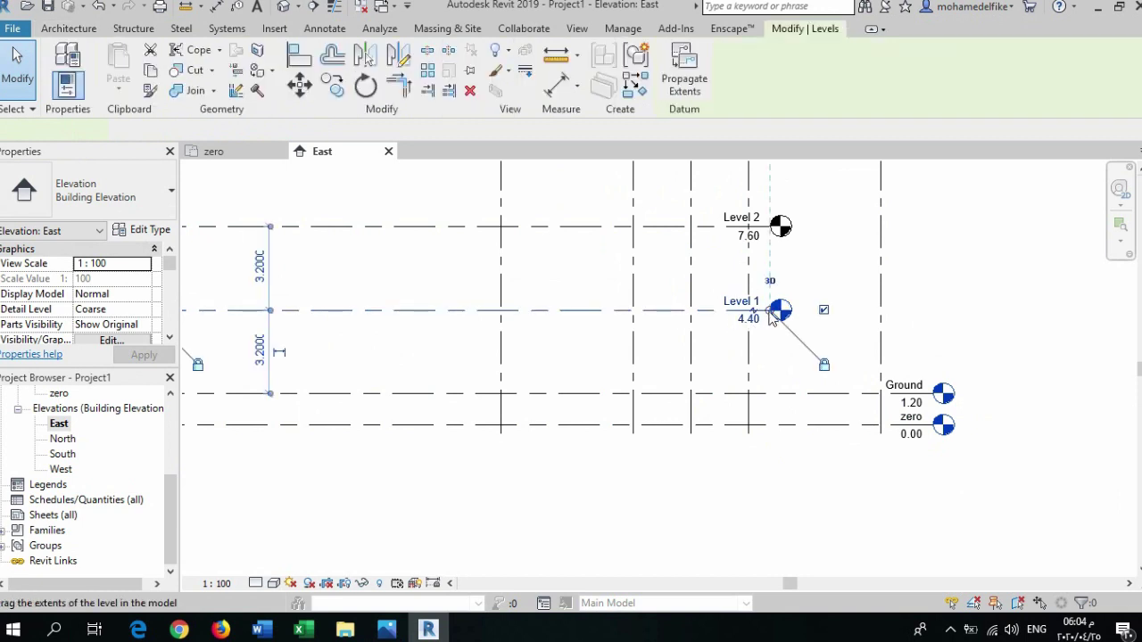
pyautogui.moveTo(837, 317); pyautogui.dragTo(934, 310)
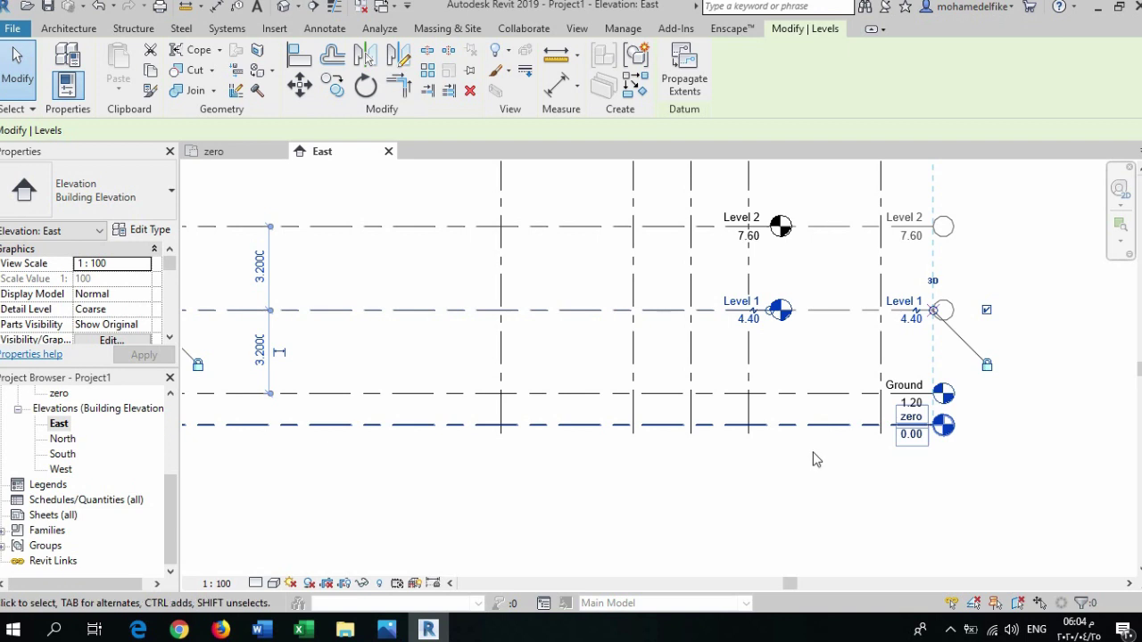
pyautogui.scroll(-3, 813, 459)
pyautogui.press('Escape')
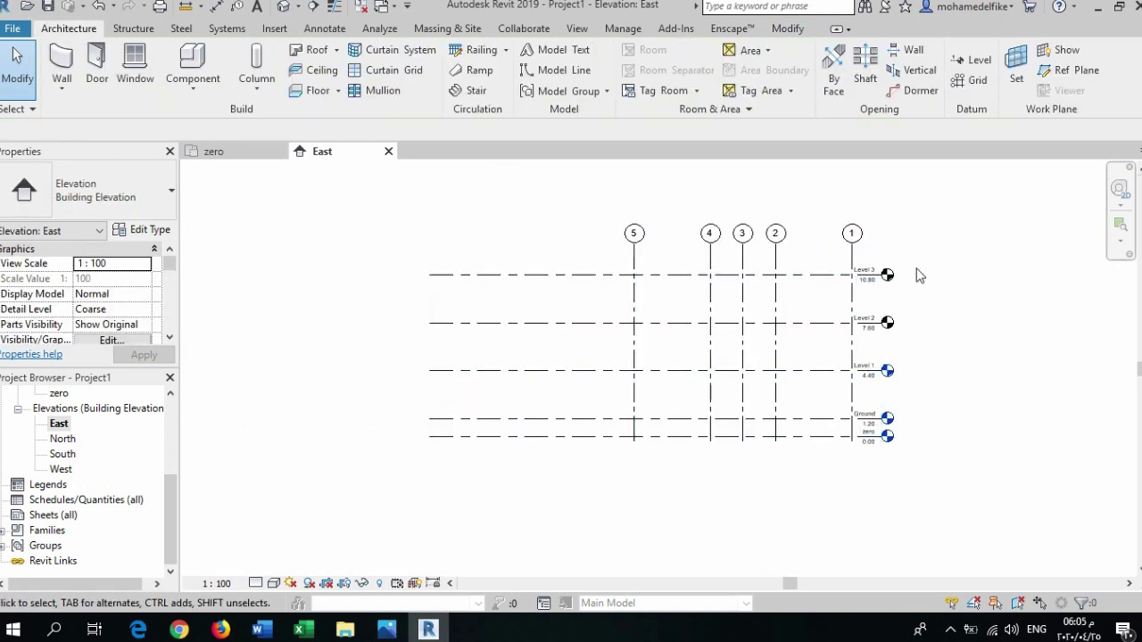
# Enable Symbol at End 1 Default in the 8mm Head level type so levels show both heads
pyautogui.click(546, 281)
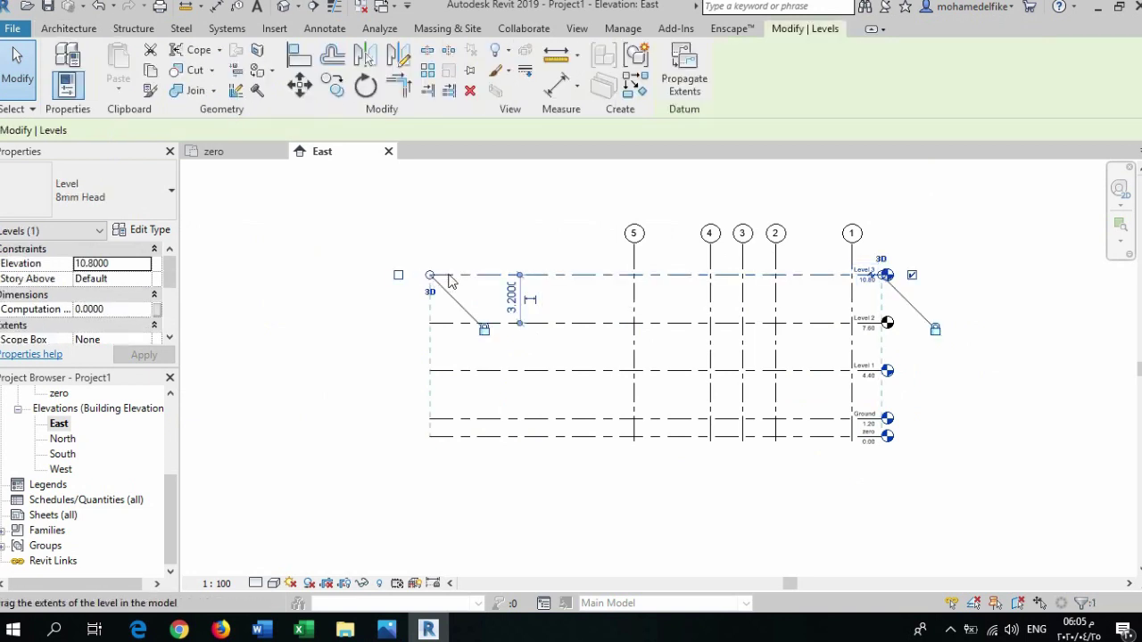
pyautogui.click(398, 277)
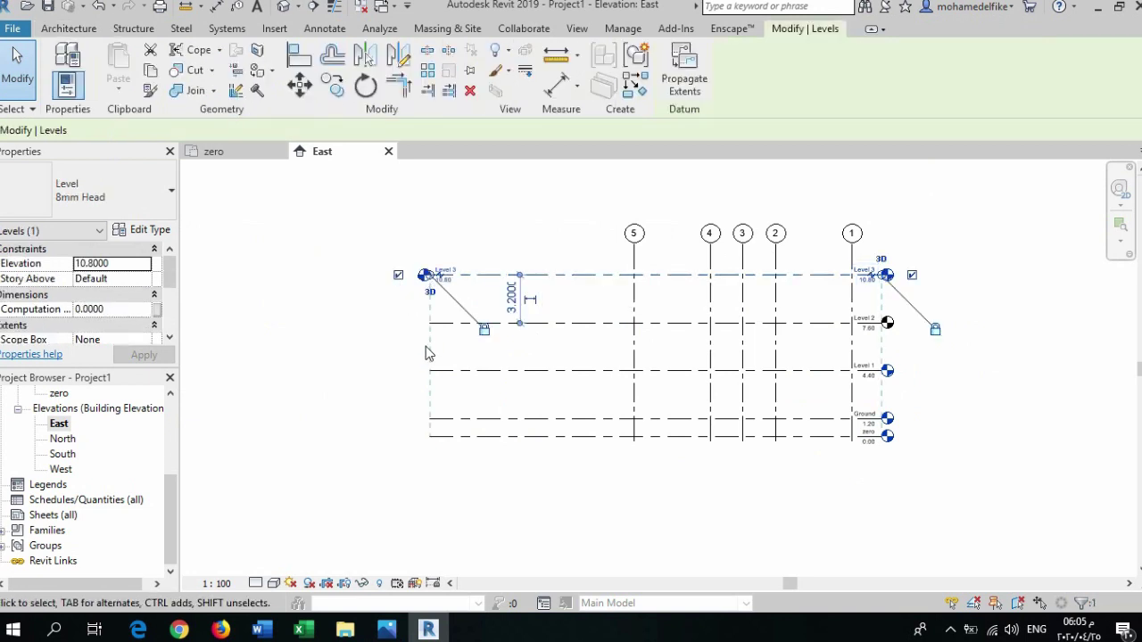
pyautogui.click(404, 357)
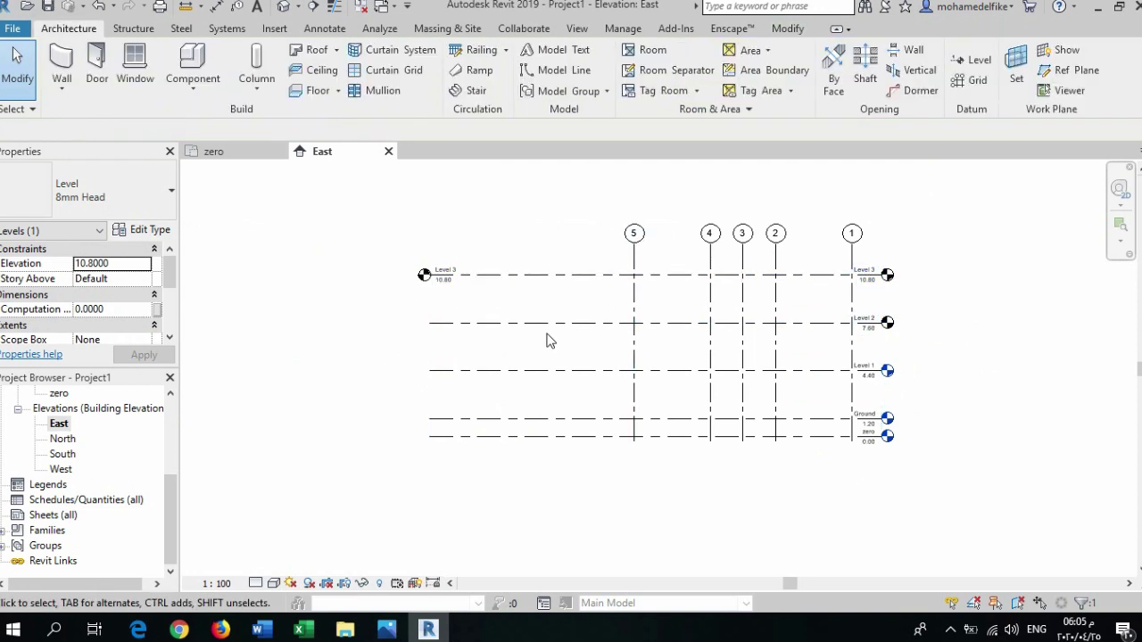
pyautogui.click(553, 277)
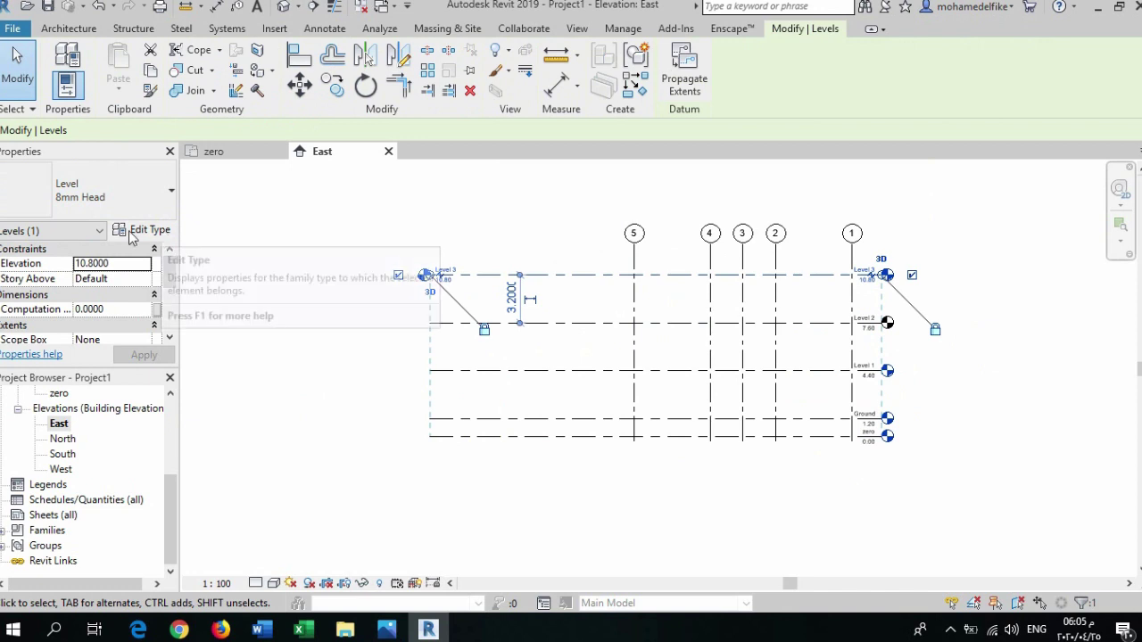
pyautogui.click(163, 231)
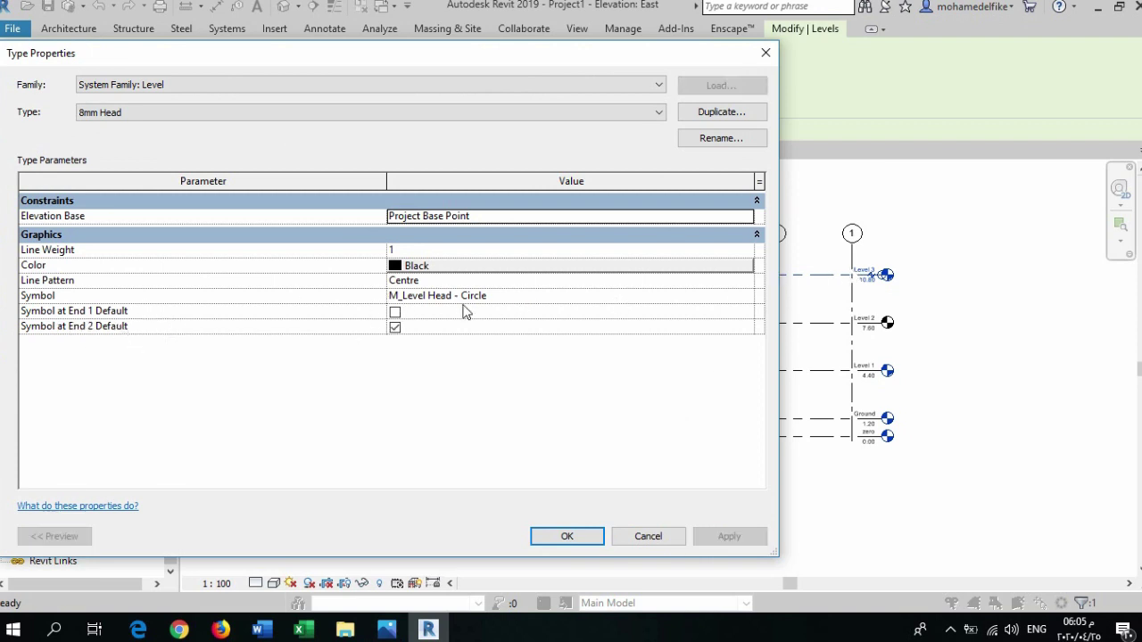
pyautogui.click(395, 312)
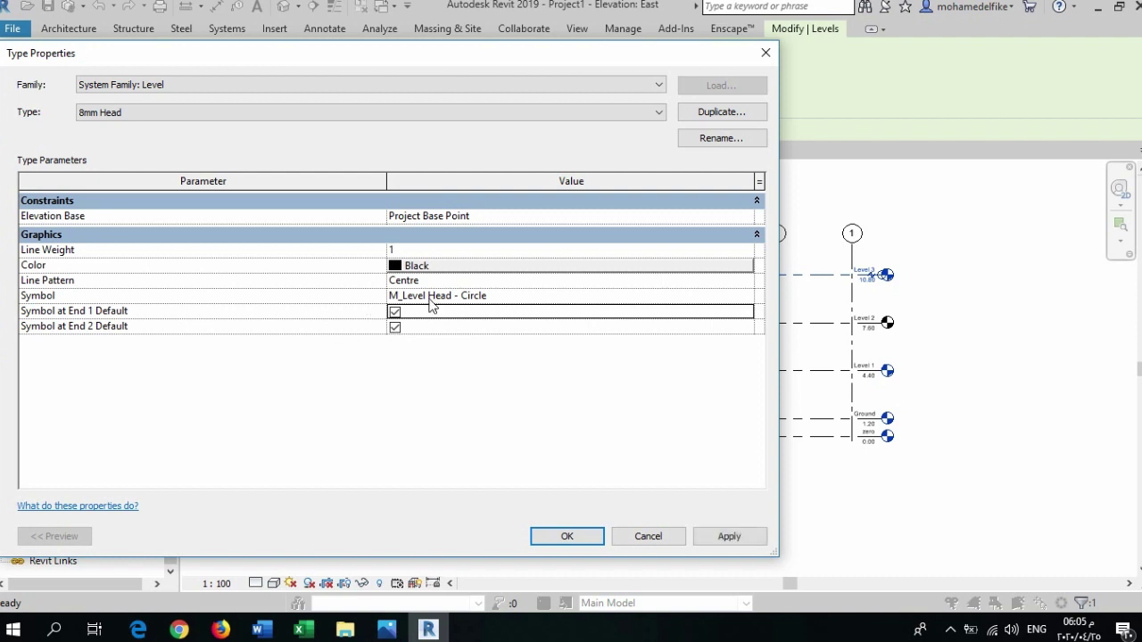
pyautogui.click(567, 536)
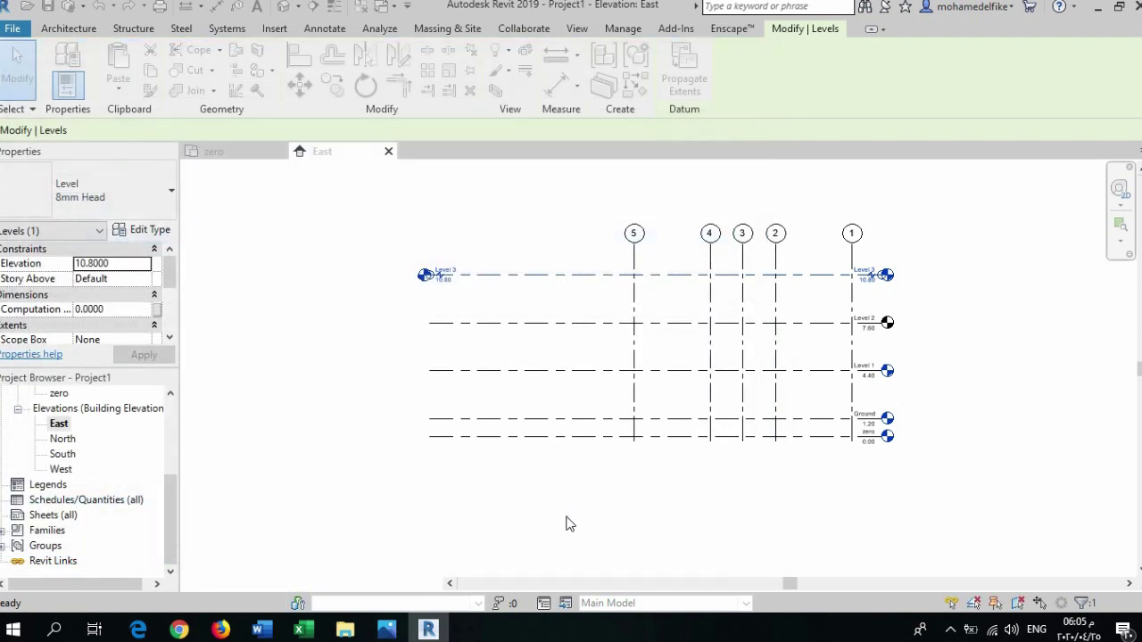
# Pull the left ends of all levels in toward grid 5
pyautogui.click(622, 491)
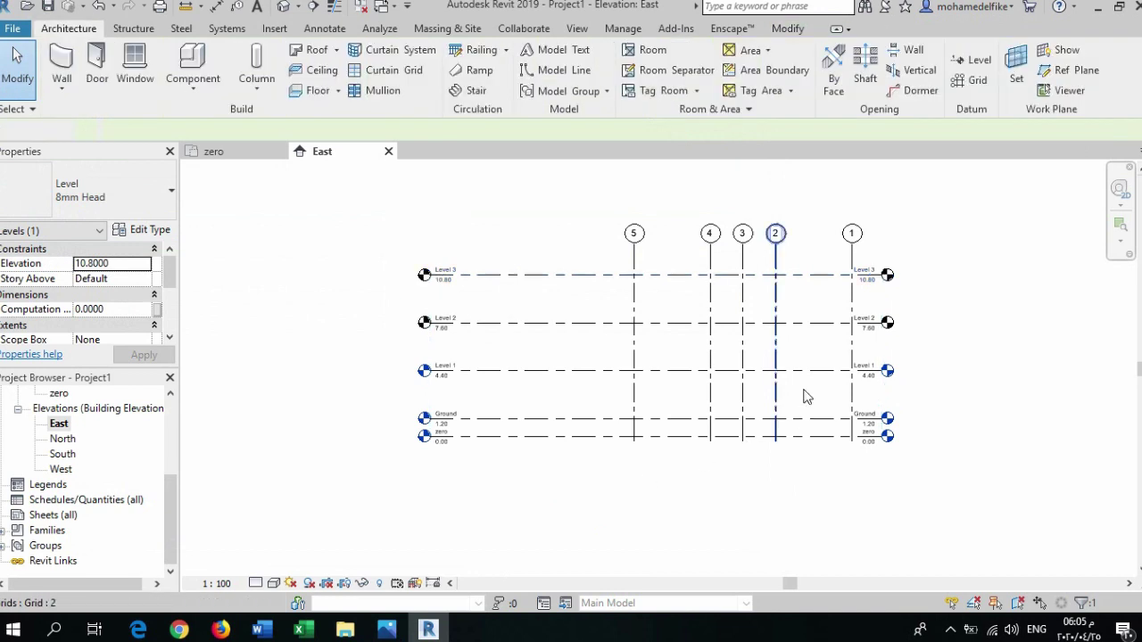
pyautogui.click(450, 285)
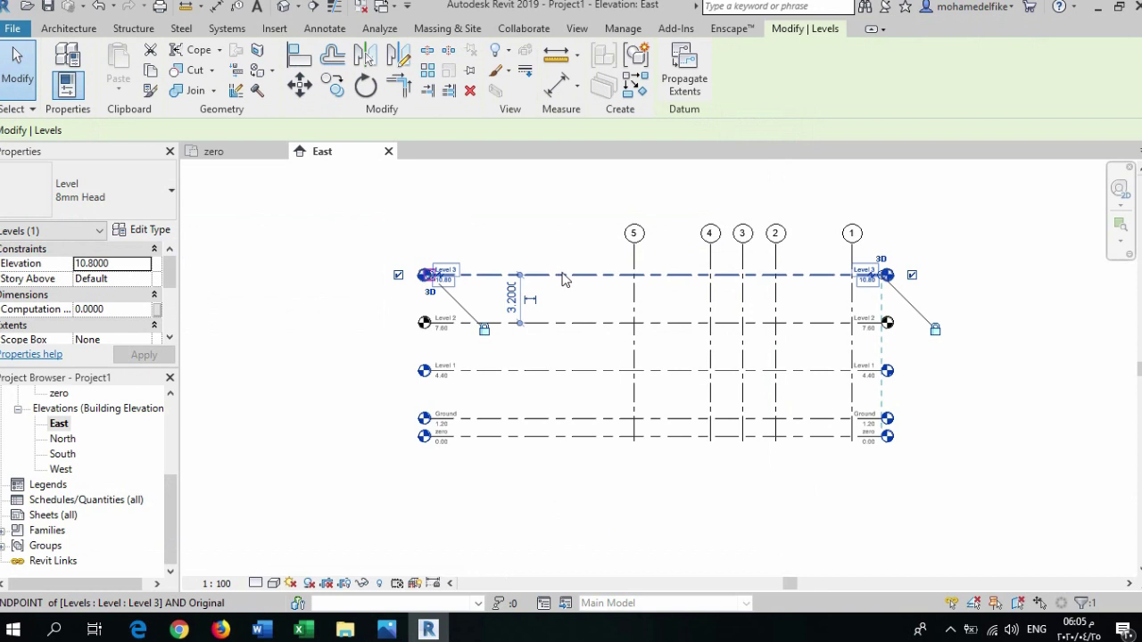
pyautogui.moveTo(568, 273); pyautogui.dragTo(571, 279)
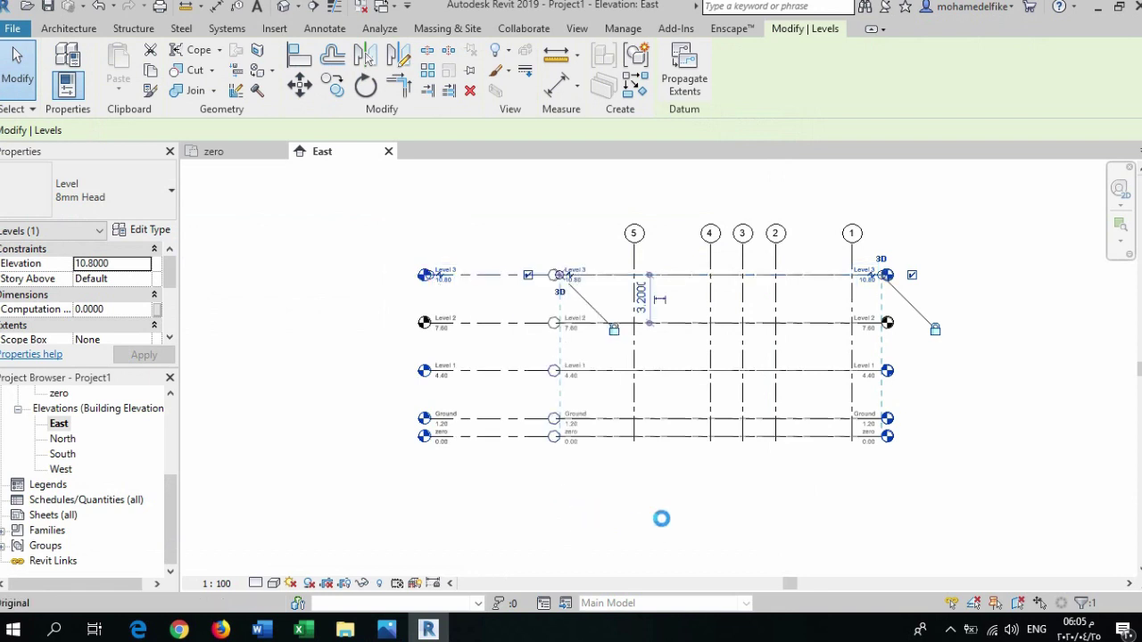
pyautogui.click(643, 487)
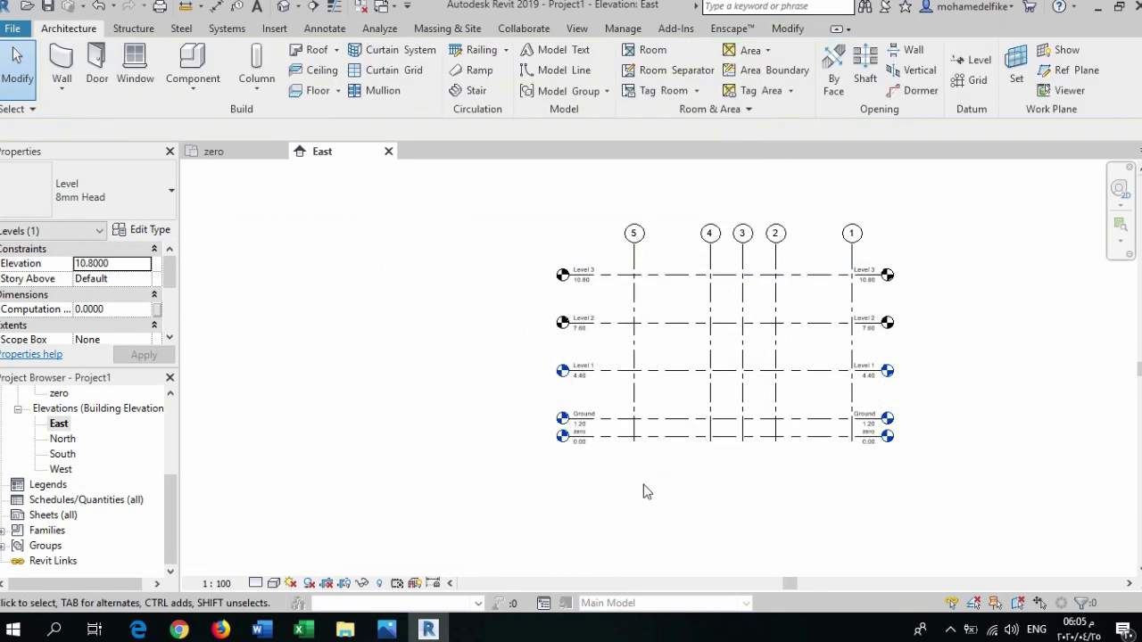
# Extend the levels' right ends slightly further out past grid 1
pyautogui.moveTo(643, 486); pyautogui.dragTo(395, 489, button='middle')
pyautogui.click(616, 273)
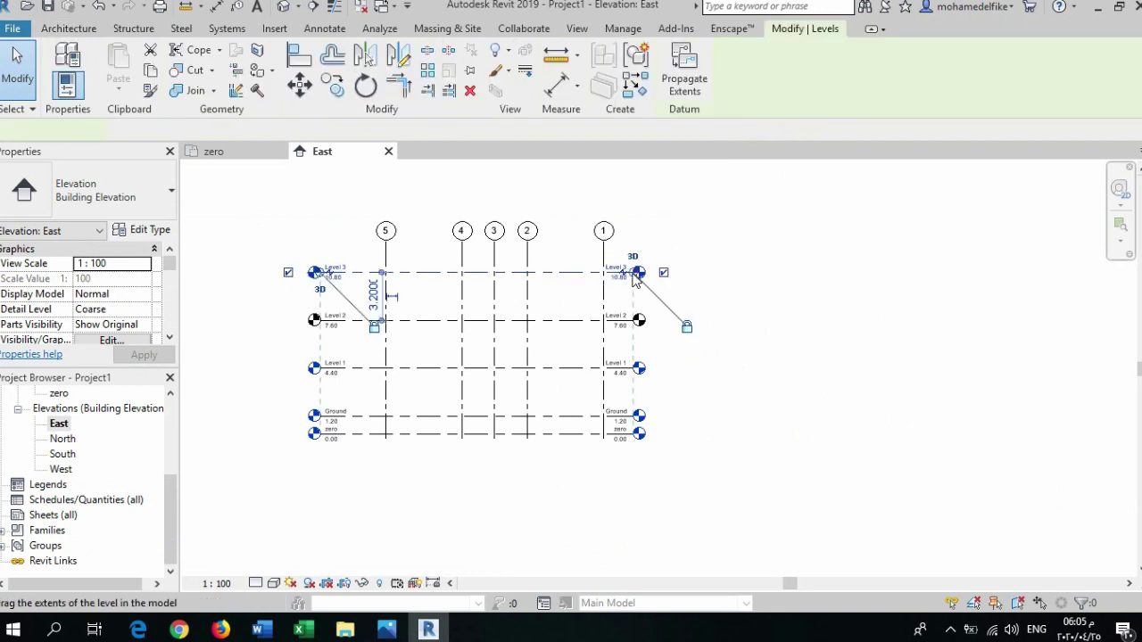
pyautogui.moveTo(650, 272); pyautogui.dragTo(656, 273)
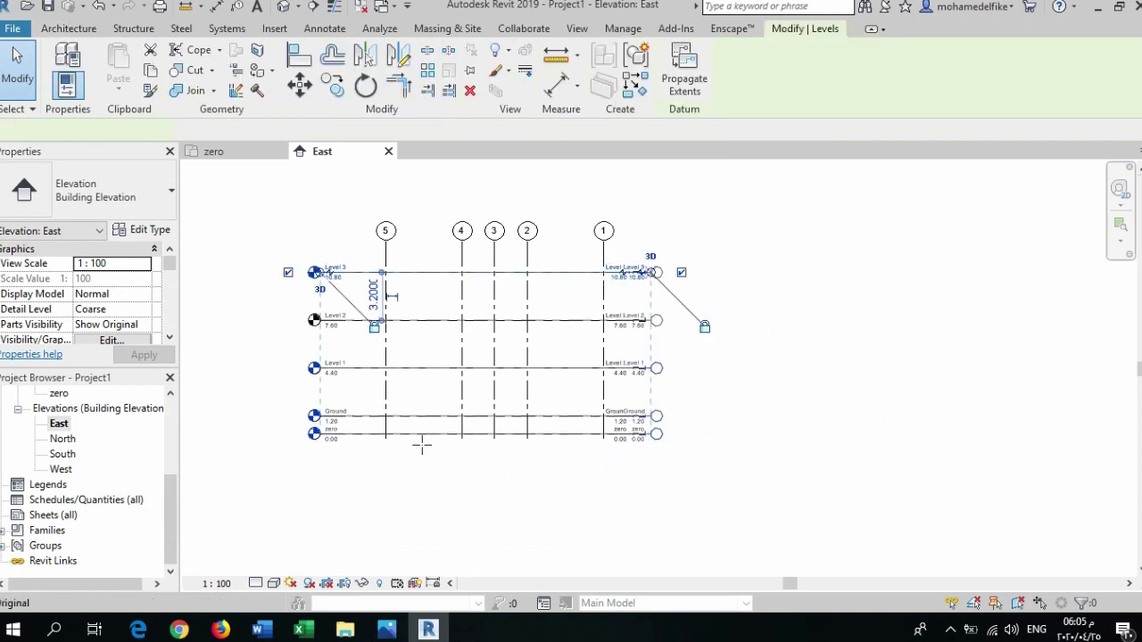
pyautogui.click(442, 519)
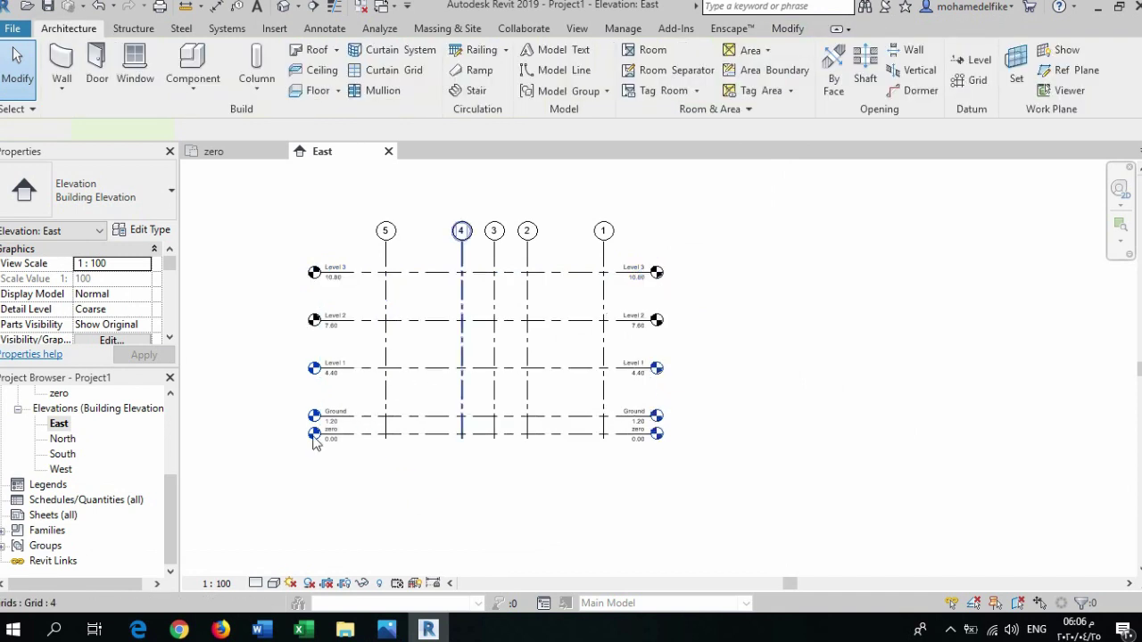
pyautogui.scroll(1, 75, 459)
pyautogui.scroll(1, 56, 455)
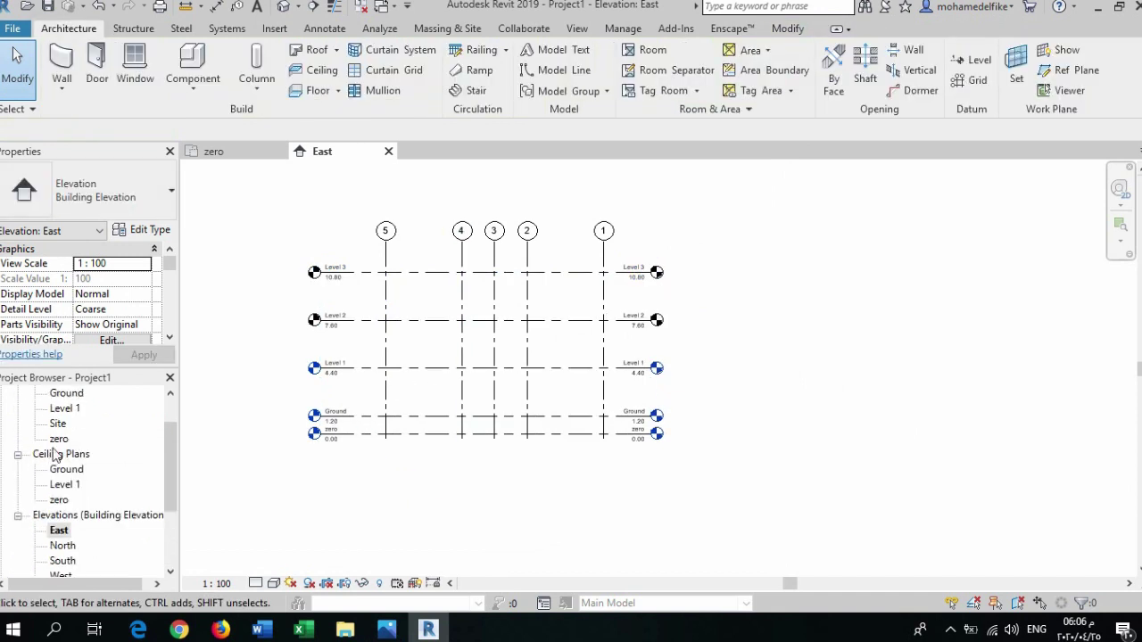
pyautogui.scroll(1, 64, 438)
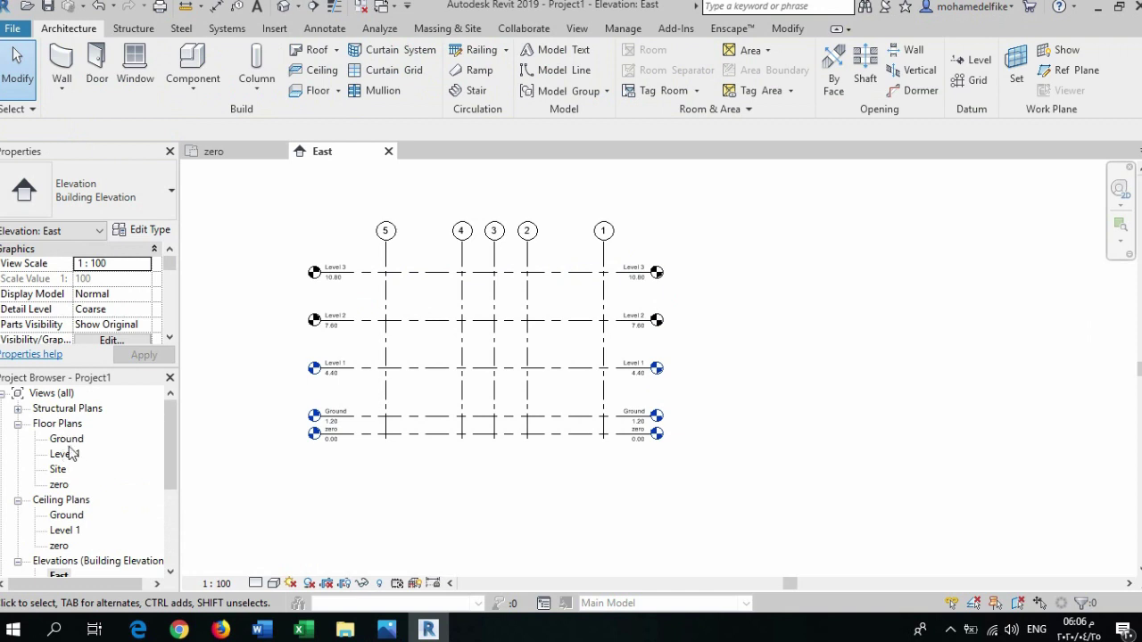